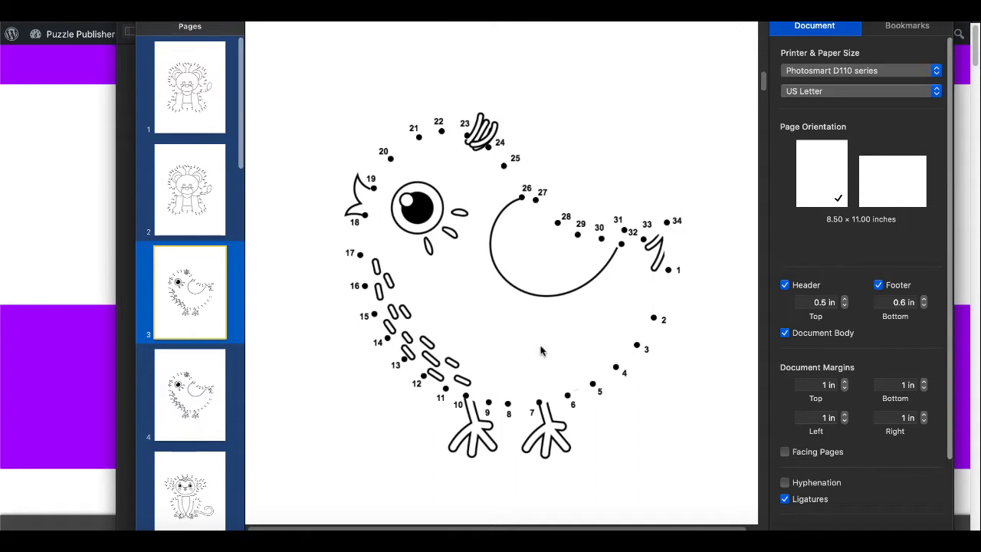
Page through the dot-to-dot document to review the monkey, zebra and following animal puzzles
left_click(226, 392)
left_click(201, 353)
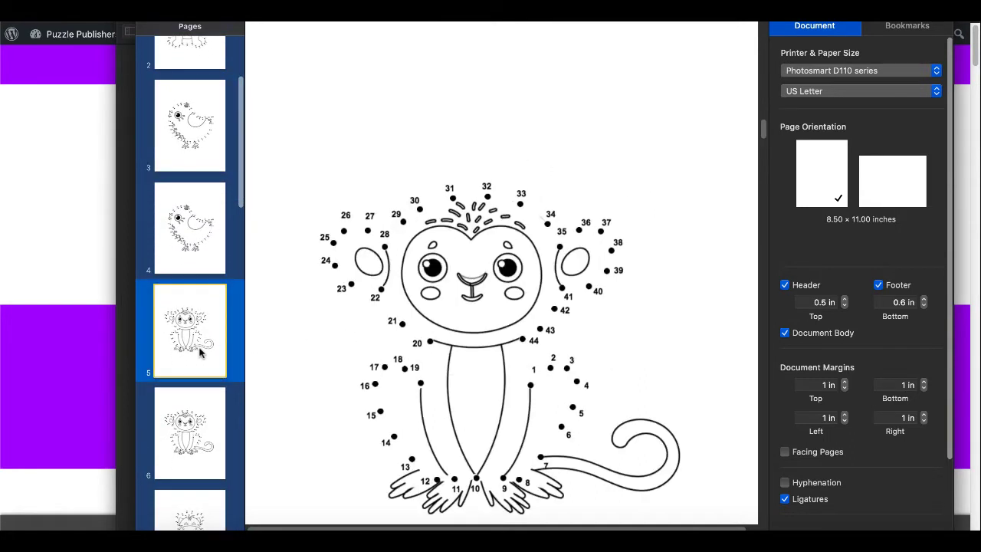
left_click(199, 351)
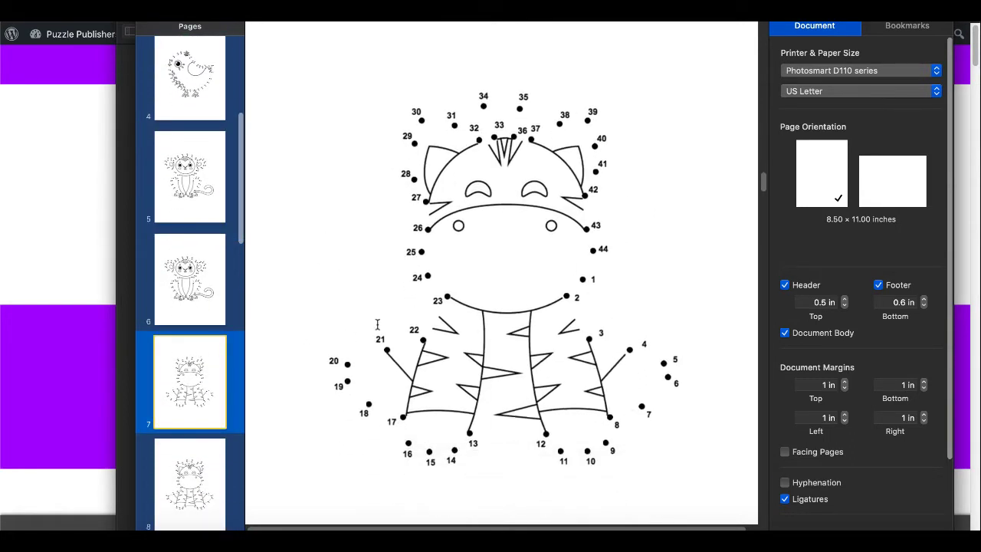
scroll(377, 329, "up", 1)
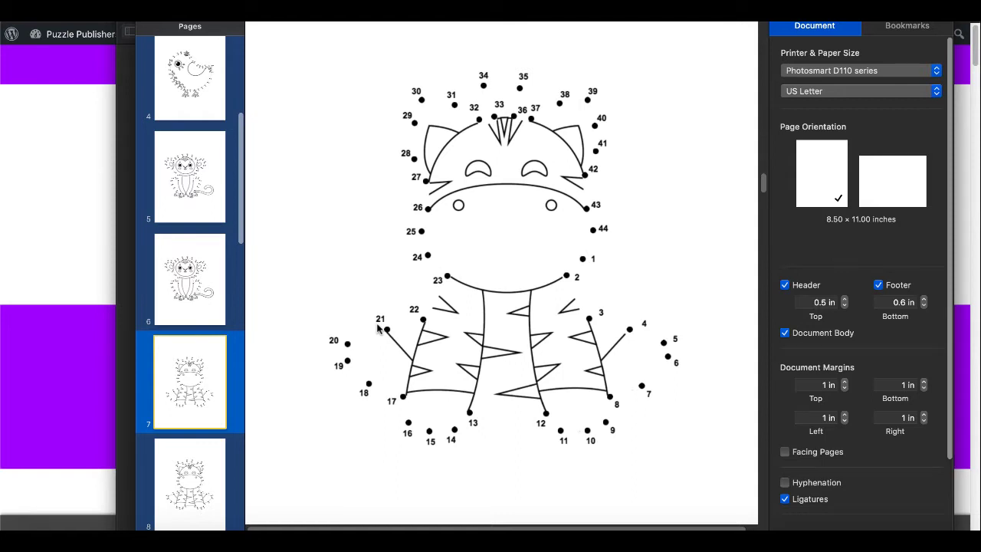
scroll(213, 415, "down", 3)
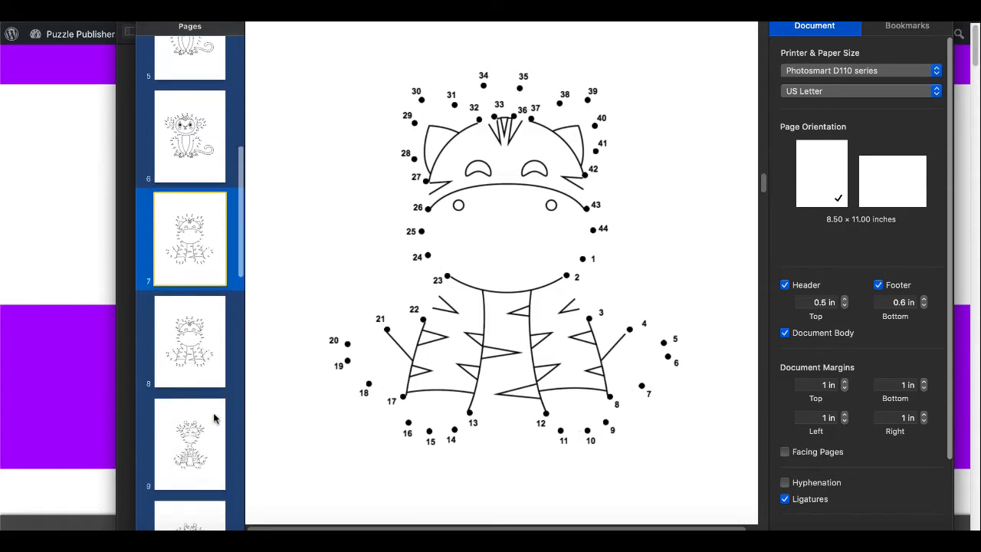
left_click(213, 413)
scroll(352, 368, "down", 3)
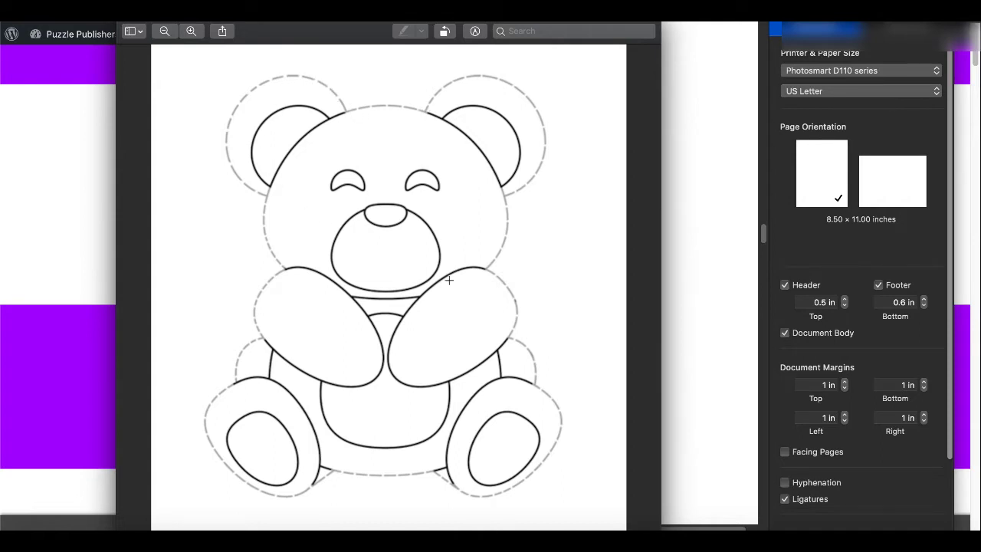
Switch to the Puzzle Publishers site and examine the Simply Maze Crazy and Word Search Crazy descriptions on the sales page
left_click(104, 228)
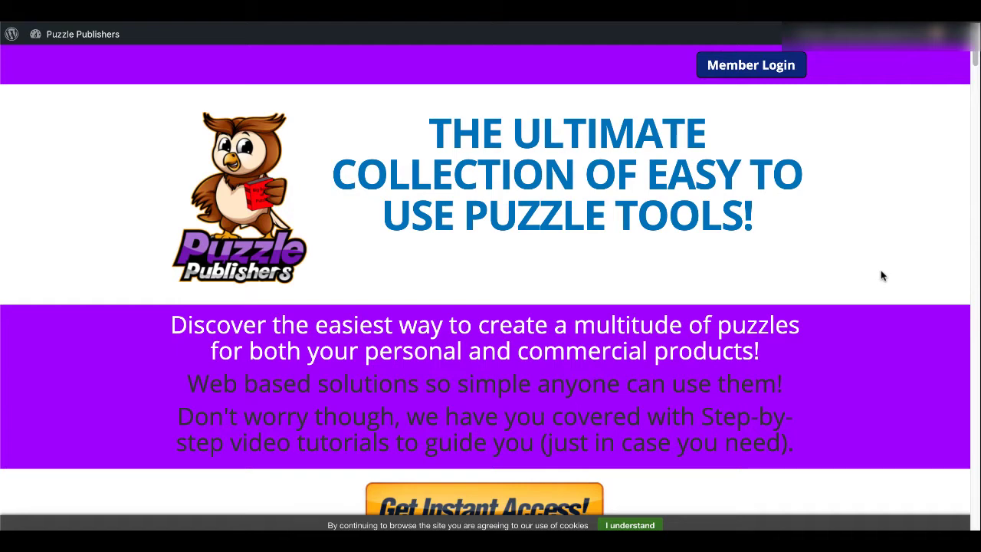
scroll(880, 276, "down", 5)
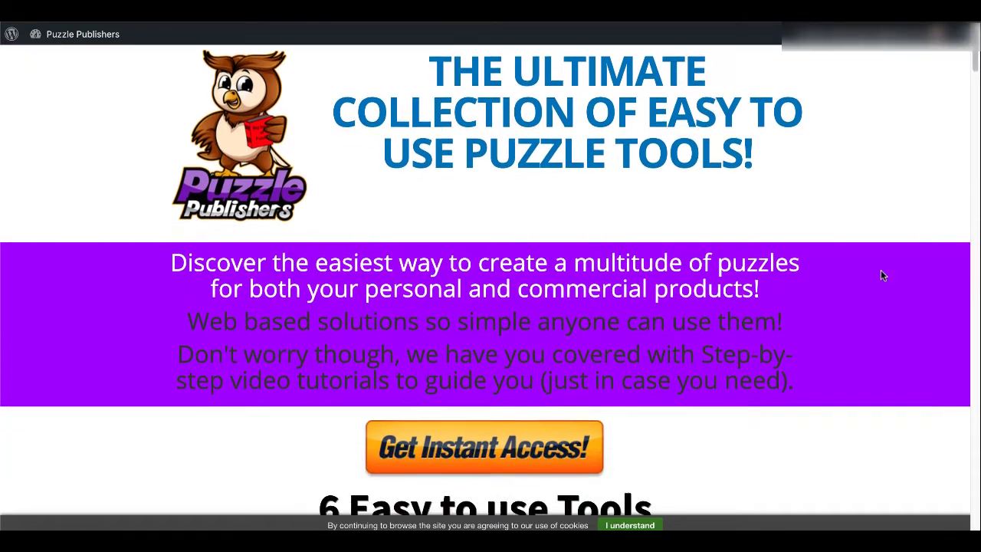
scroll(881, 276, "down", 5)
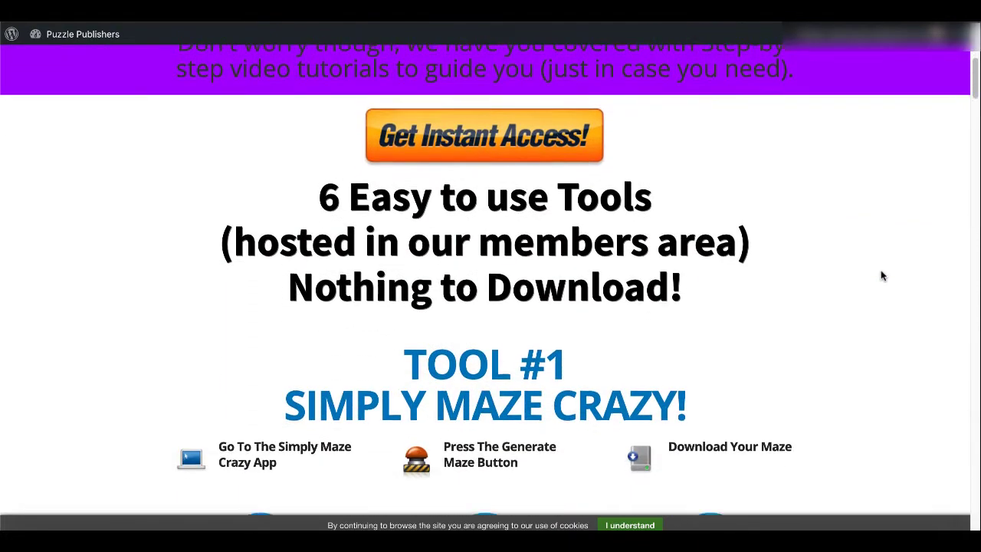
scroll(881, 276, "down", 4)
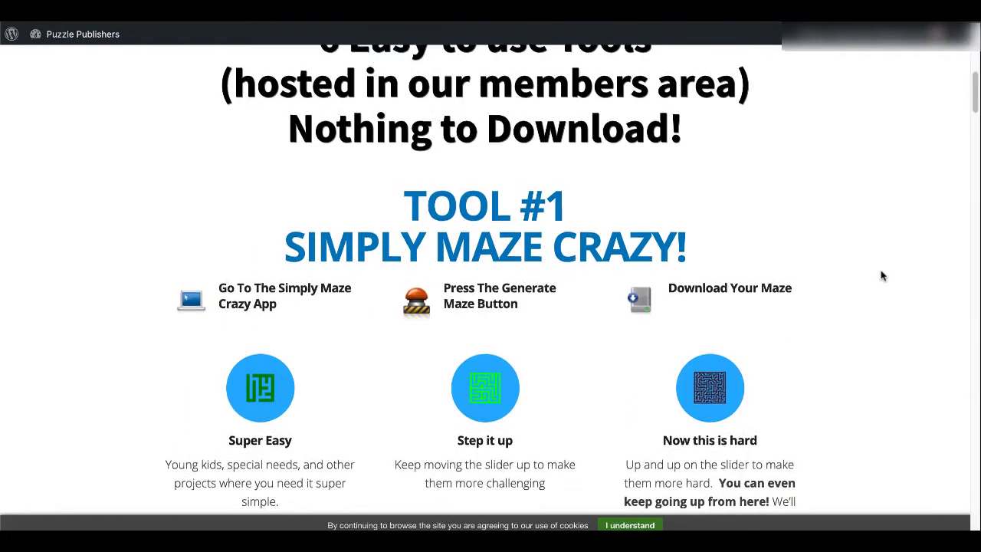
scroll(881, 276, "down", 3)
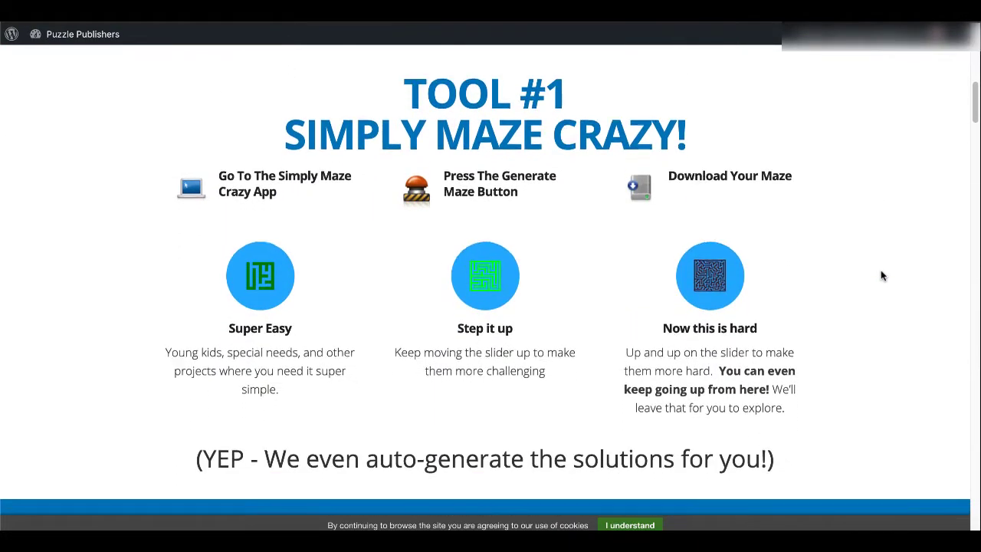
scroll(882, 276, "down", 7)
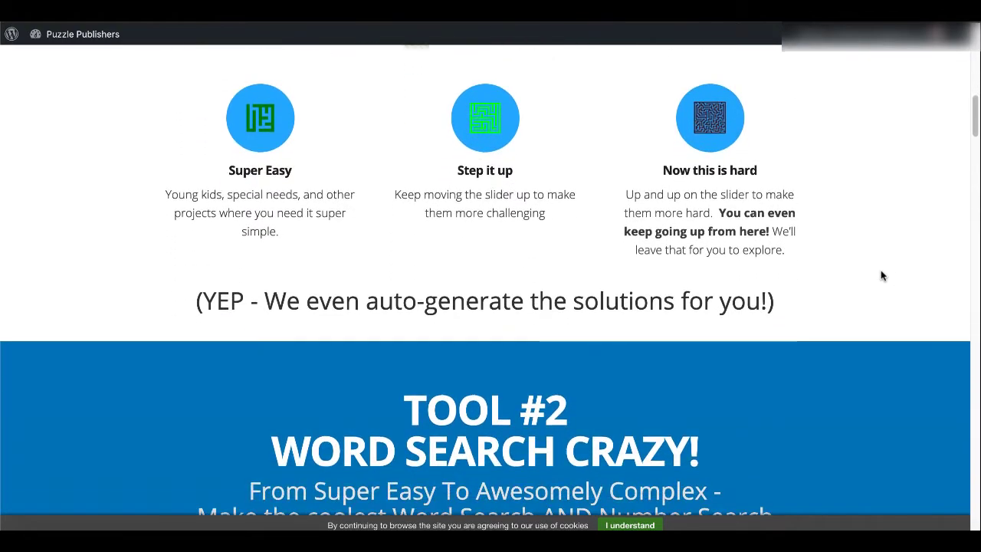
scroll(881, 276, "down", 5)
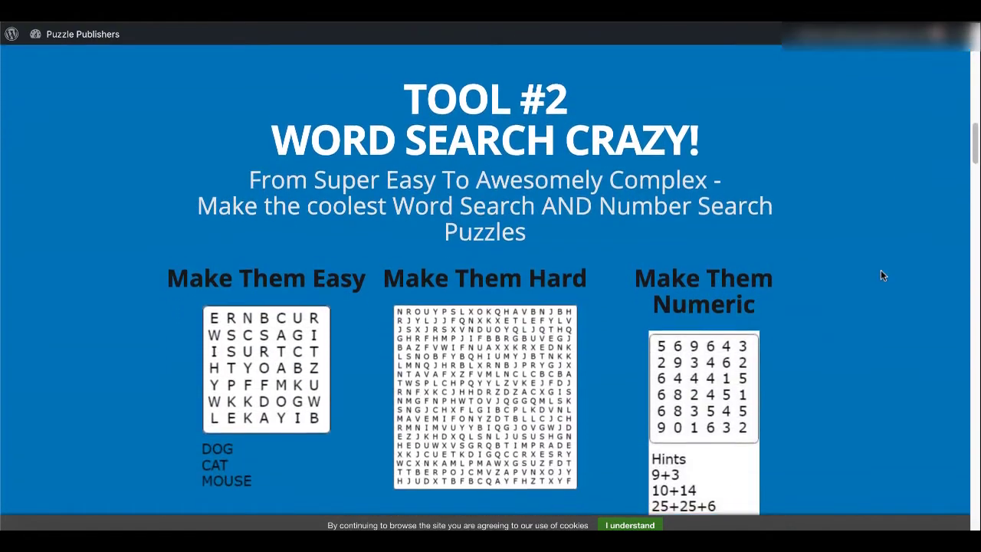
scroll(881, 276, "down", 1)
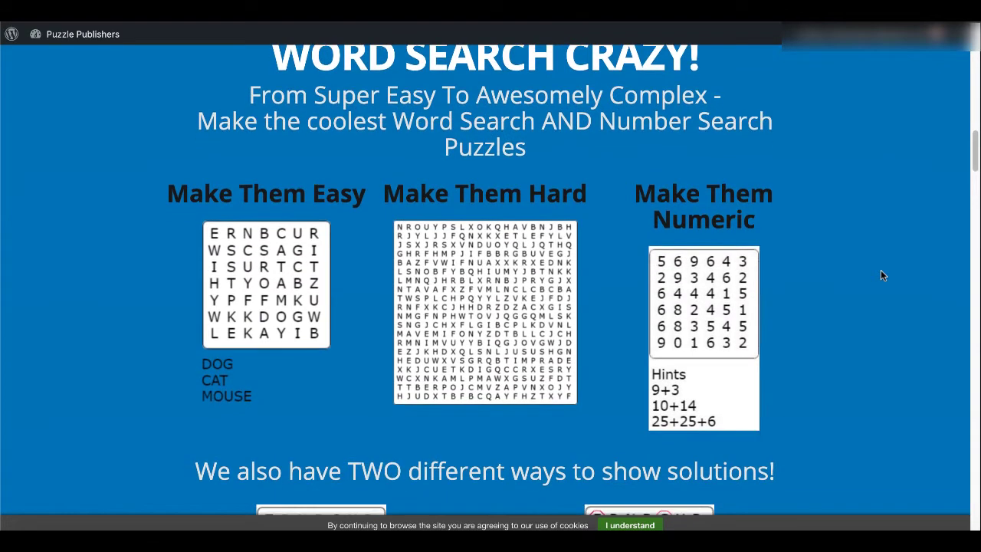
scroll(882, 276, "down", 2)
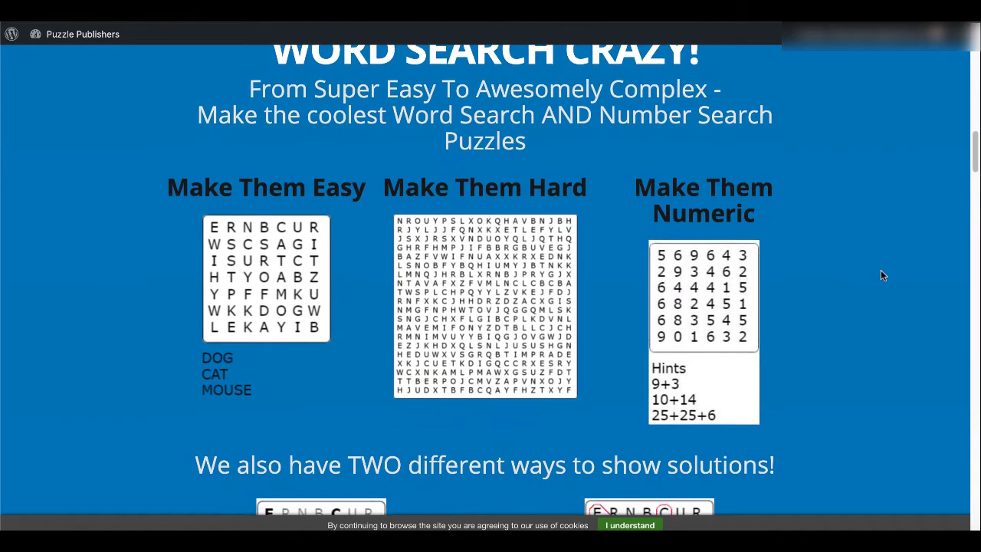
scroll(881, 276, "down", 1)
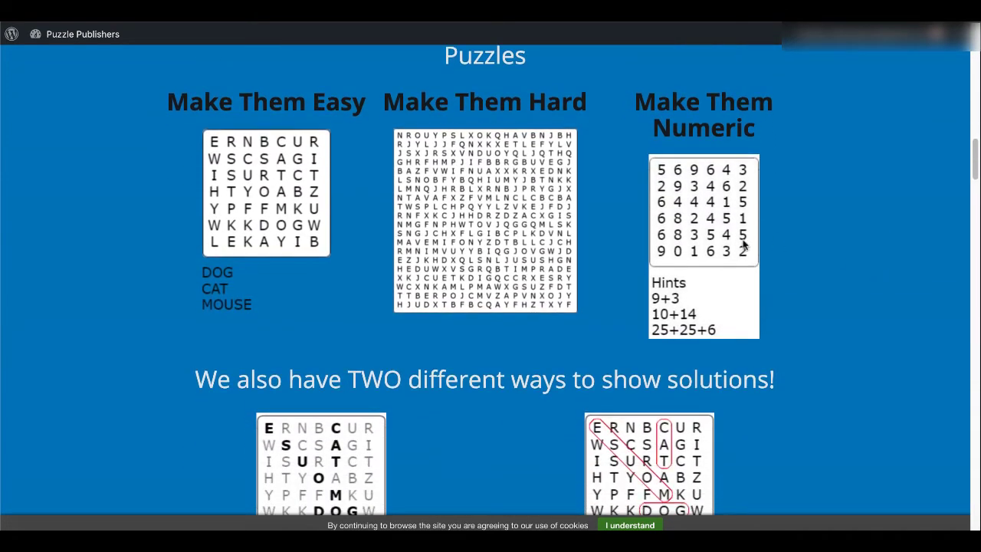
scroll(804, 305, "down", 3)
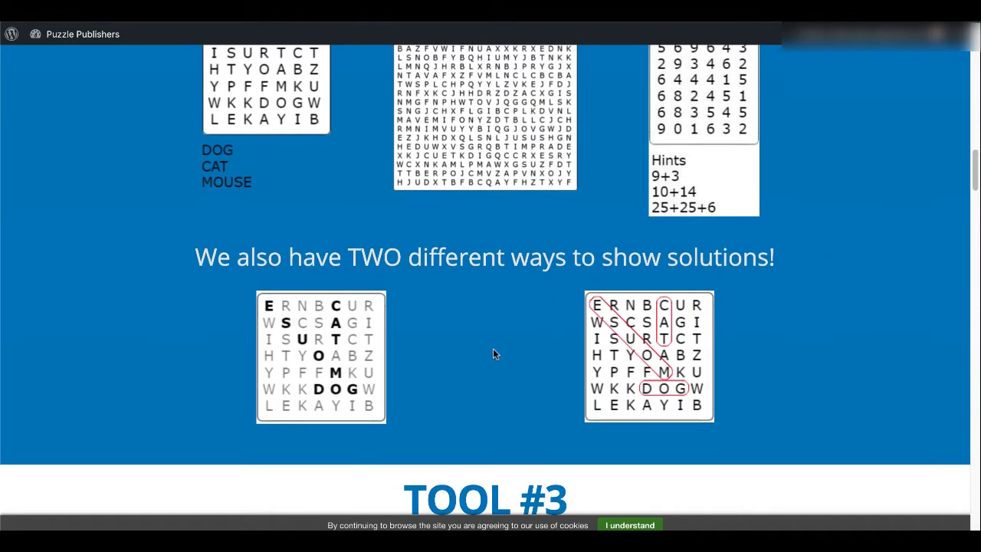
Examine the Dot to Dot Crazy workflow and sample, along with the Crazy Hangman Builder section
scroll(493, 353, "down", 5)
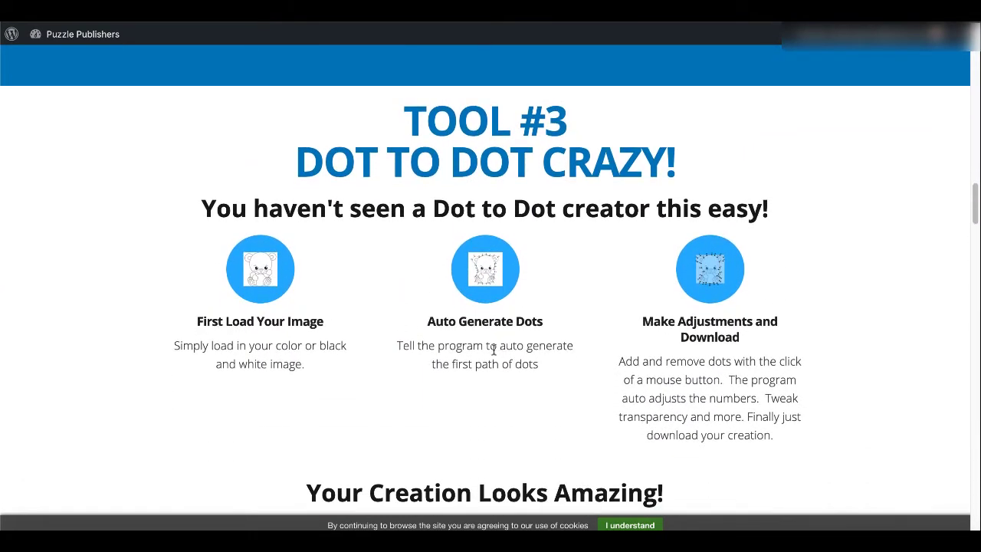
scroll(493, 349, "down", 2)
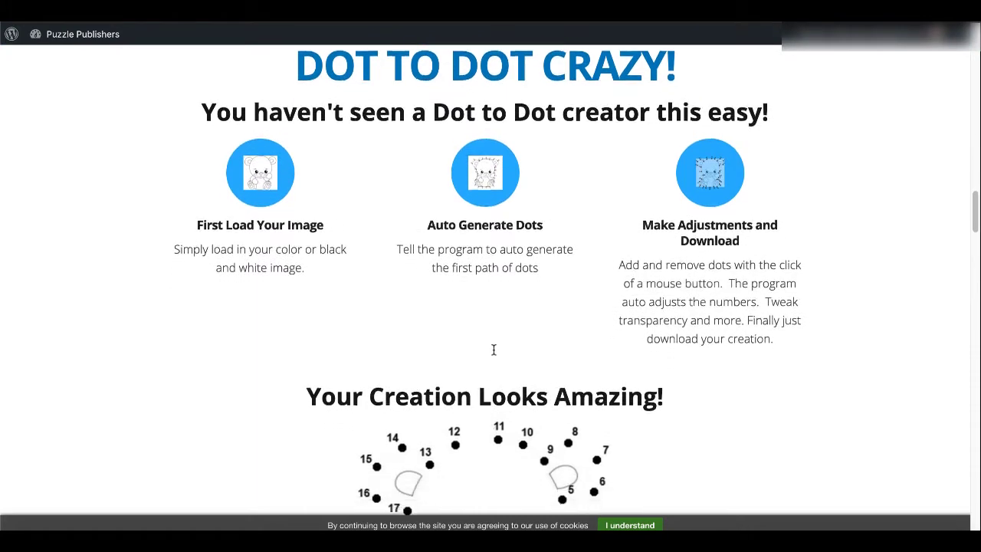
scroll(494, 349, "down", 3)
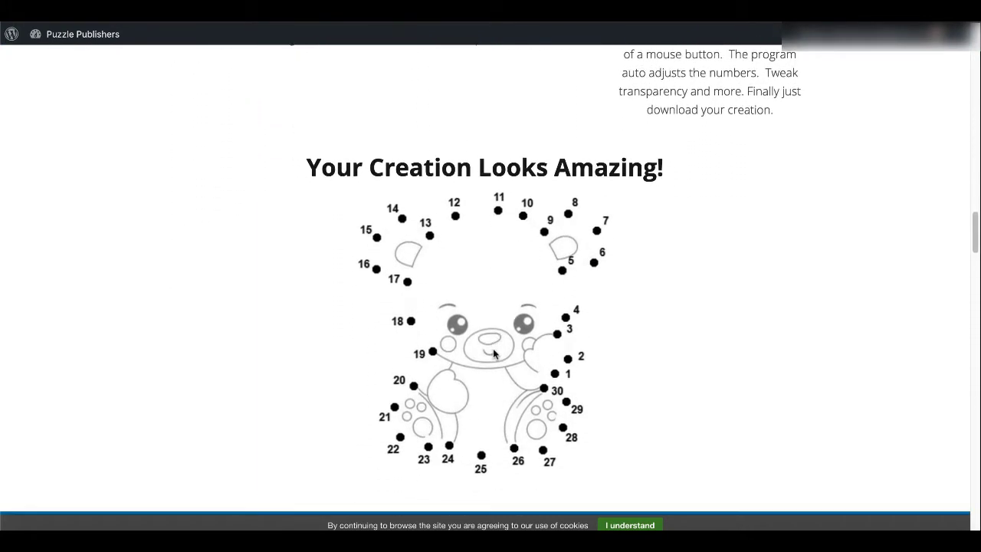
scroll(493, 353, "down", 3)
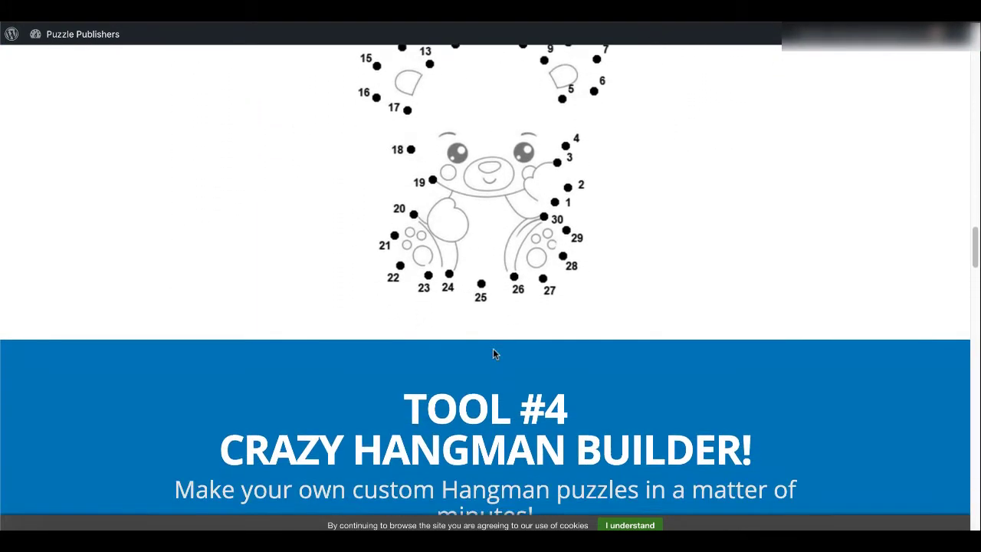
scroll(493, 353, "down", 5)
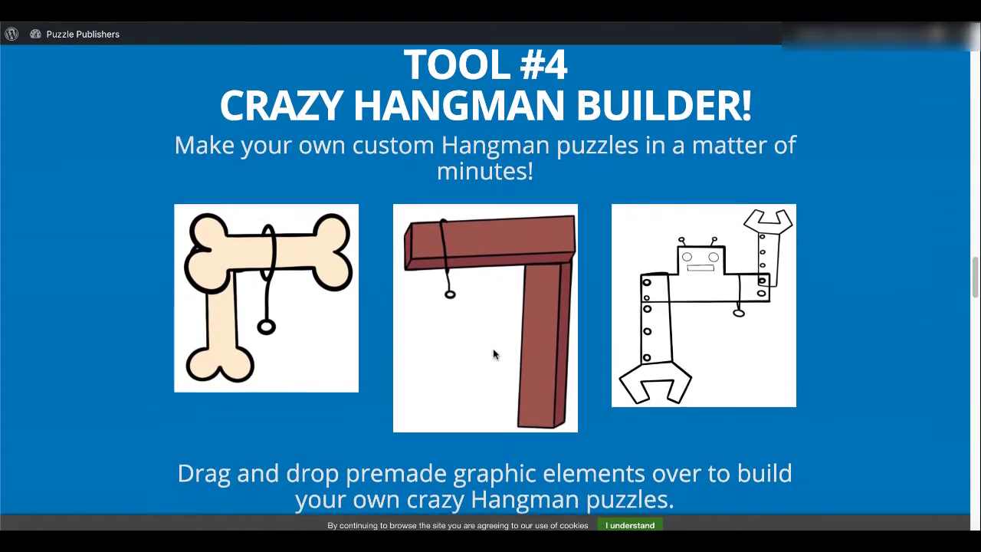
Read the rest of the sales page, from the Robot Crazy Builder and Dazy Editor to the unrestricted rights section
scroll(493, 354, "down", 6)
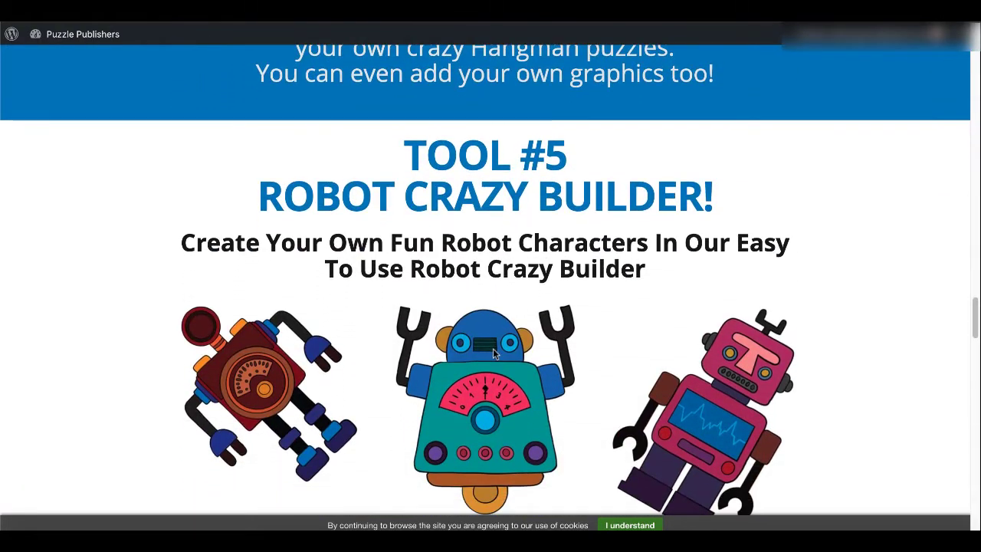
scroll(493, 352, "down", 3)
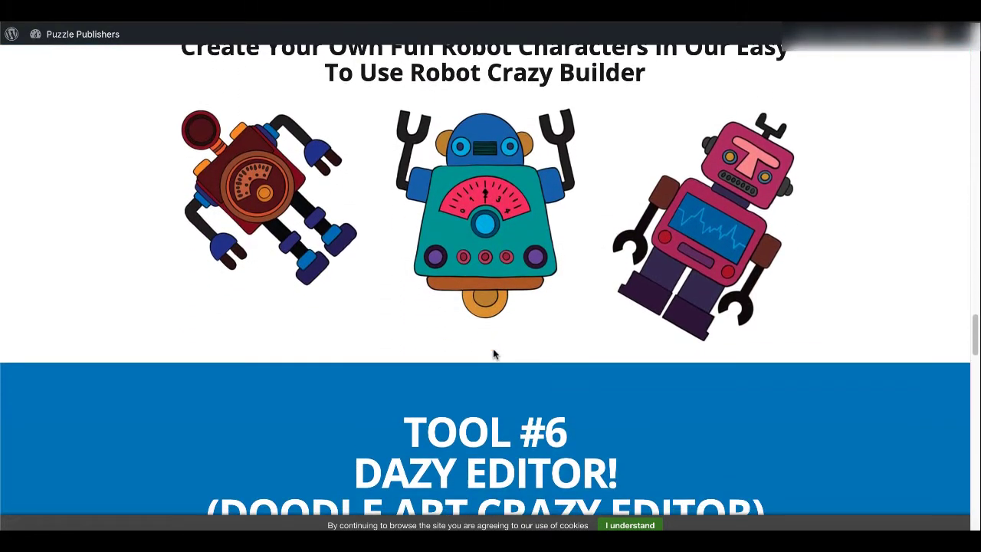
scroll(493, 353, "down", 3)
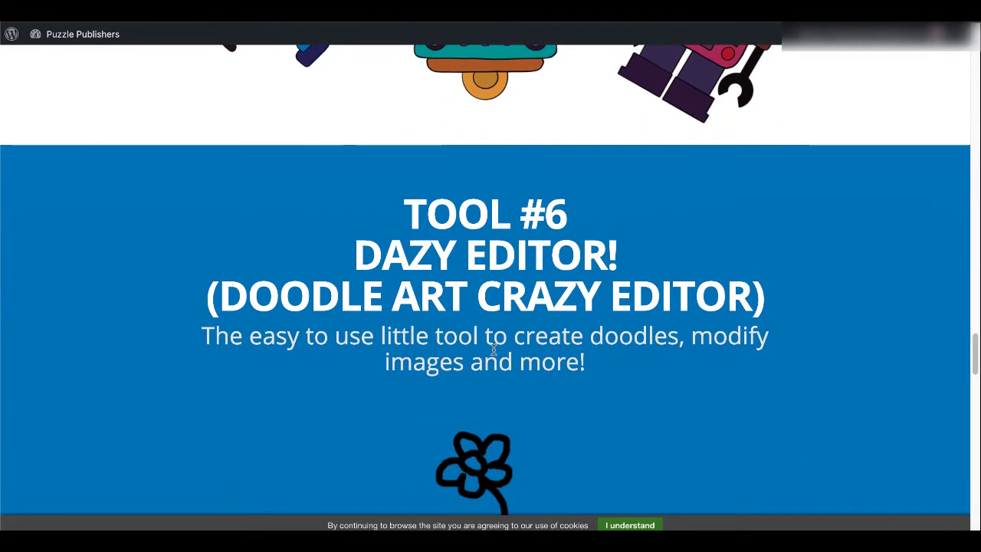
scroll(493, 349, "down", 1)
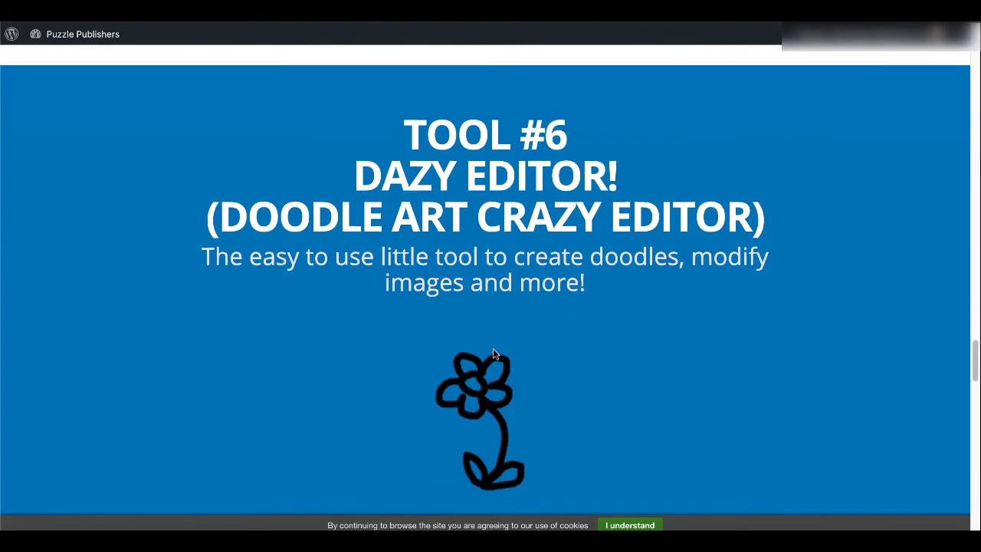
scroll(492, 354, "down", 1)
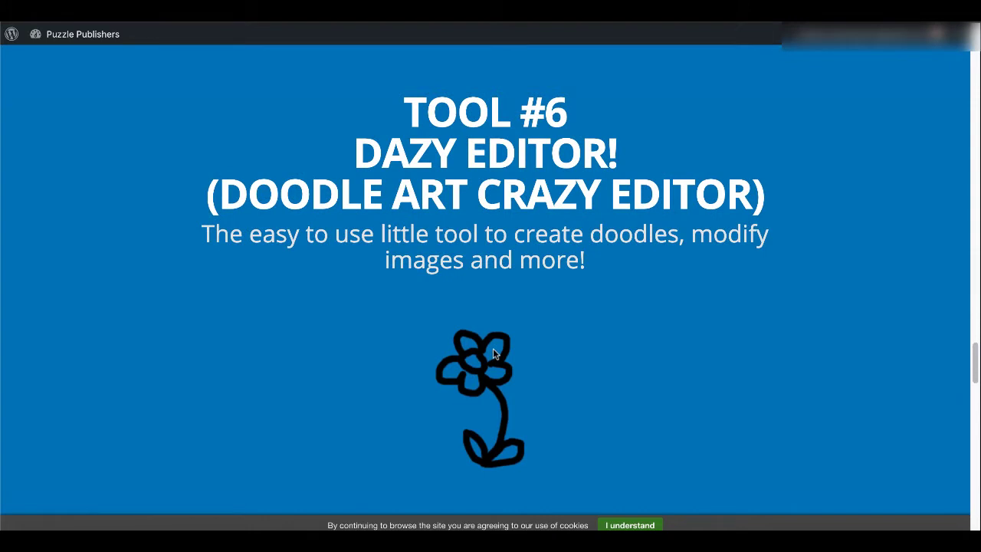
scroll(493, 353, "down", 3)
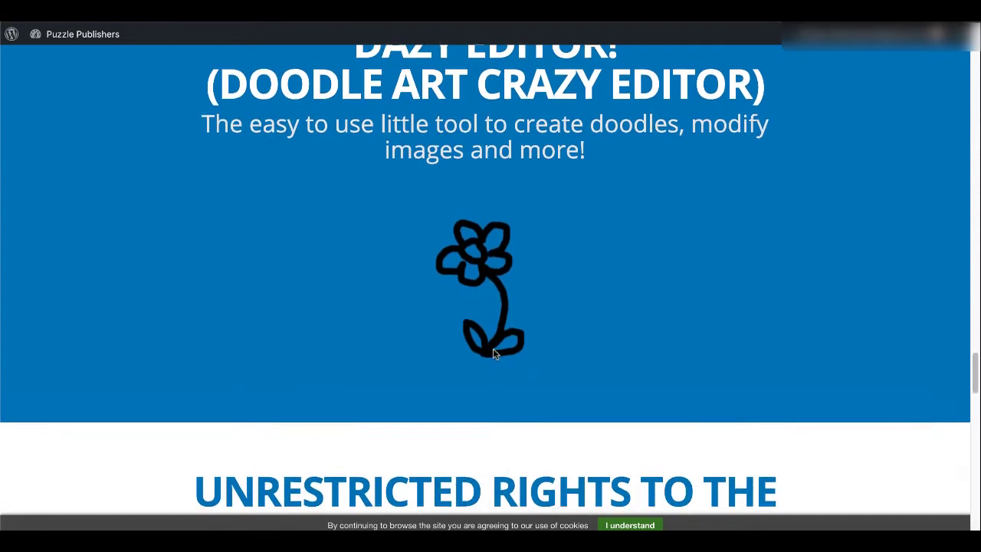
scroll(492, 353, "down", 2)
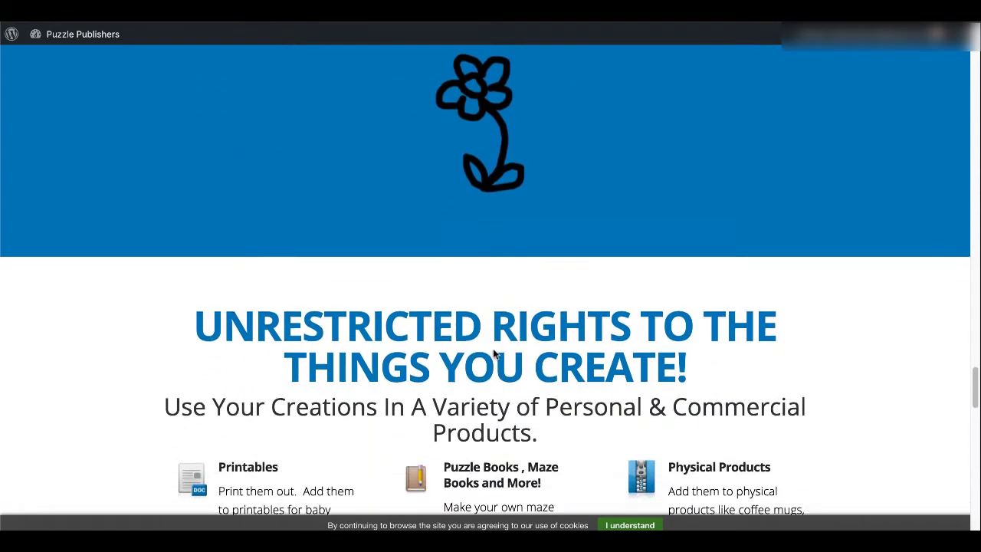
scroll(493, 350, "down", 2)
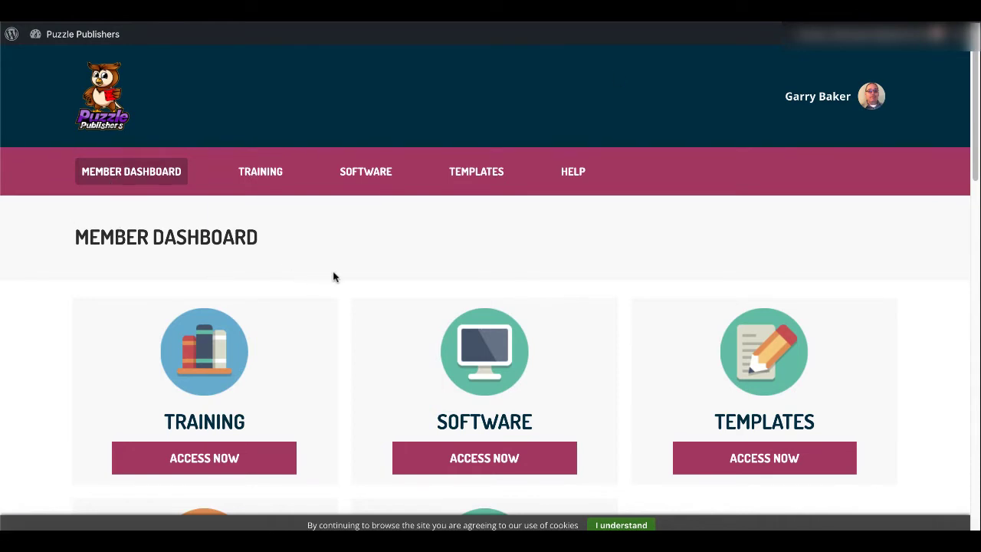
Look over the member dashboard and open its Software section to view the available puzzle tools
scroll(334, 277, "down", 3)
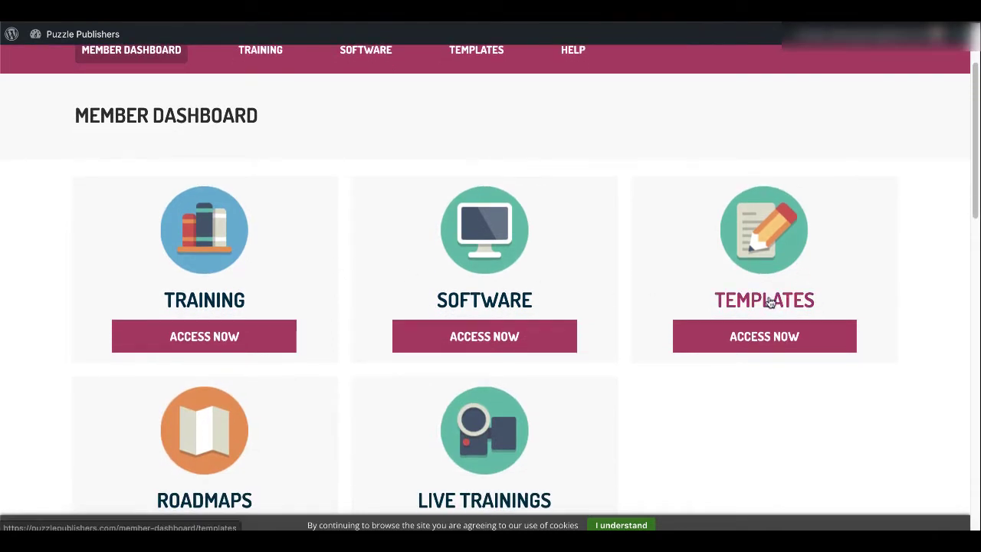
scroll(770, 301, "down", 1)
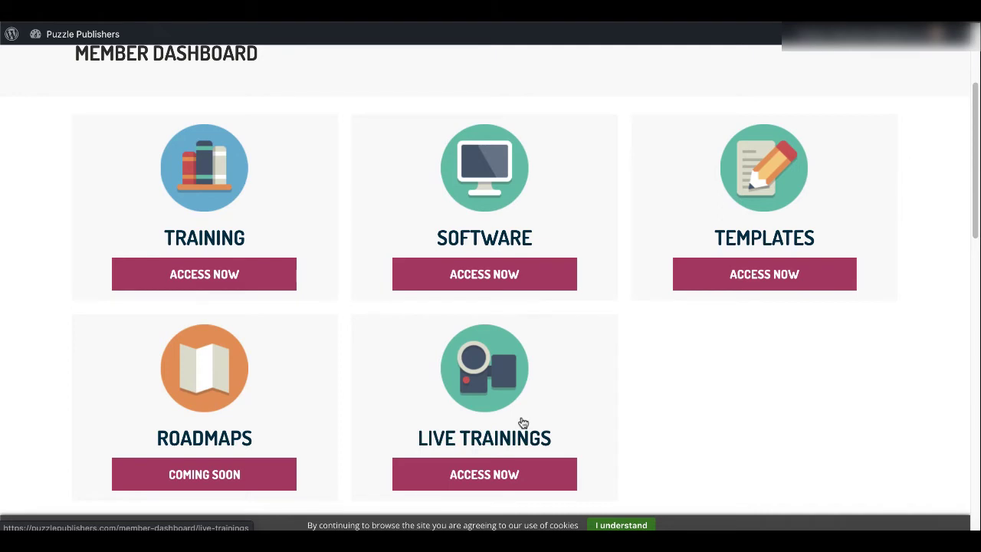
scroll(522, 423, "up", 2)
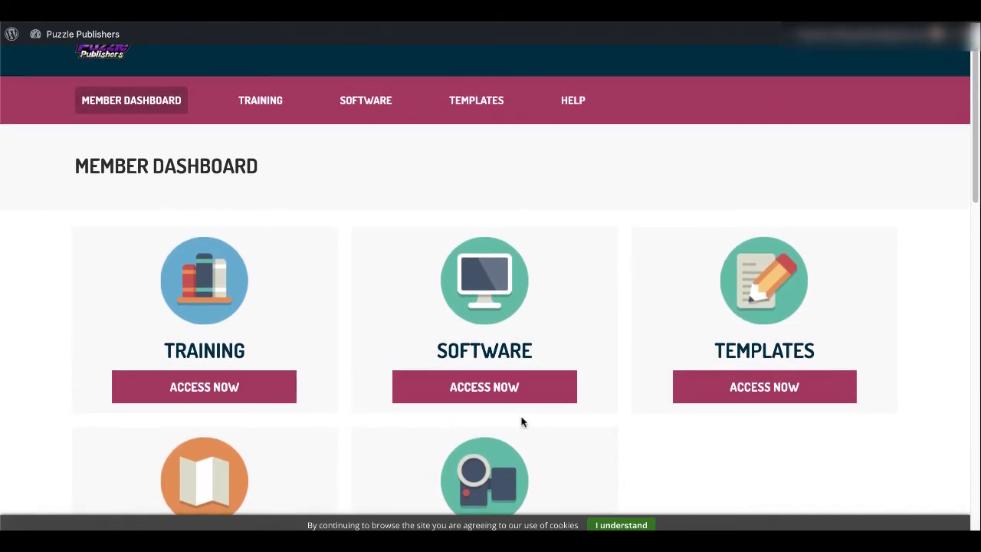
scroll(521, 422, "up", 1)
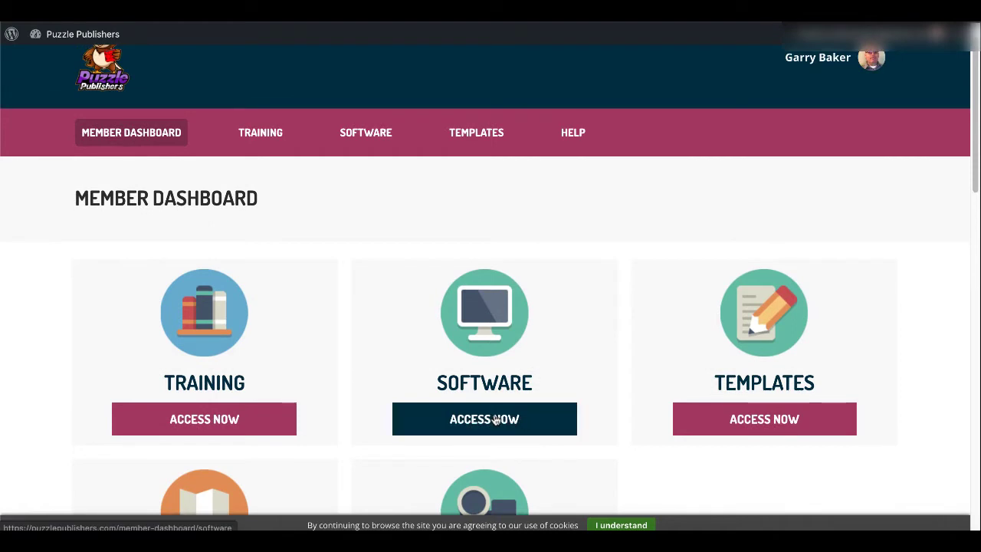
left_click(496, 420)
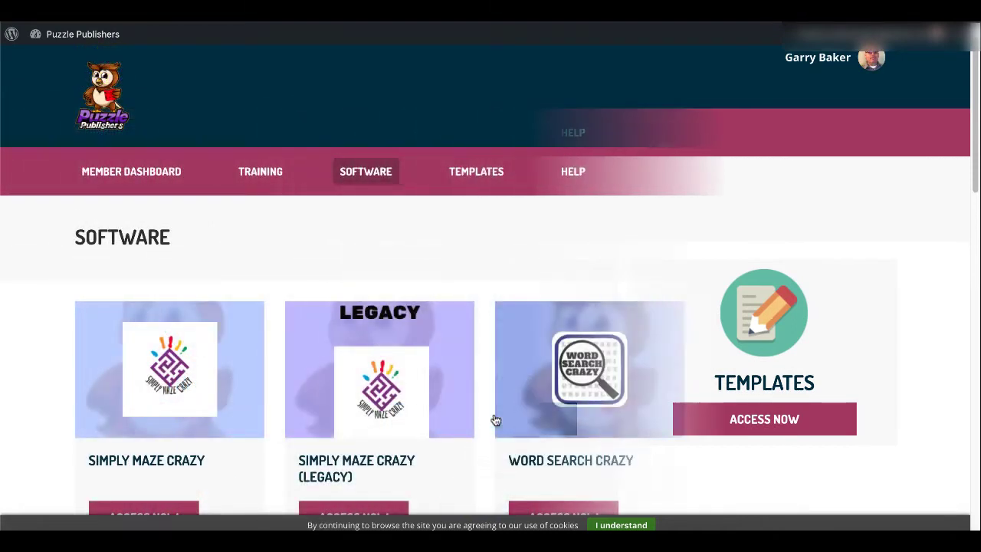
scroll(496, 420, "down", 3)
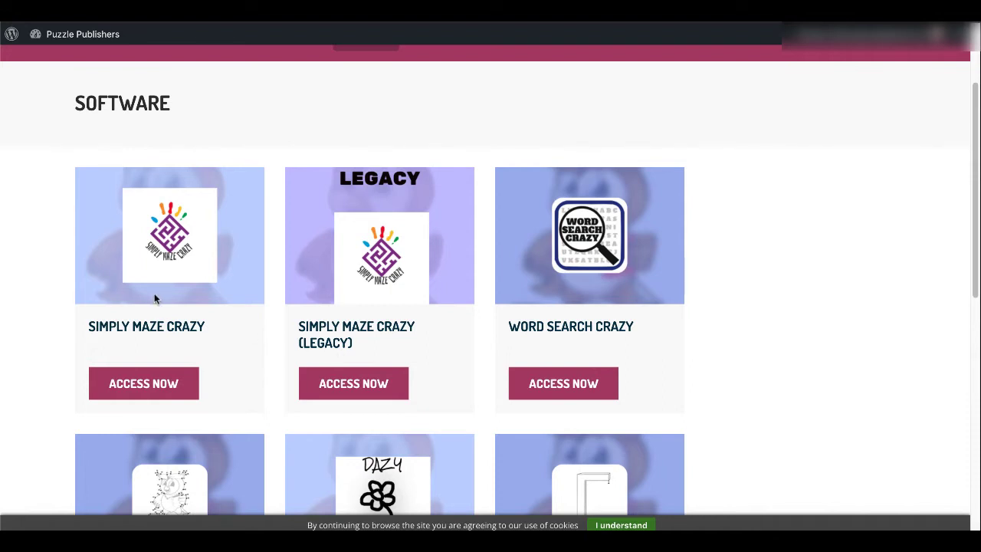
Open the Simply Maze Crazy tool and bring its full set of maze settings into view
left_click(143, 383)
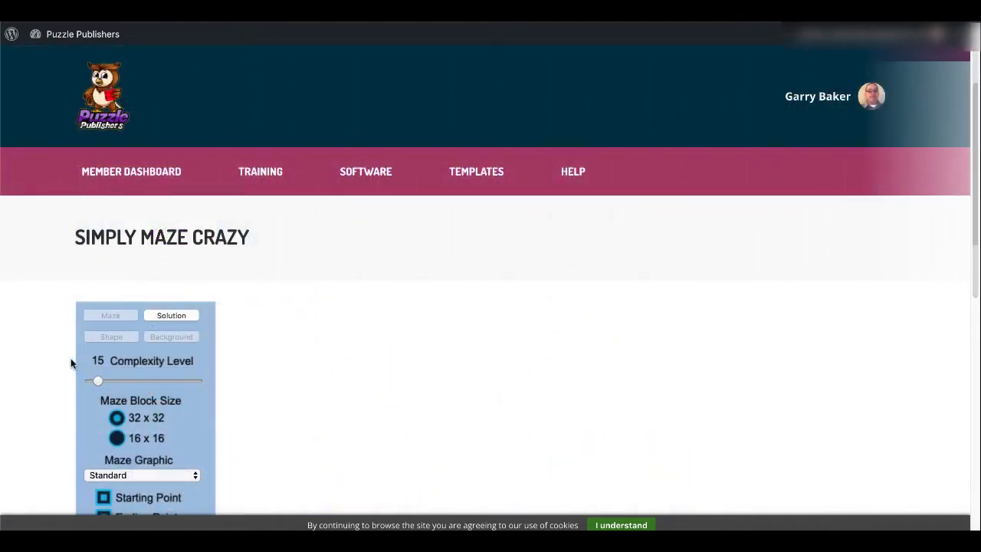
scroll(70, 364, "down", 3)
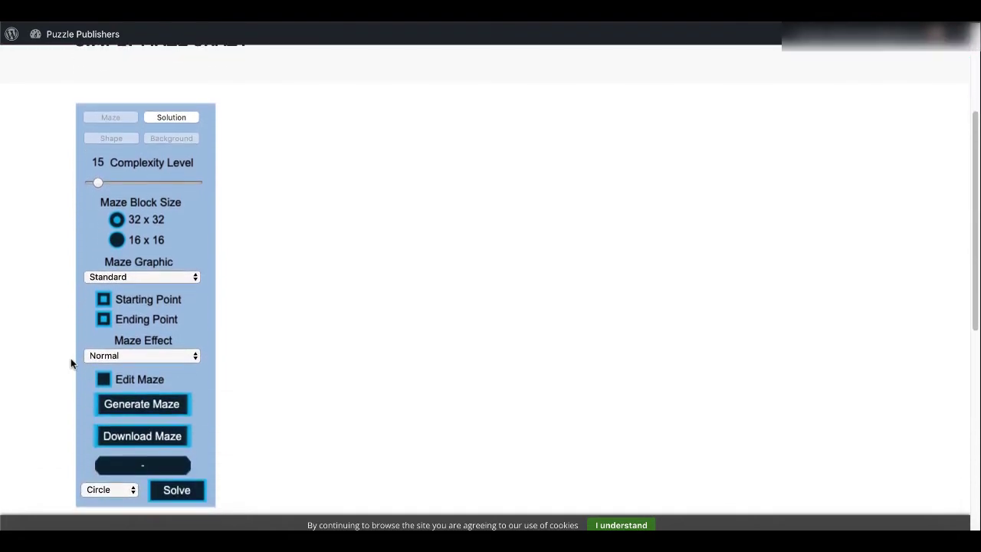
scroll(70, 364, "down", 1)
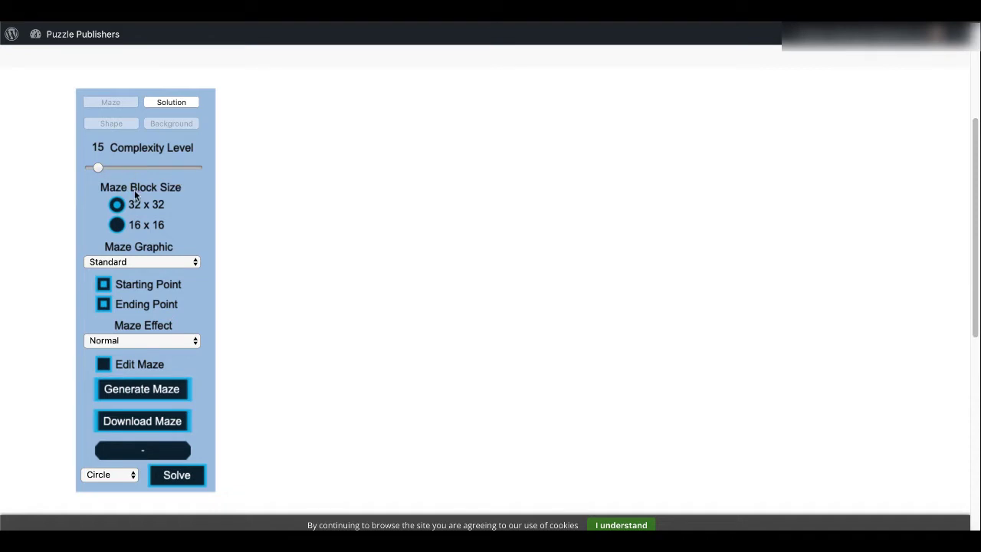
Look through the Maze Graphic and Maze Effect options, keeping Standard and Normal with the starting point enabled
left_click(132, 262)
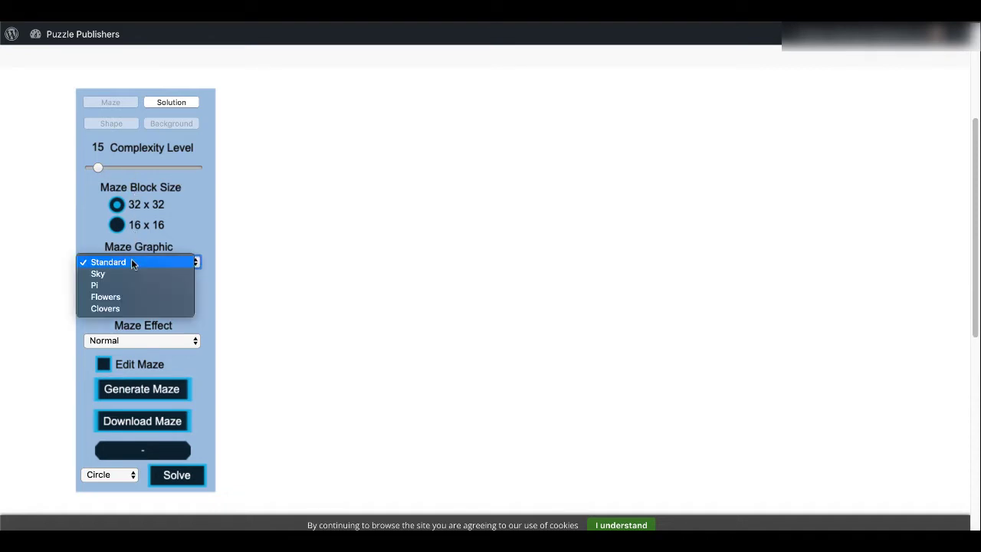
left_click(131, 261)
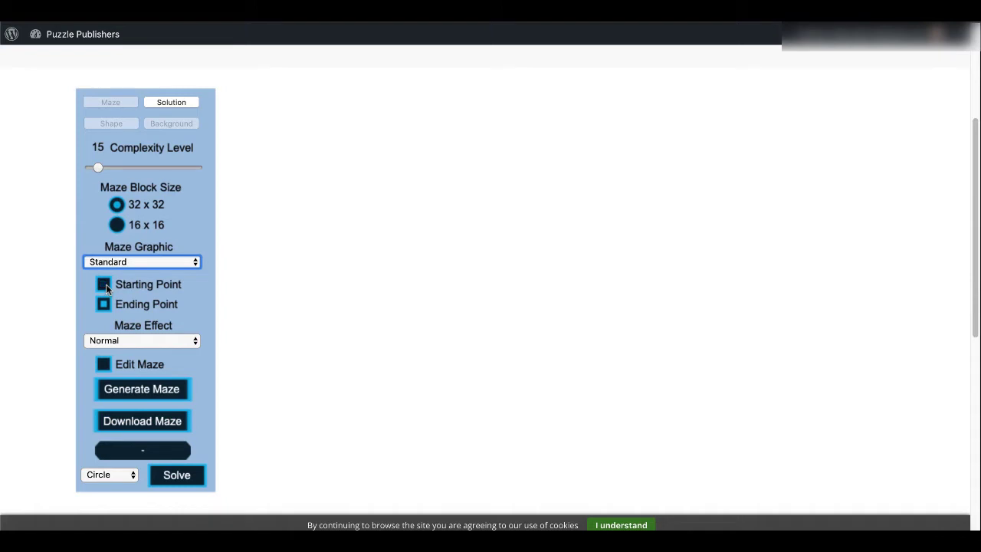
left_click(104, 285)
left_click(129, 340)
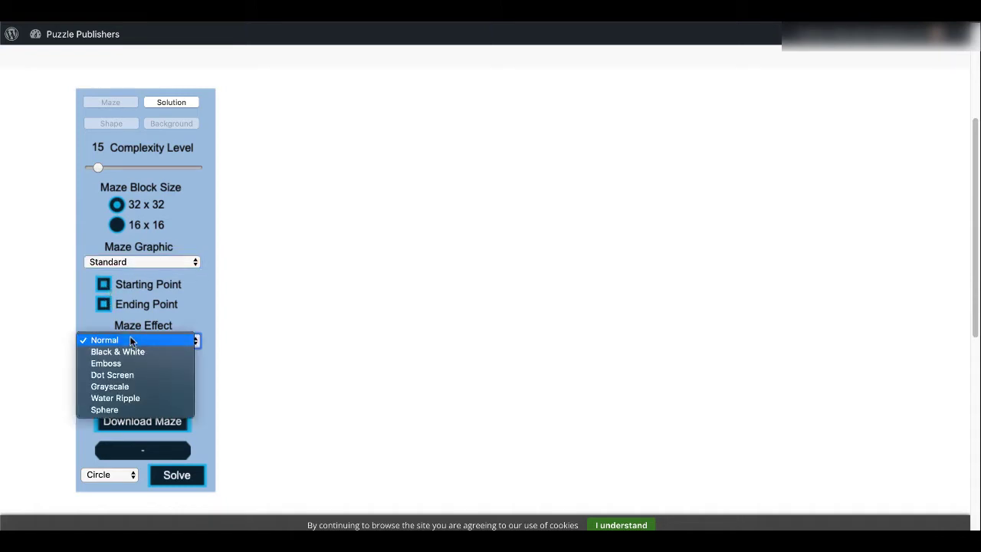
left_click(129, 338)
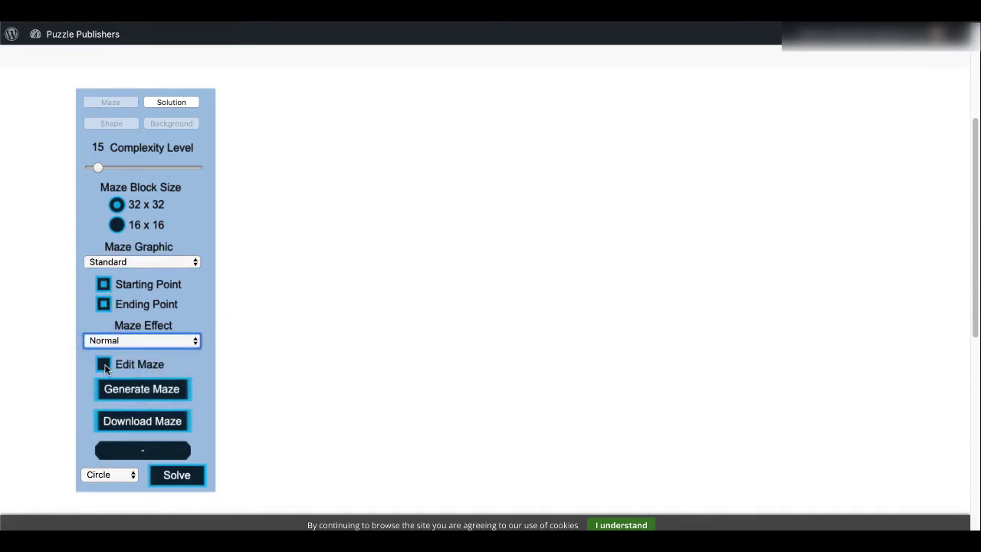
Generate a standard maze, and generate another one with the complexity level raised to 37
left_click(150, 393)
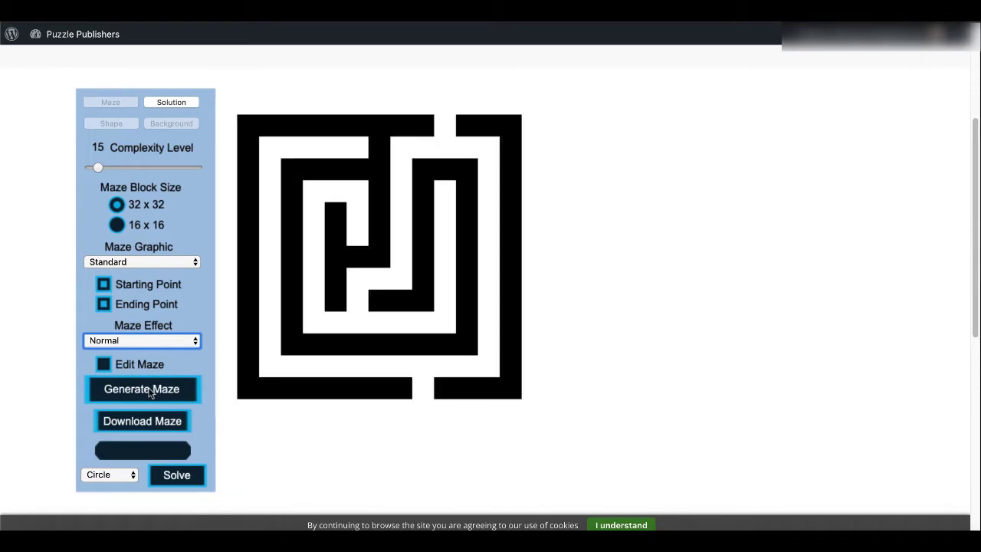
left_click(141, 166)
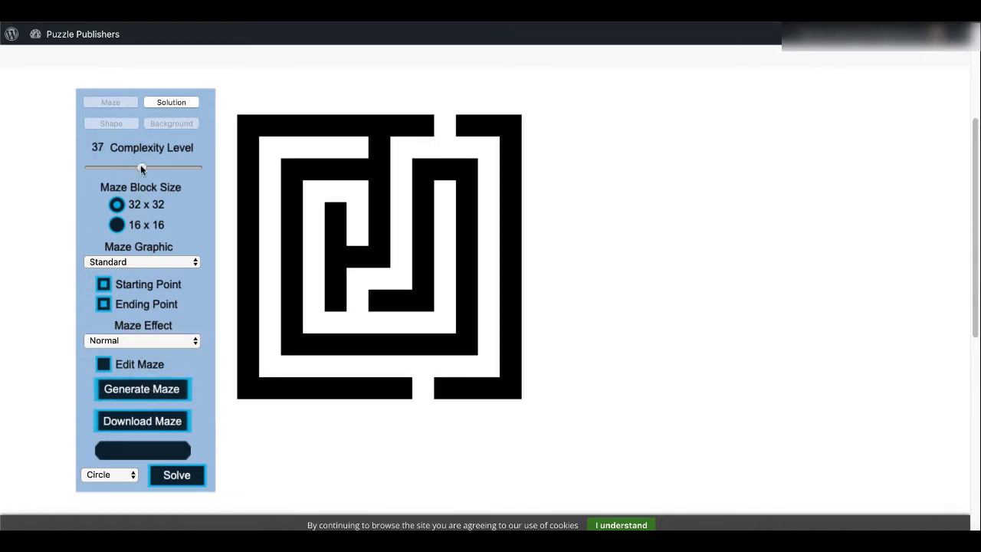
left_click(135, 394)
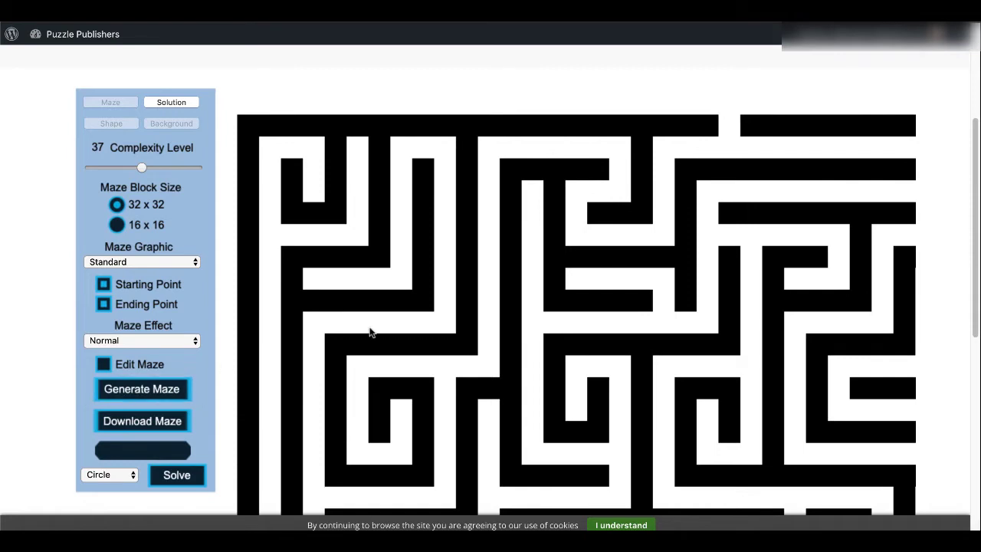
scroll(368, 331, "down", 3)
scroll(370, 332, "up", 3)
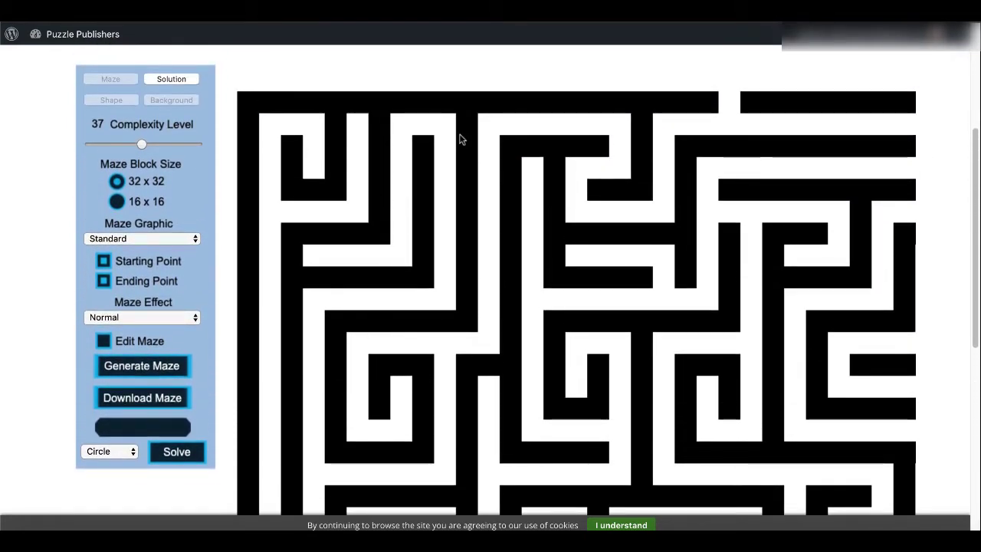
Switch to 16 x 16 blocks with maze editing enabled, and remove the short horizontal wall near the maze's centre
left_click(117, 202)
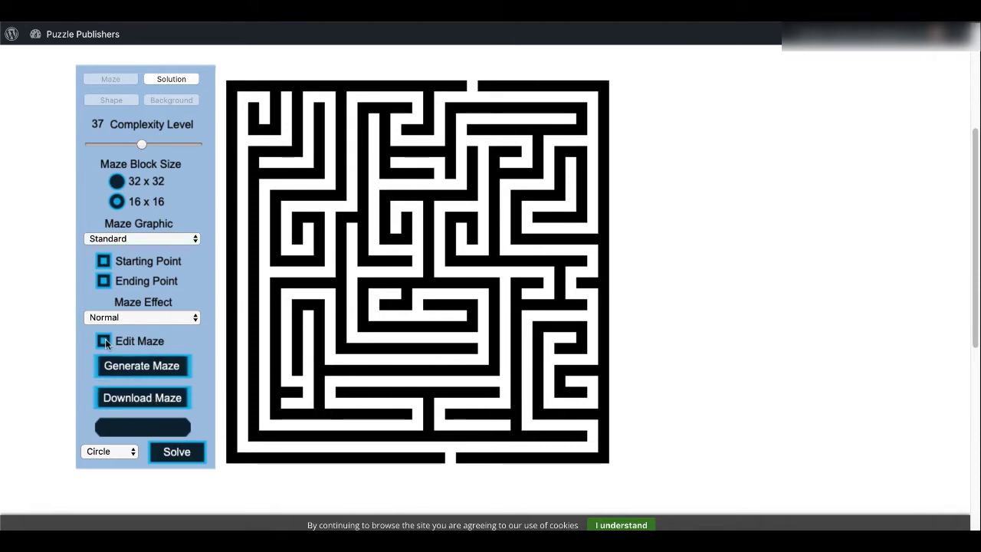
left_click(377, 260)
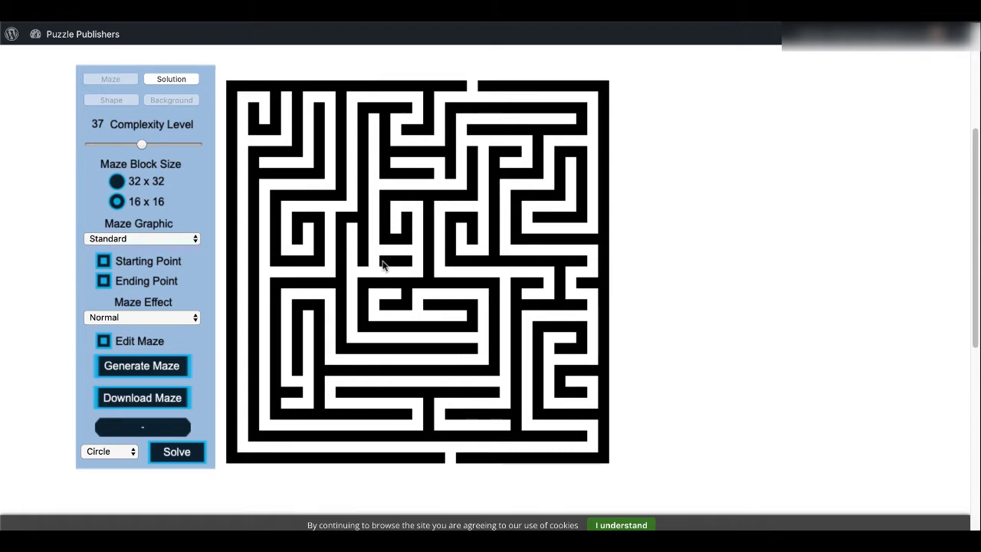
left_click(382, 261)
left_click(394, 260)
left_click(407, 263)
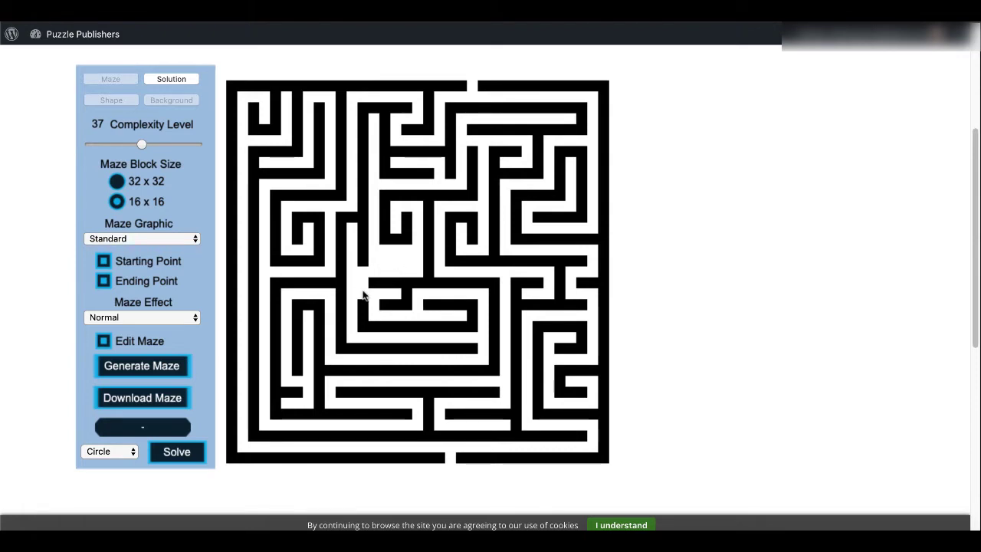
Cut a gap in the horizontal wall near the maze's centre and add wall blocks around it, connecting up to the small spiral
left_click(383, 283)
left_click(363, 284)
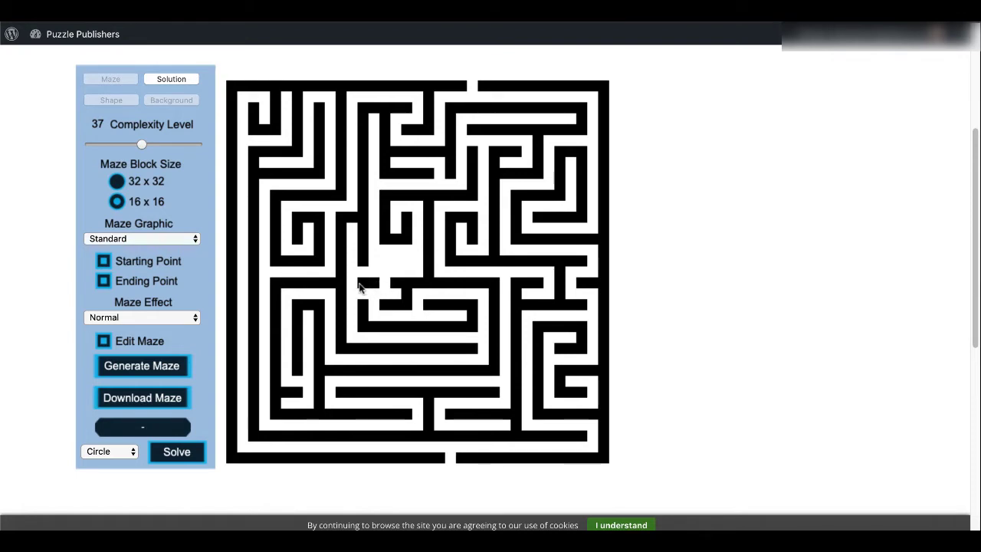
left_click(350, 282)
left_click(338, 282)
left_click(352, 272)
left_click(362, 272)
left_click(373, 272)
left_click(384, 272)
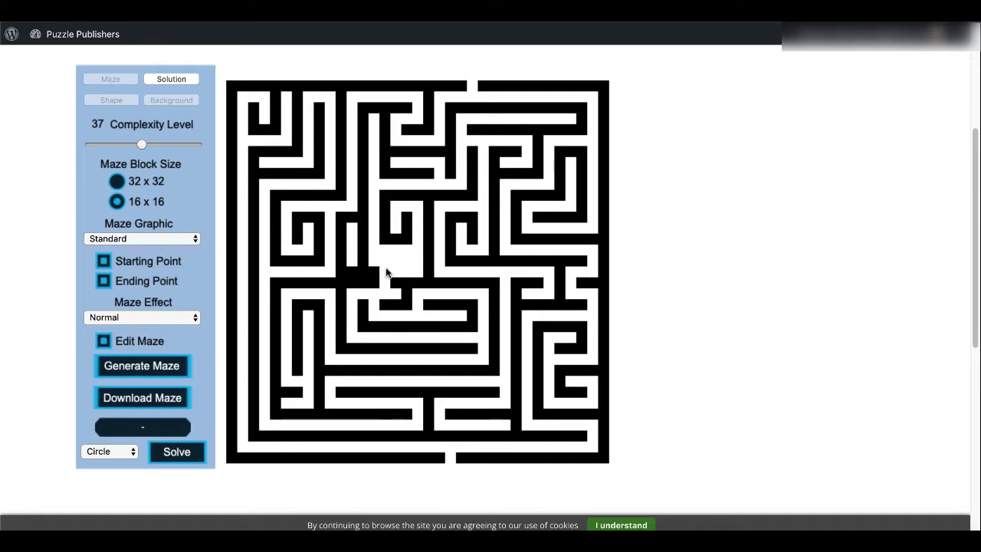
left_click(394, 272)
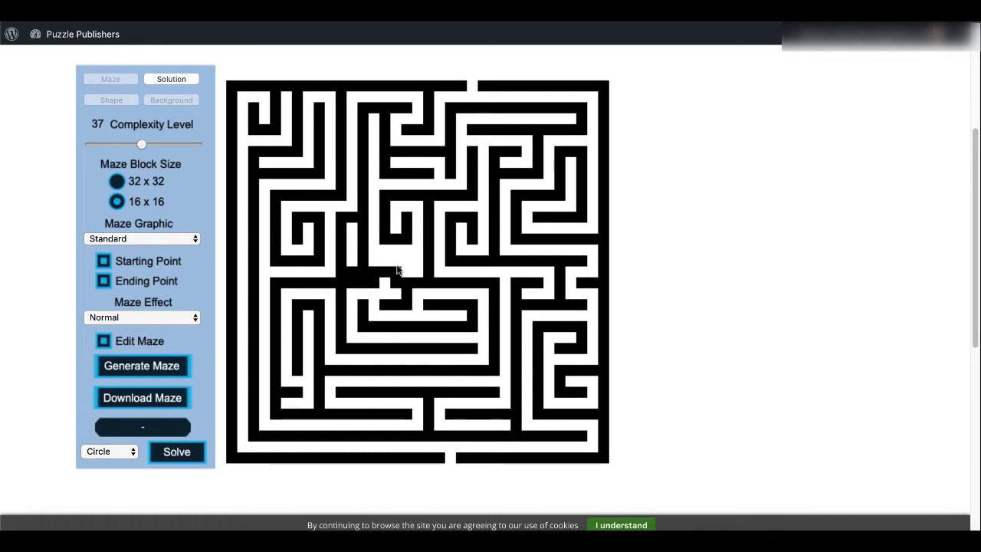
left_click(395, 262)
left_click(396, 251)
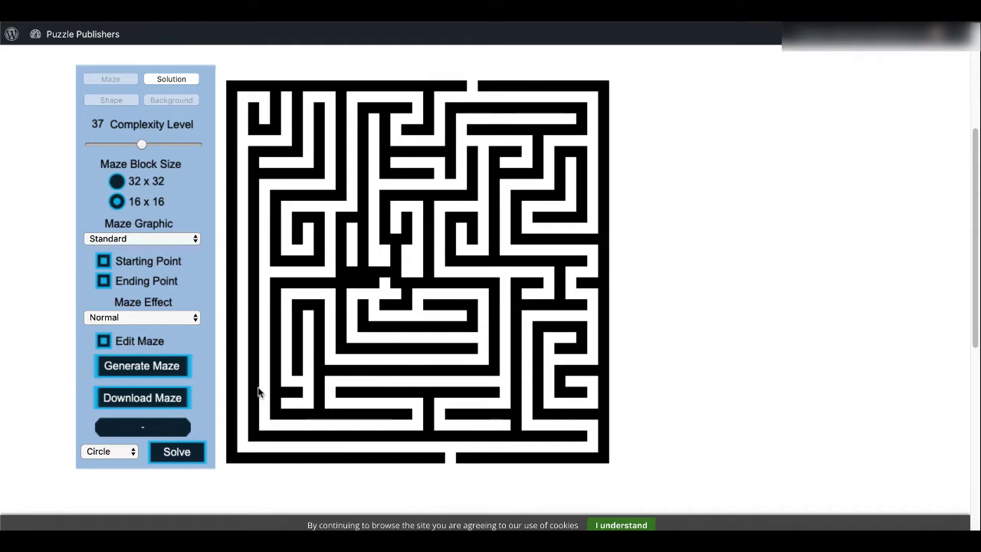
Solve the edited maze with circle markers, remove a wall block near the centre and solve it again
left_click(177, 453)
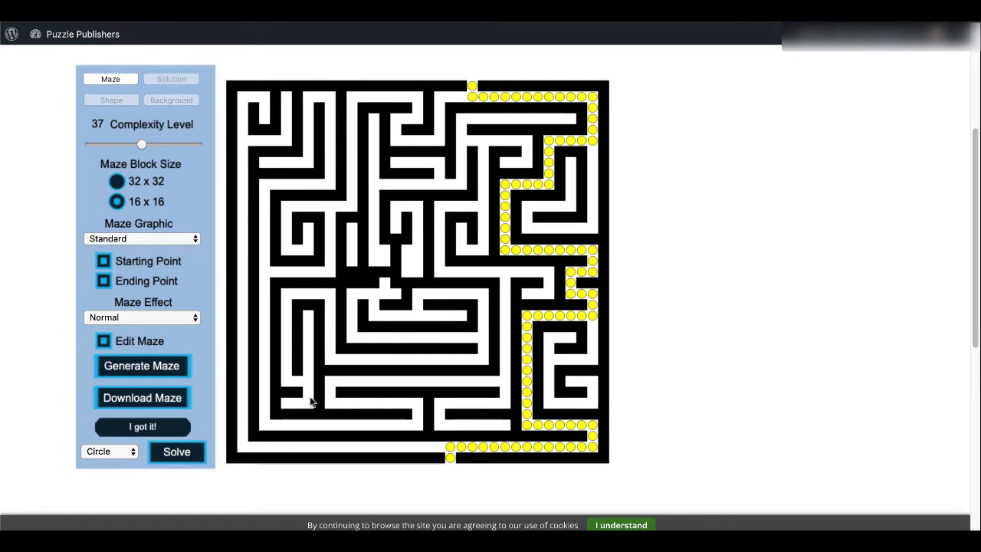
left_click(385, 273)
left_click(177, 450)
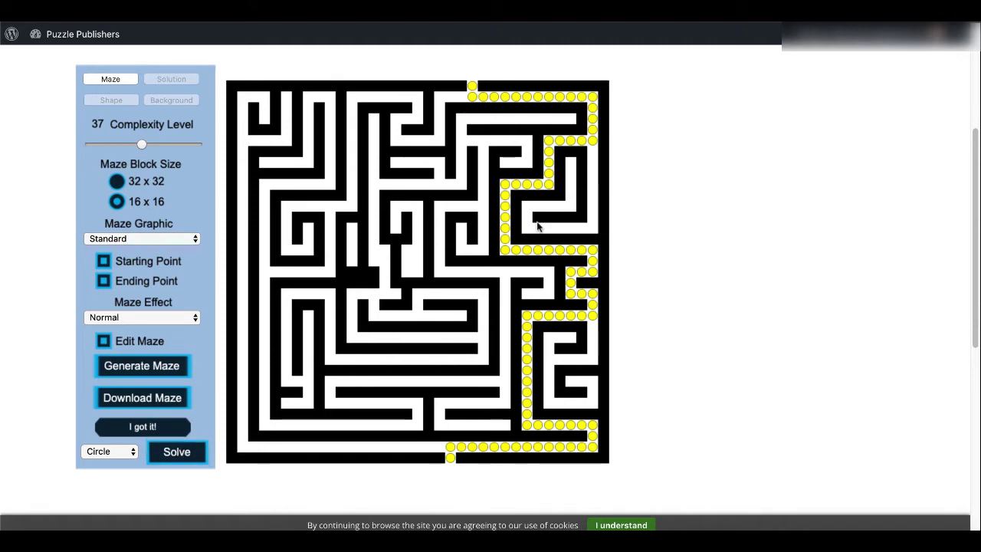
Block the solution path near the maze's right edge and cut gaps through the lower middle walls, solving the maze after each change
left_click(590, 259)
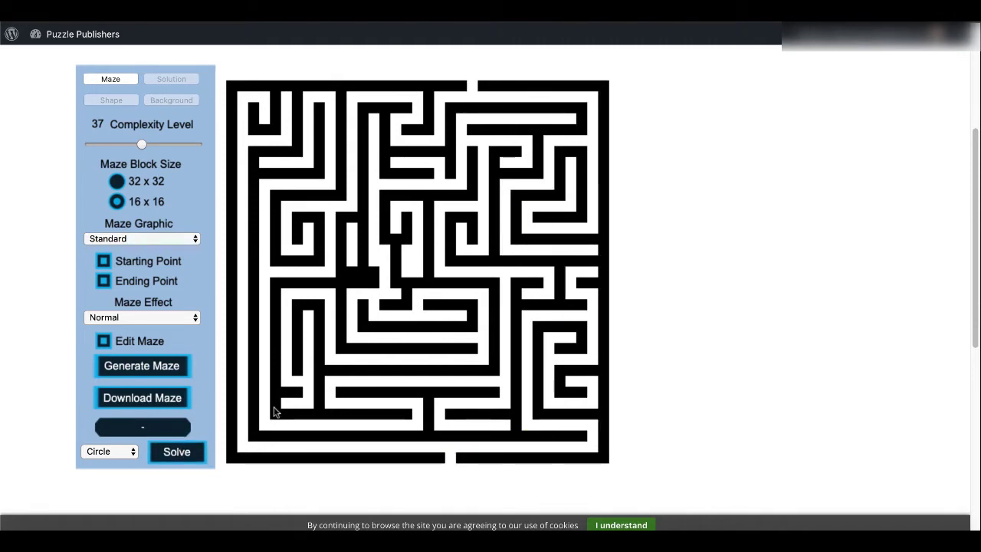
left_click(184, 451)
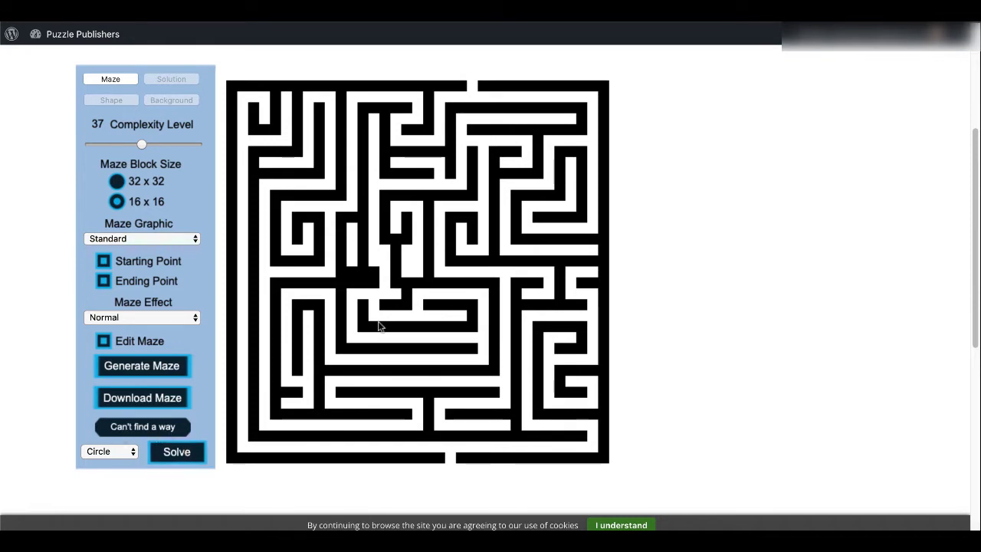
left_click(420, 329)
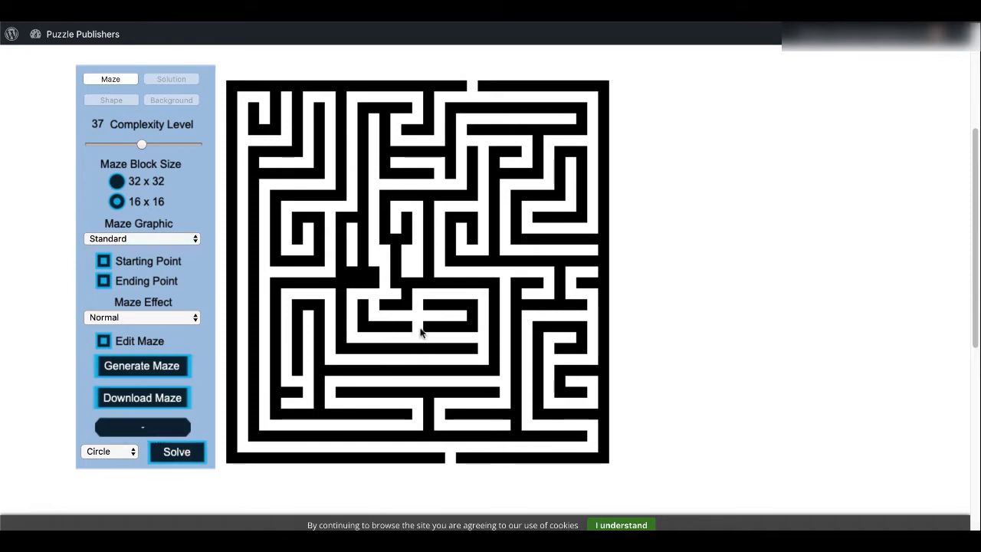
left_click(426, 349)
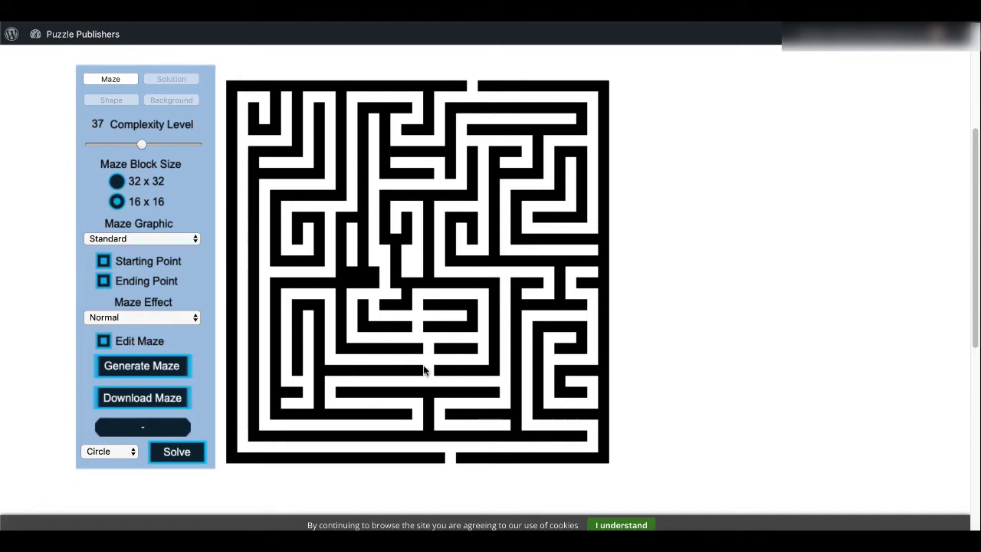
left_click(407, 434)
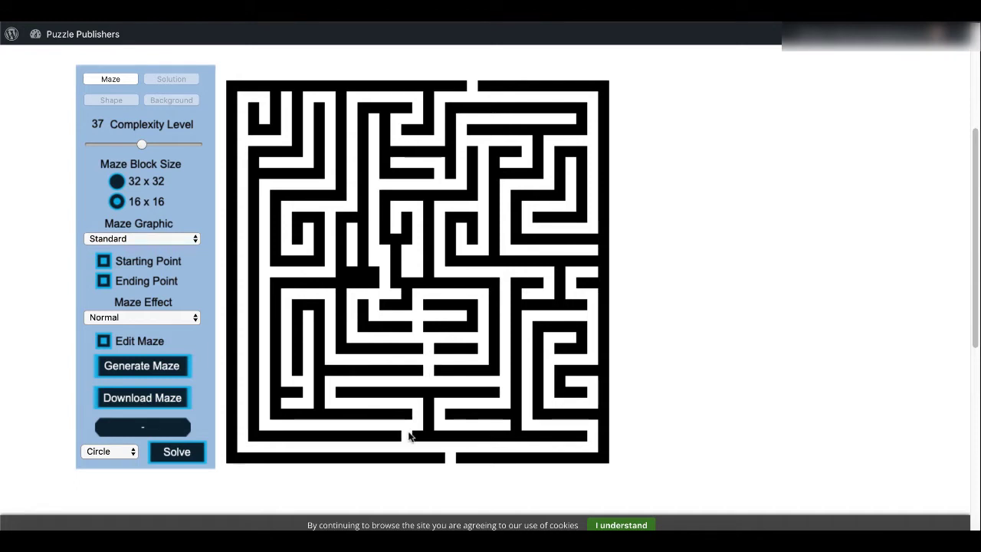
left_click(177, 452)
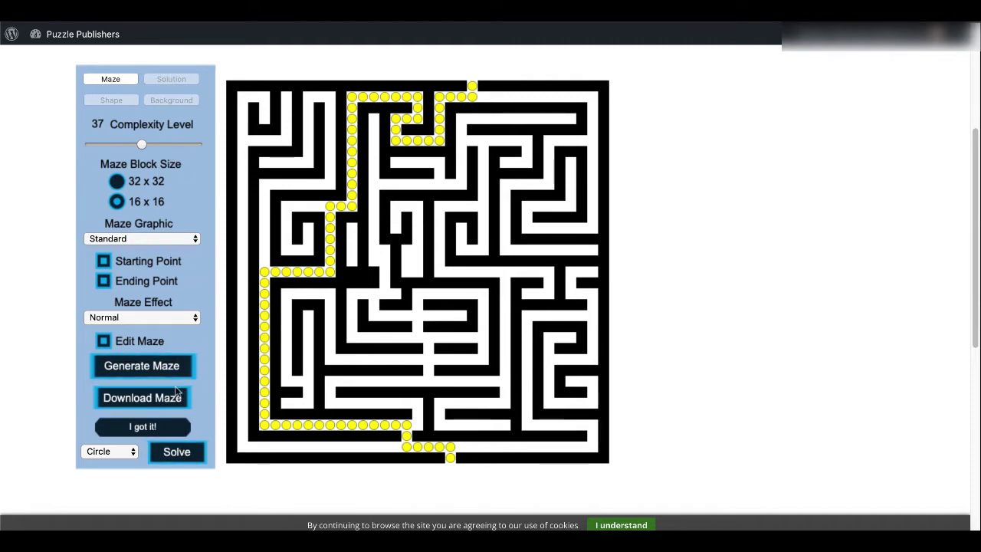
Return to the Software section and open the Word Search Crazy tool
scroll(181, 395, "up", 5)
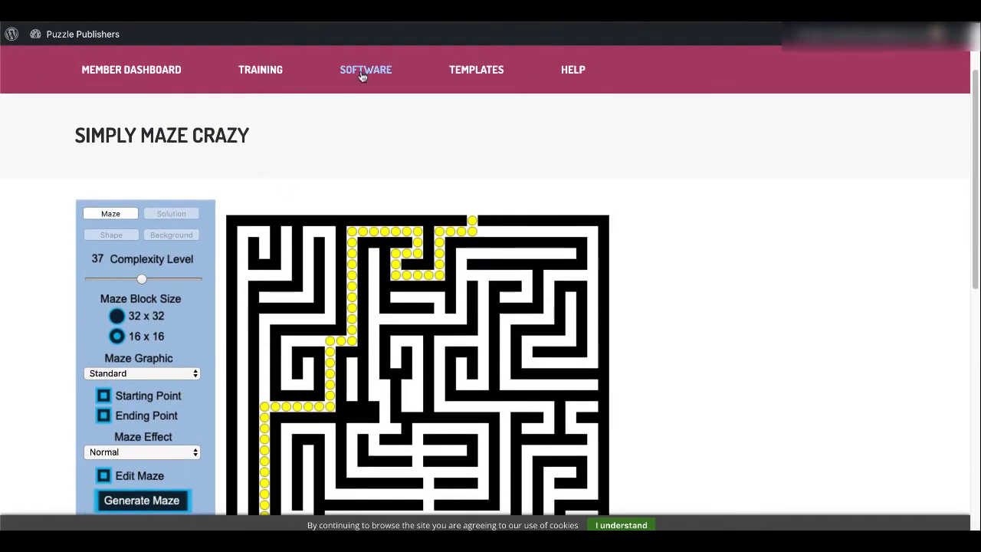
left_click(363, 71)
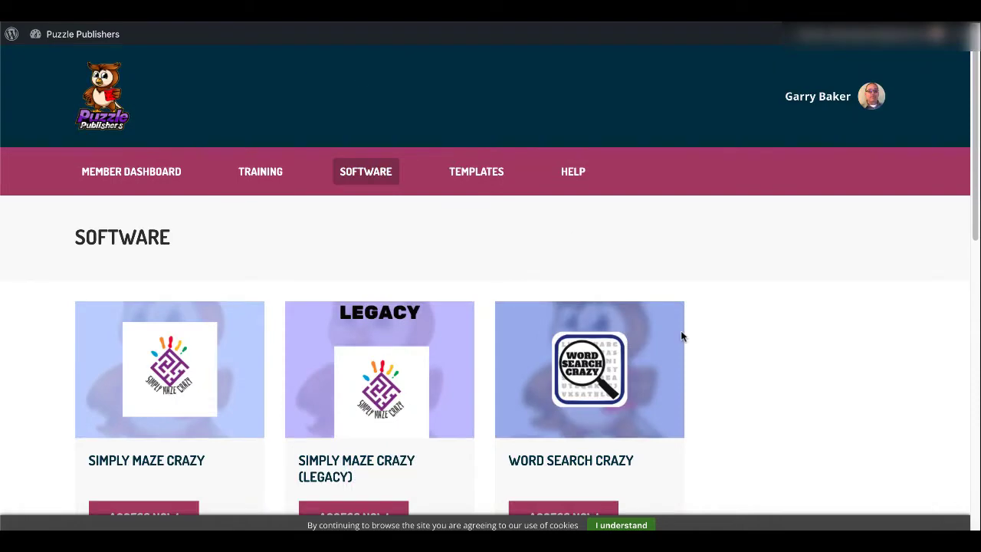
scroll(681, 335, "down", 3)
left_click(555, 400)
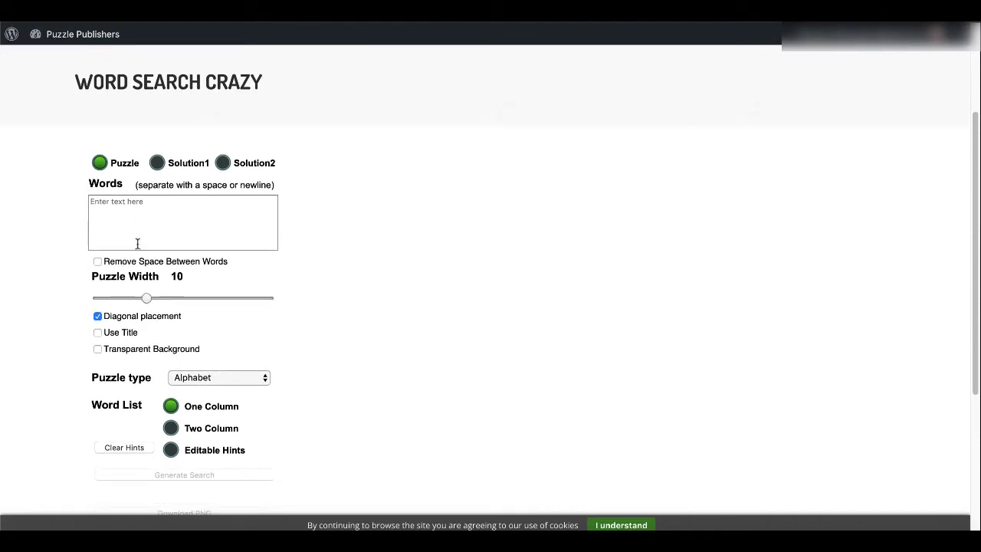
Generate a word search from the words one, two and three, and display it as Solution1 and as Solution2
left_click(115, 215)
type("one")
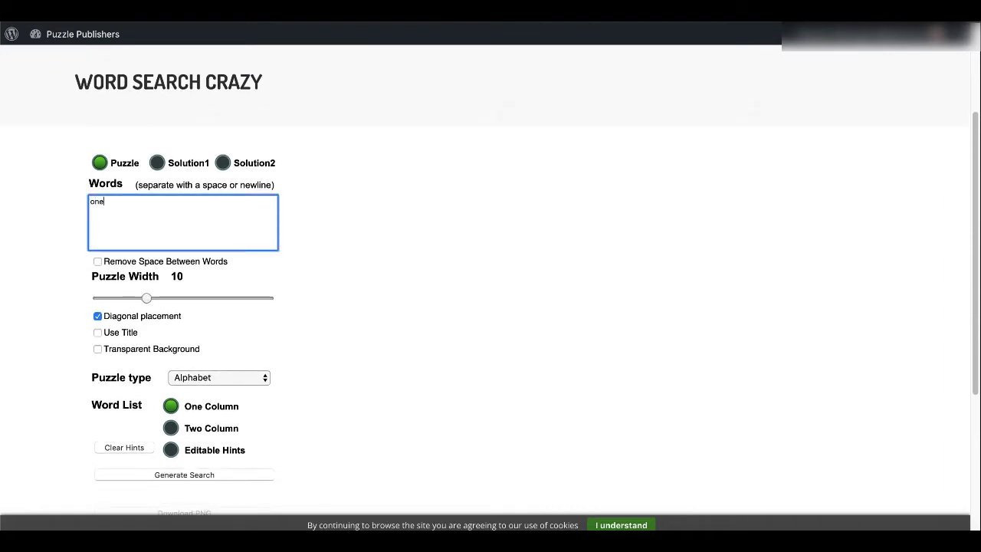
key("Return")
left_click(178, 475)
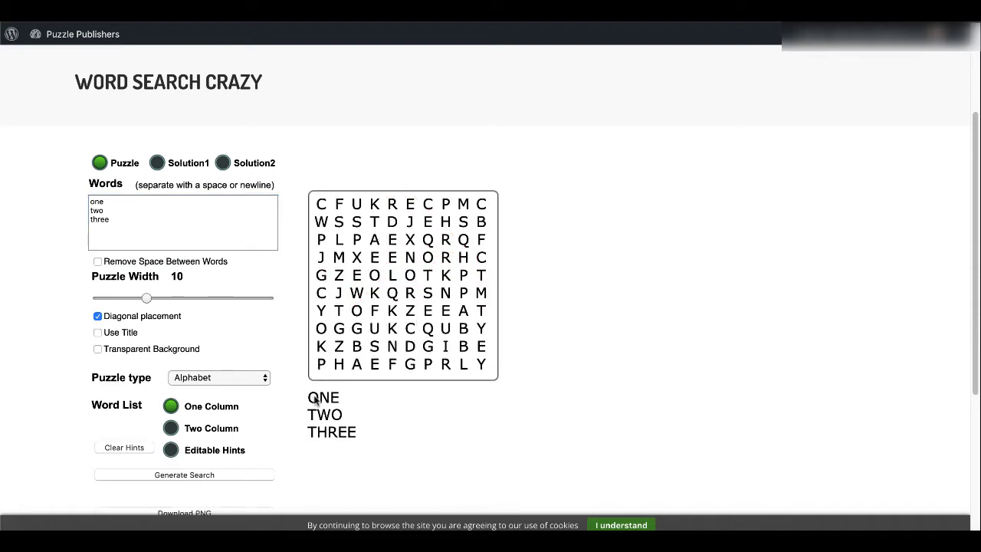
left_click(158, 163)
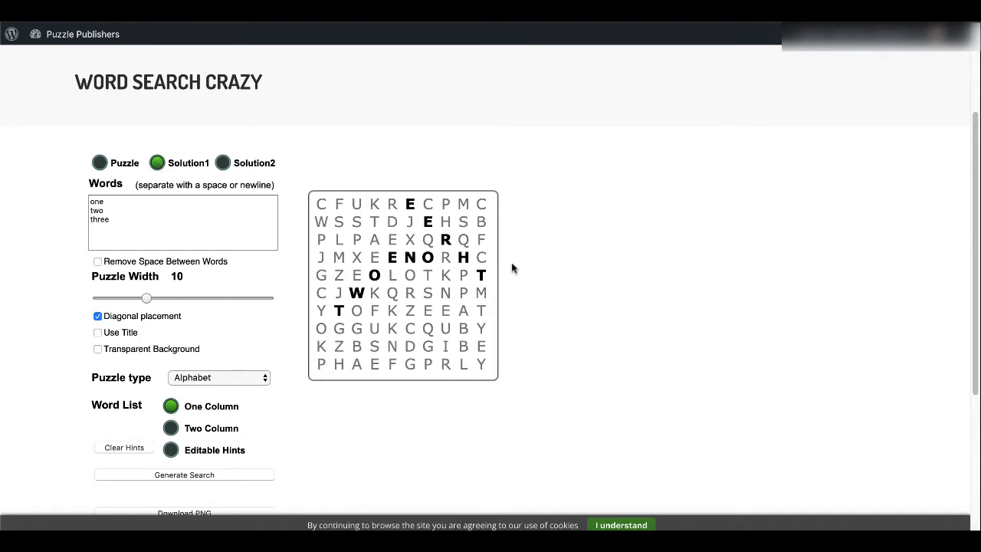
left_click(223, 163)
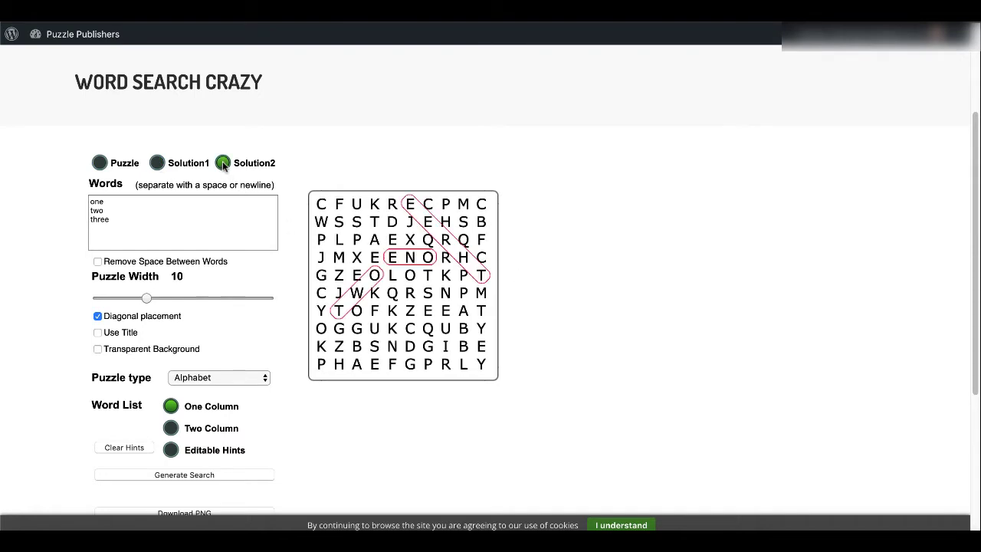
Add the word four after three in the word list and regenerate the word search
left_click(117, 219)
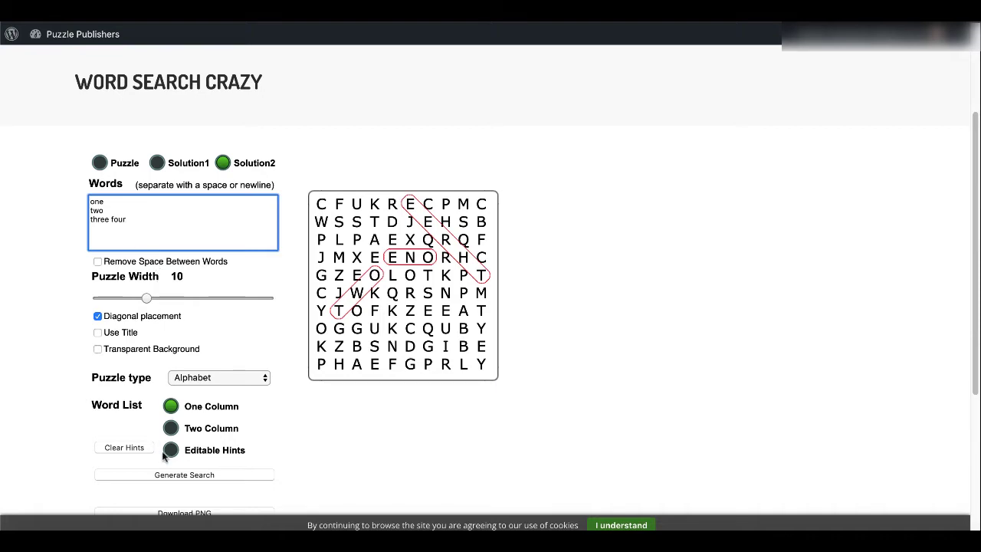
left_click(170, 474)
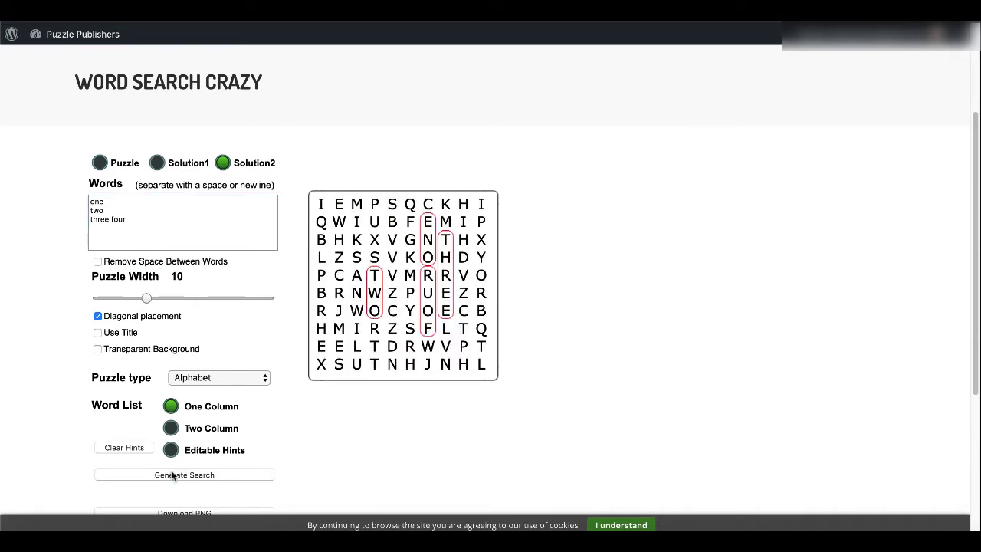
Return to the puzzle view, enable Remove Space Between Words and regenerate the word search
left_click(100, 163)
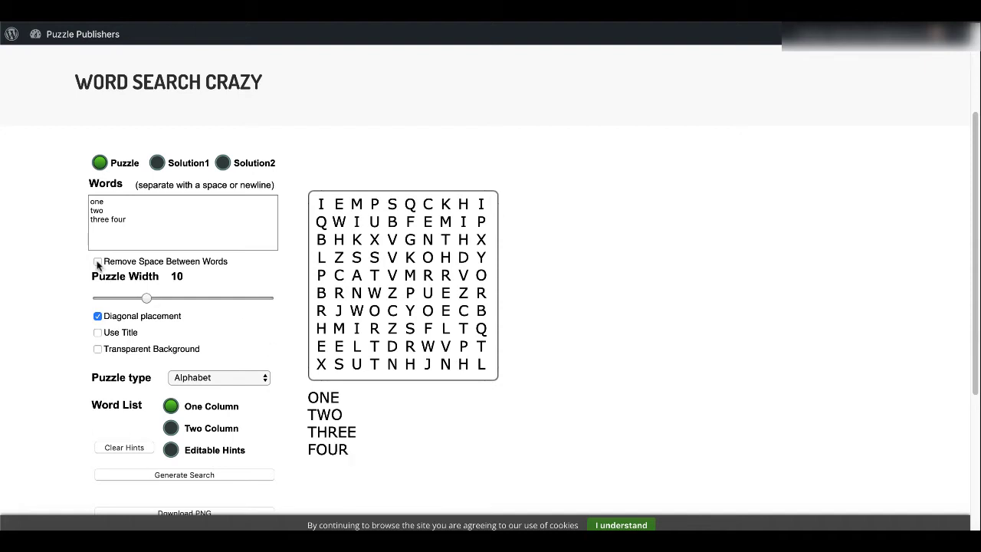
left_click(195, 476)
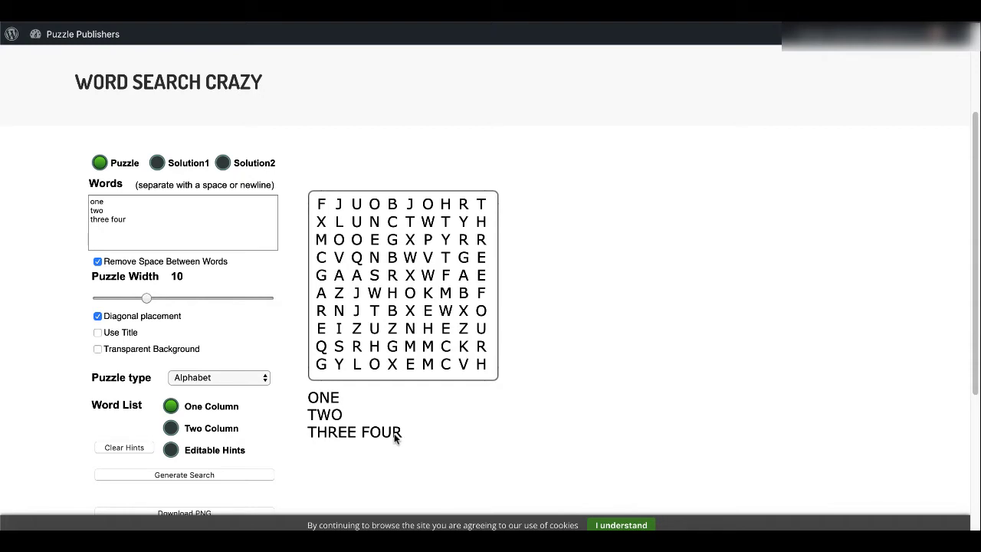
Turn on the puzzle title and change its text to "Add Your Title"
left_click(98, 332)
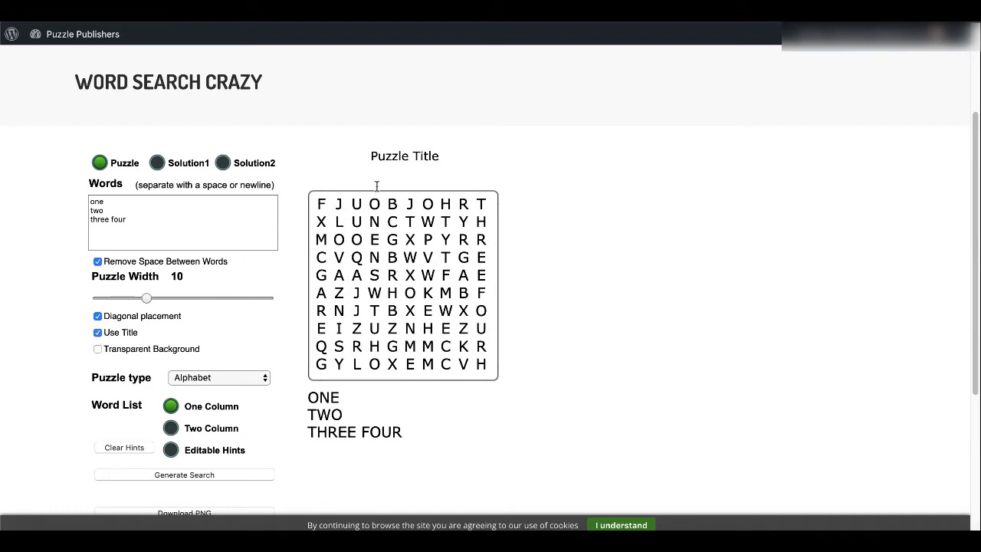
left_click(405, 155)
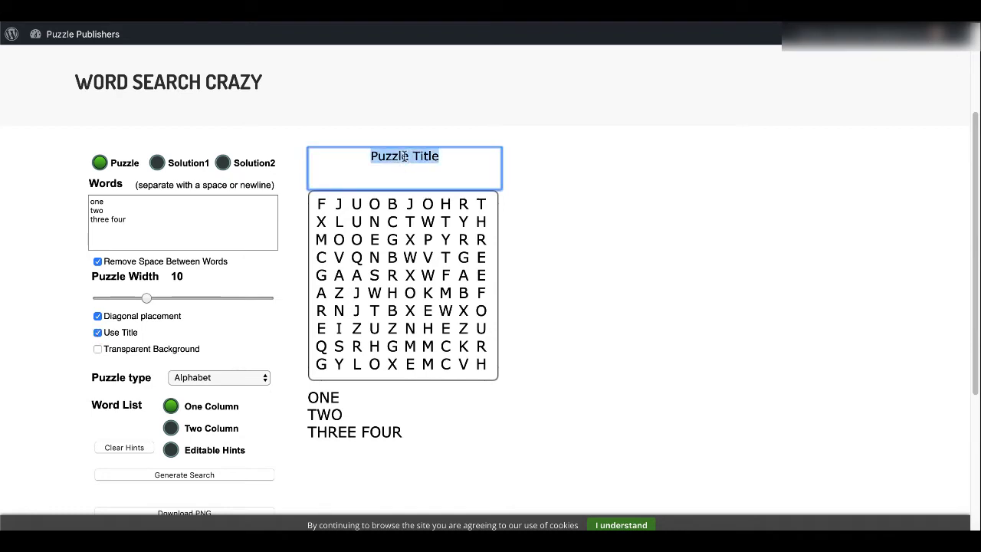
key("BackSpace")
type("Add")
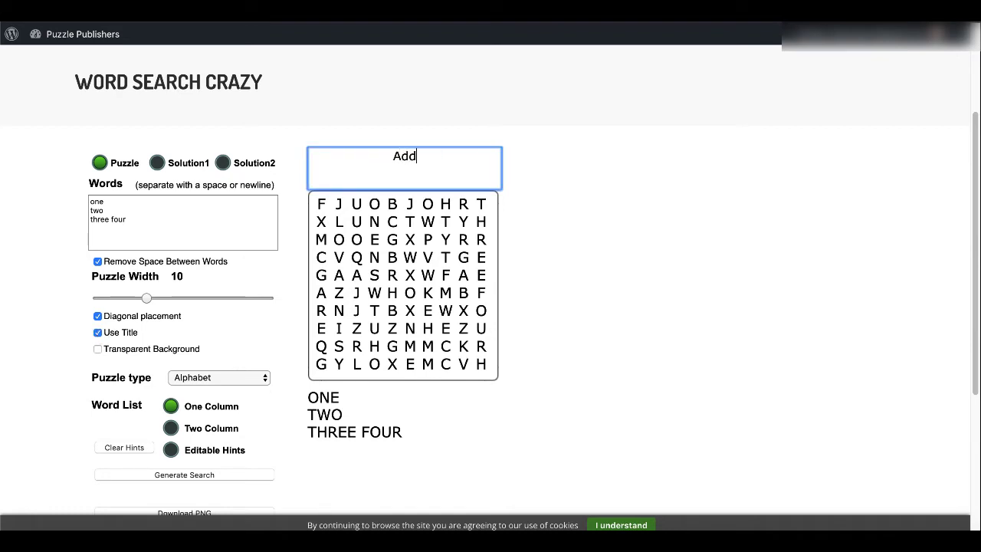
type(" Your Title")
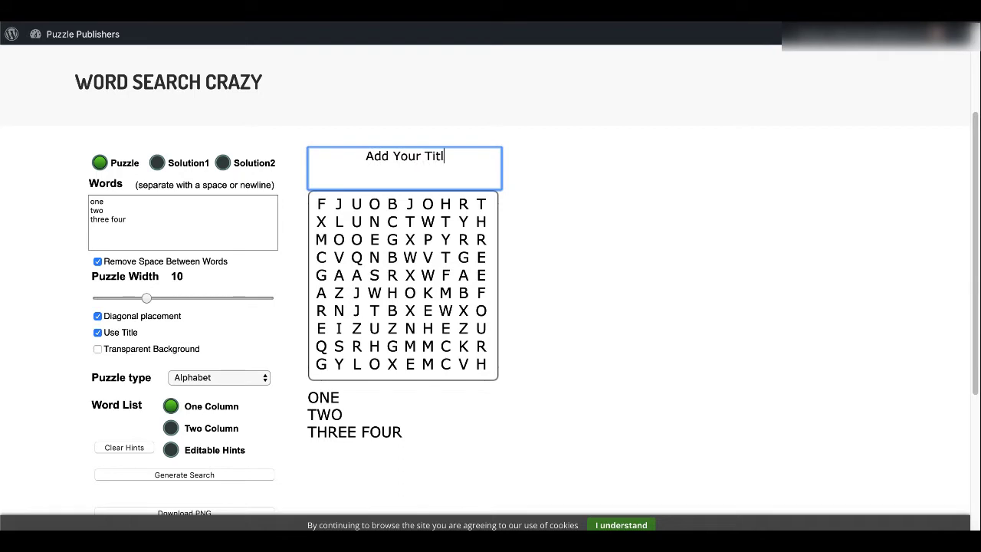
left_click(97, 350)
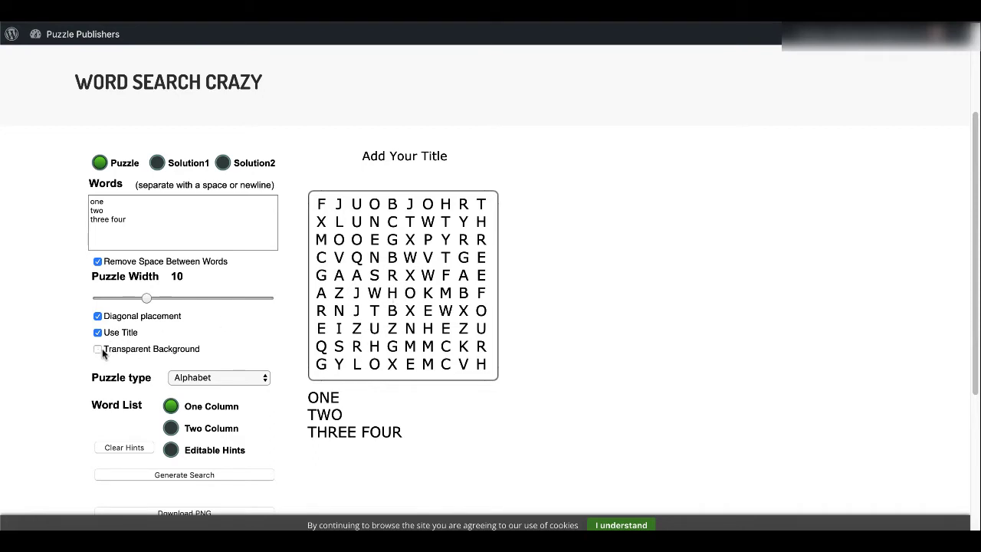
left_click(98, 350)
Switch the puzzle type to Numeric, replace the word list with 1, 2 and 3, and generate the number search
left_click(232, 377)
left_click(220, 393)
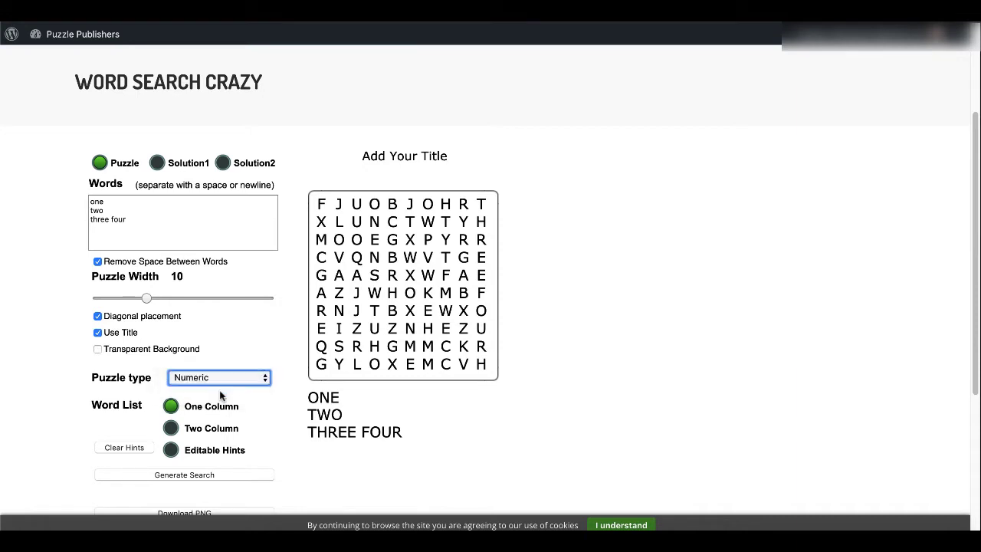
triple_click(119, 222)
key("BackSpace")
key("BackSpace")
key("BackSpace")
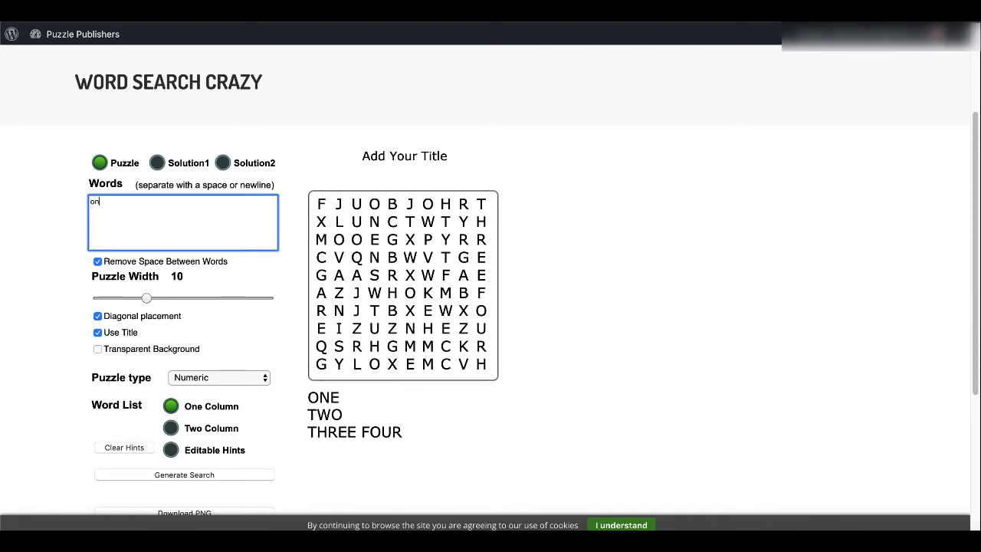
key("BackSpace")
key("BackSpace")
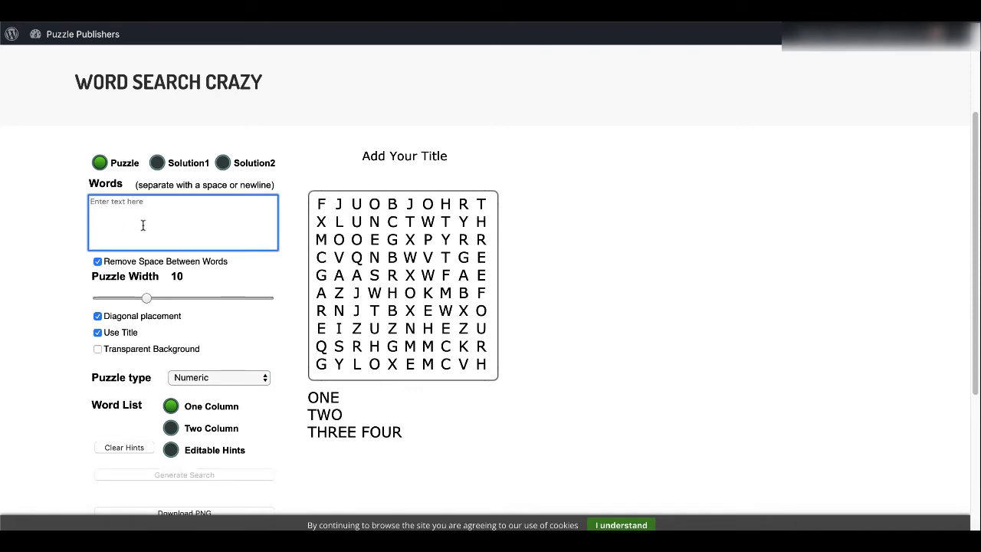
type("1")
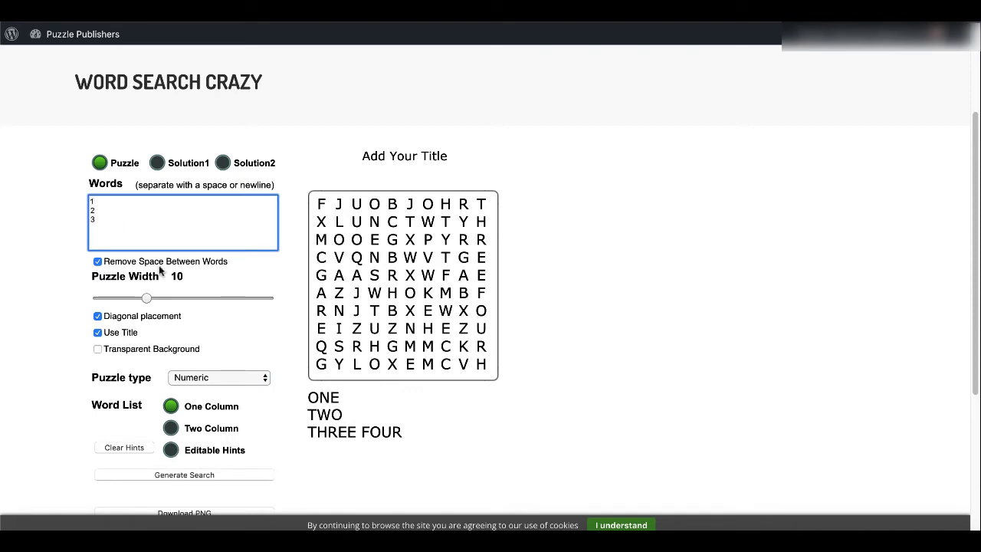
left_click(168, 475)
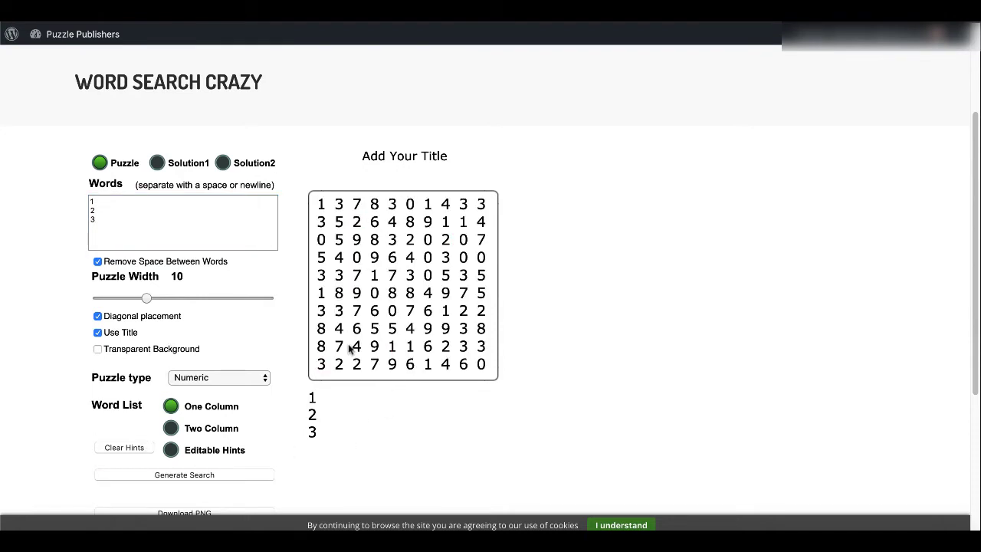
Extend the list entries to 1234, 2234 and 3334 and regenerate the number search
left_click(100, 201)
type("234")
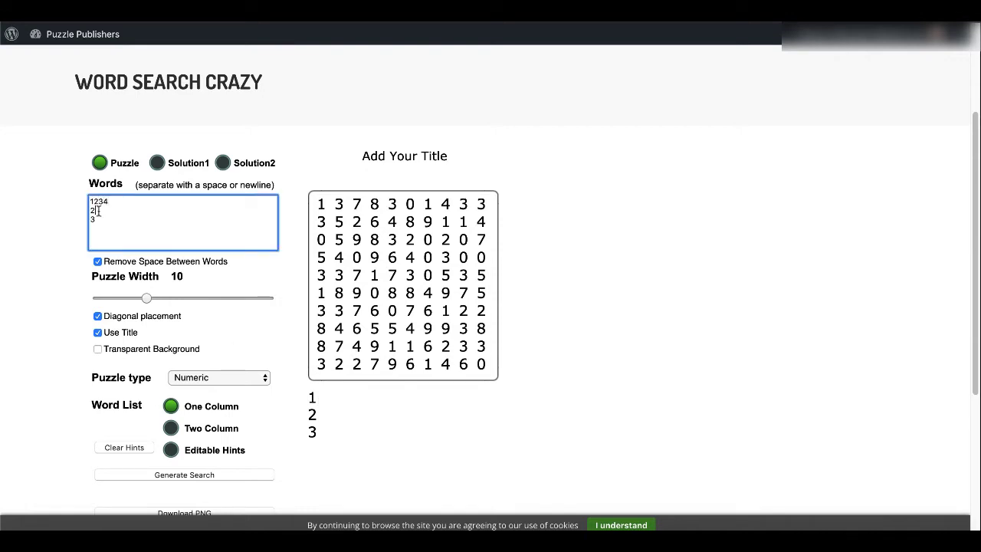
left_click(98, 210)
type("234")
left_click(101, 220)
type("334")
left_click(197, 475)
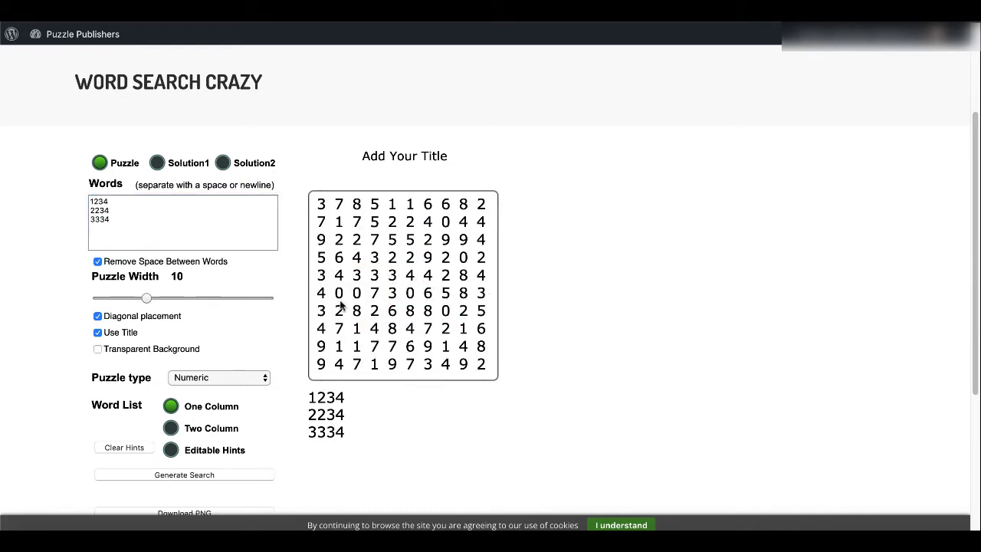
View the number search as Solution1 and Solution2, and return to the puzzle view
left_click(158, 163)
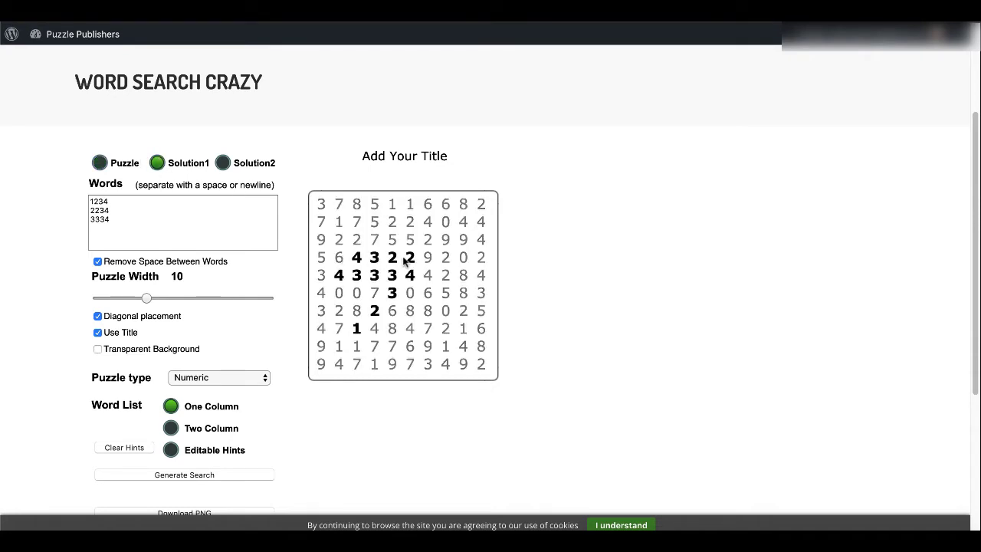
left_click(223, 163)
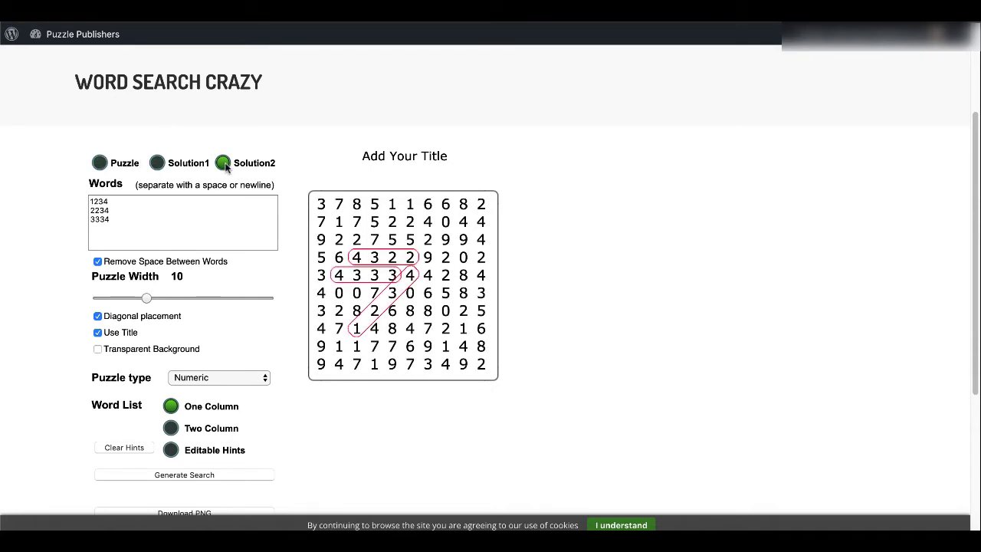
left_click(102, 162)
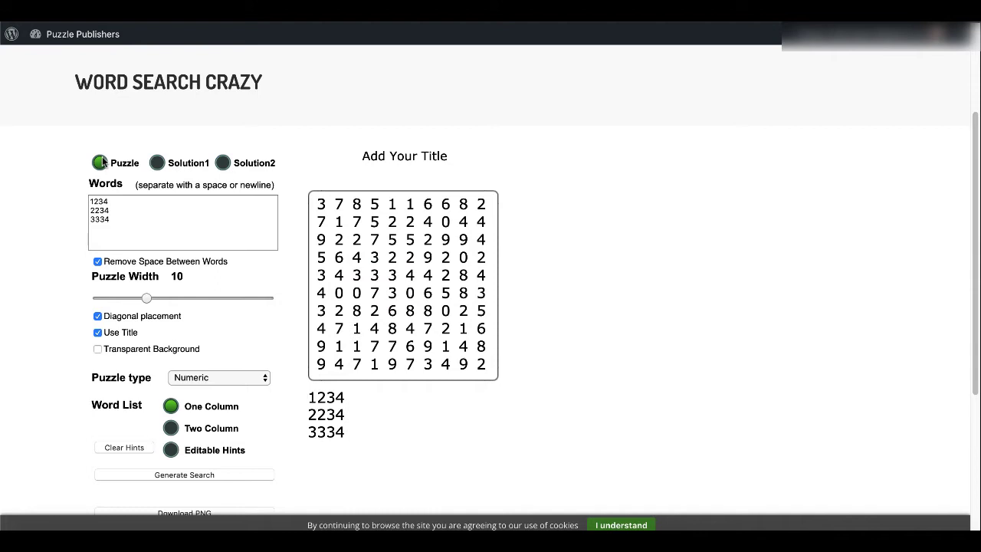
Set the word list to Editable Hints and replace the search entries with 12 and 10
left_click(172, 450)
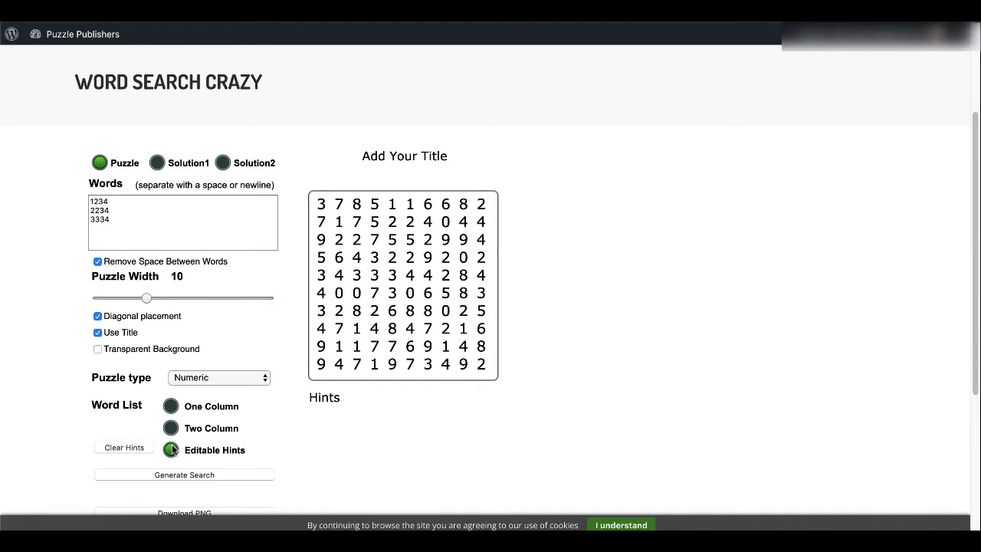
left_click_drag(121, 219, 87, 201)
type("12")
key("Return")
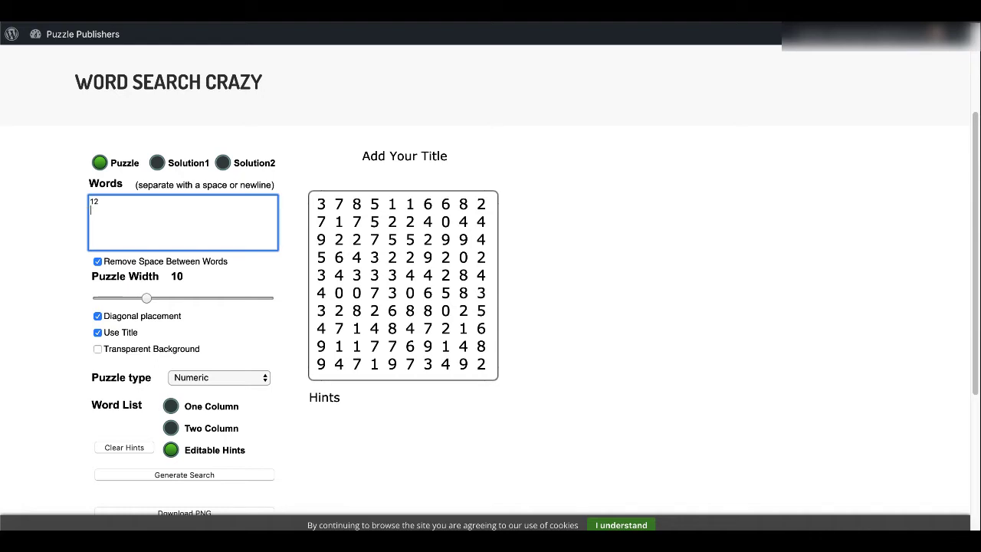
Replace the placeholder hint text below the grid with 6+6 and 5+5 on separate lines
double_click(331, 397)
type("6")
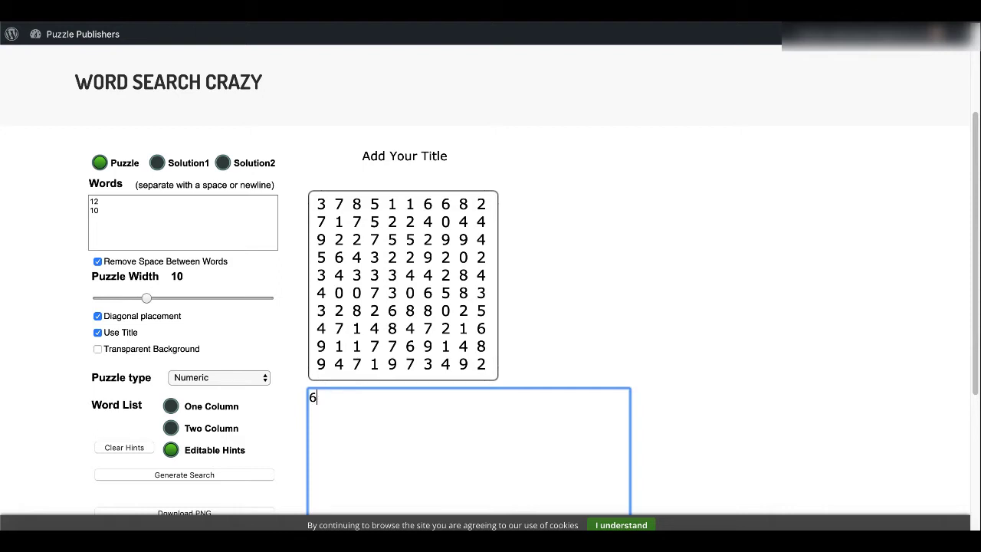
type("+6")
key("Return")
type("5+5")
Change the puzzle title to "Do The Math Find the Answer"
triple_click(419, 157)
type("Do T")
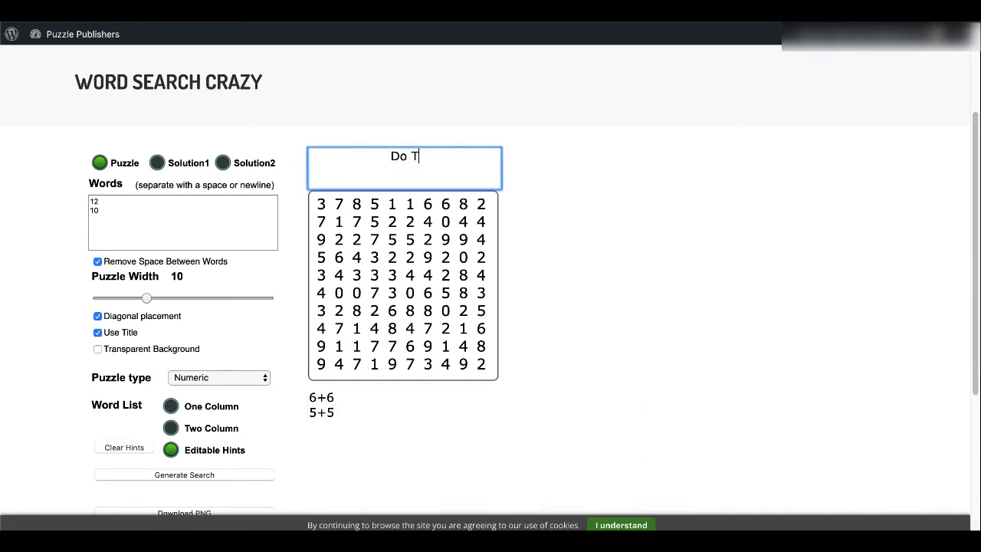
type("he Math Find teh A")
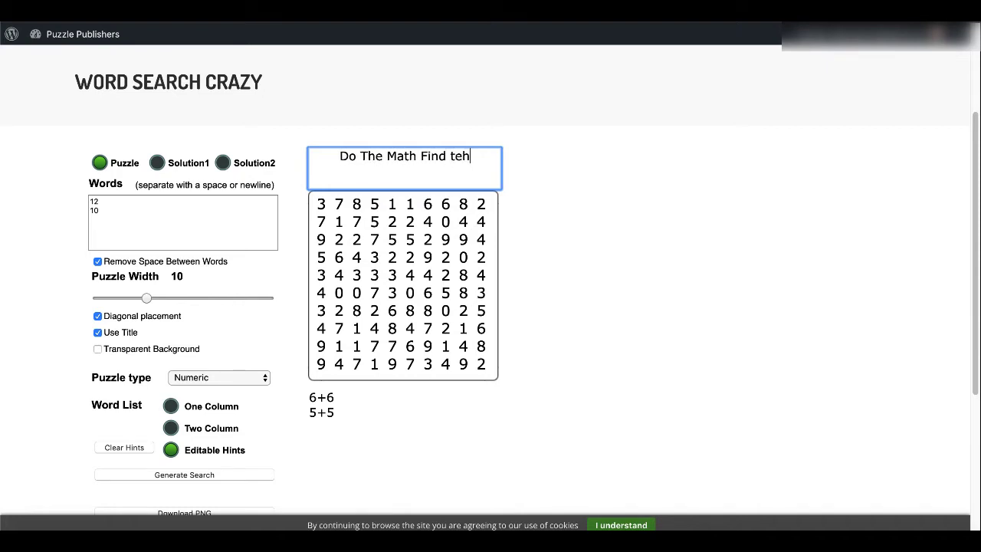
key("BackSpace")
key("BackSpace")
key("BackSpace")
type("h Answer")
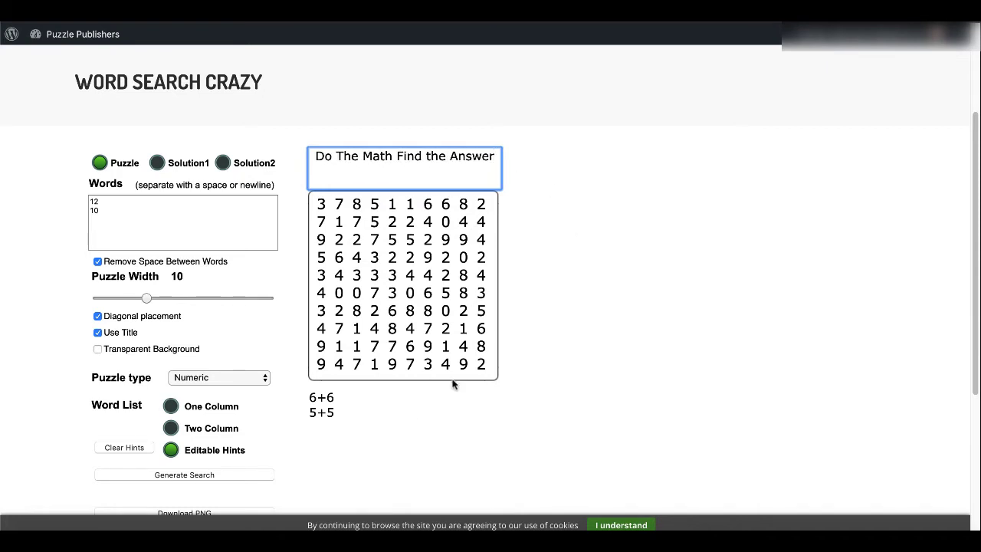
left_click(356, 396)
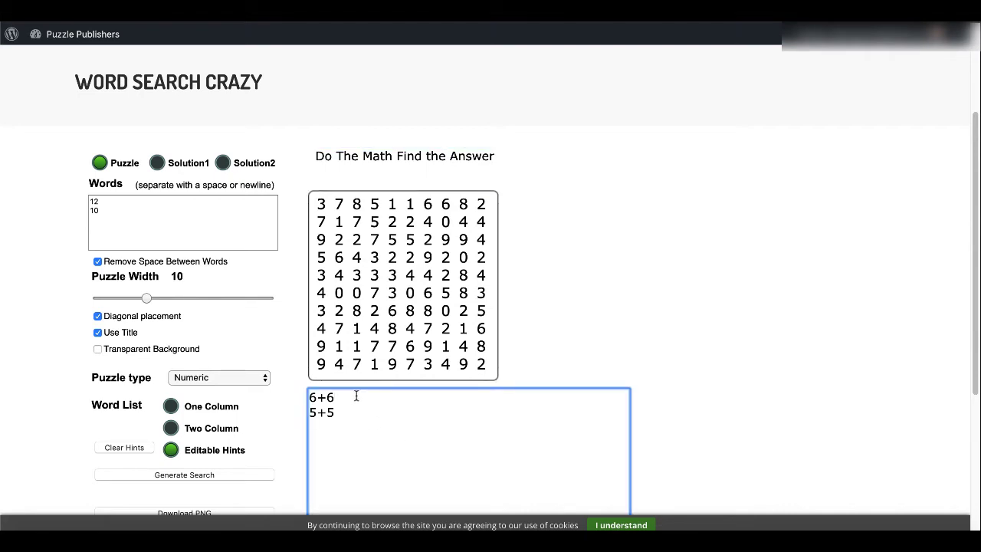
Regenerate the math number search, view it as Solution1 and Solution2, and return to the puzzle view
left_click(159, 164)
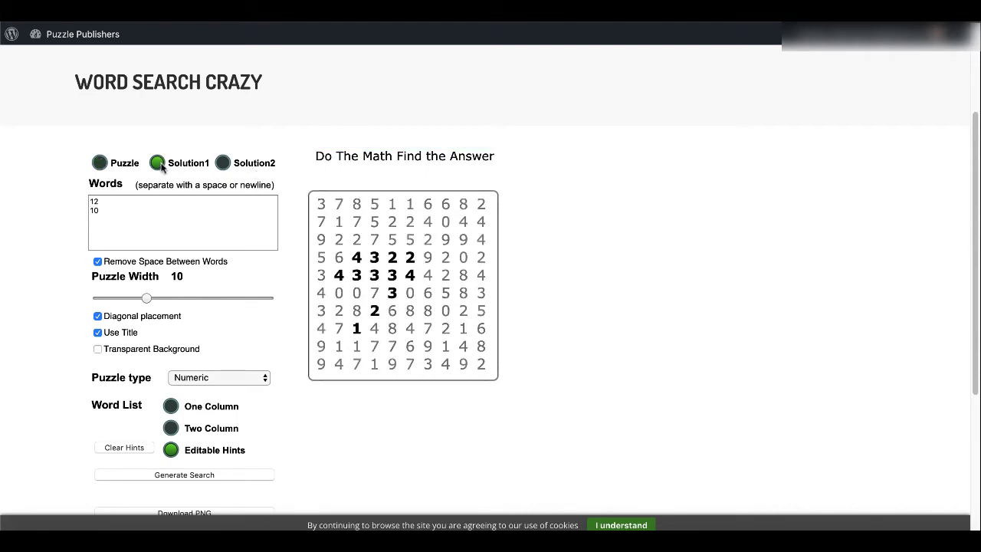
left_click(102, 163)
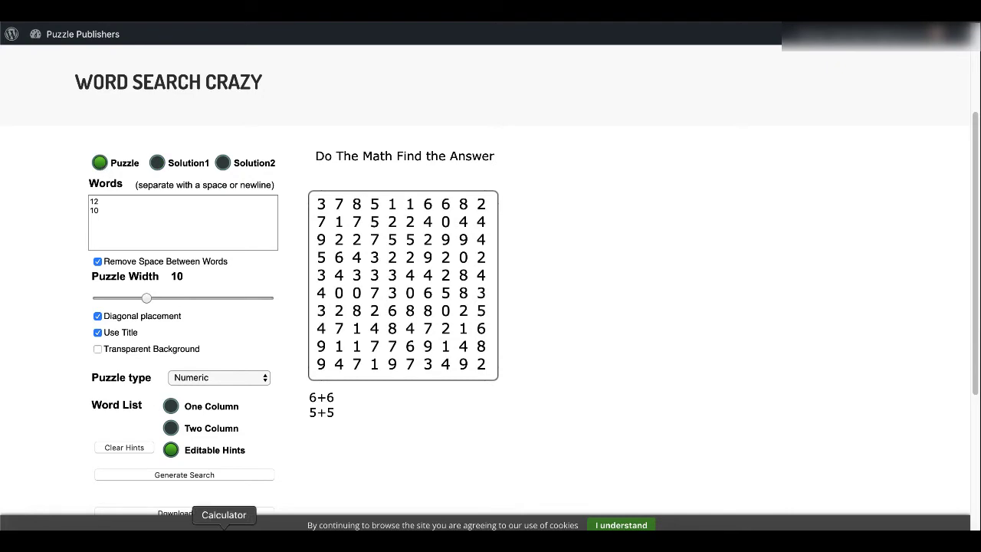
left_click(181, 476)
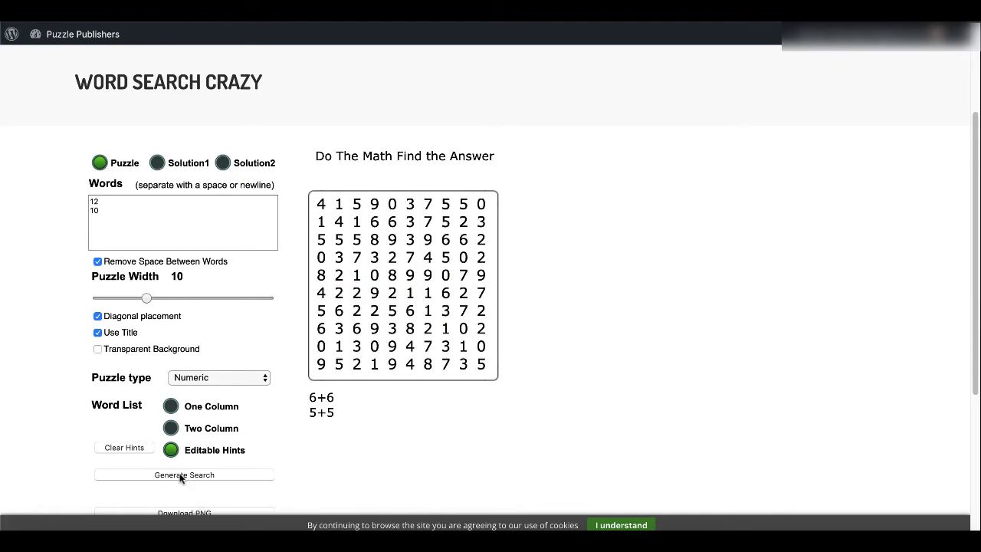
left_click(157, 162)
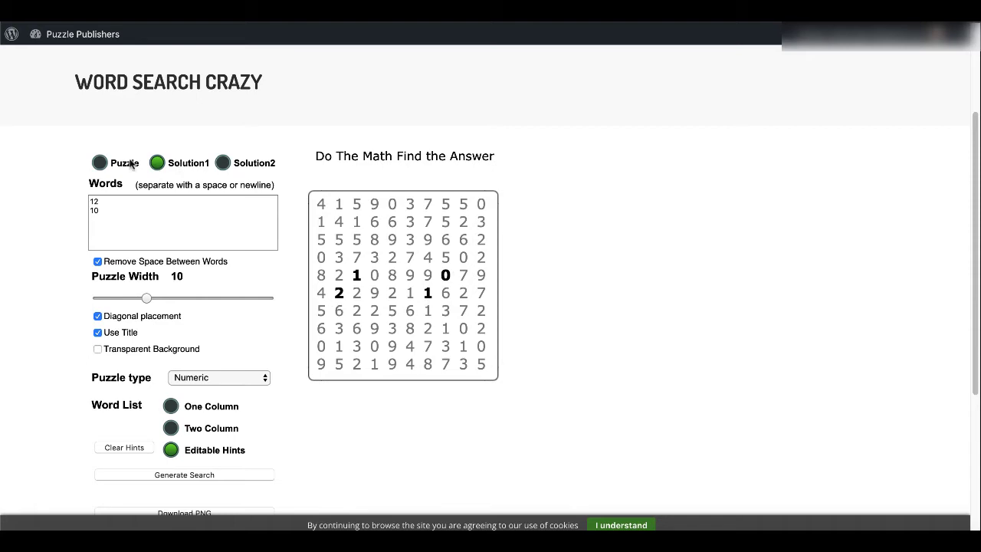
left_click(223, 162)
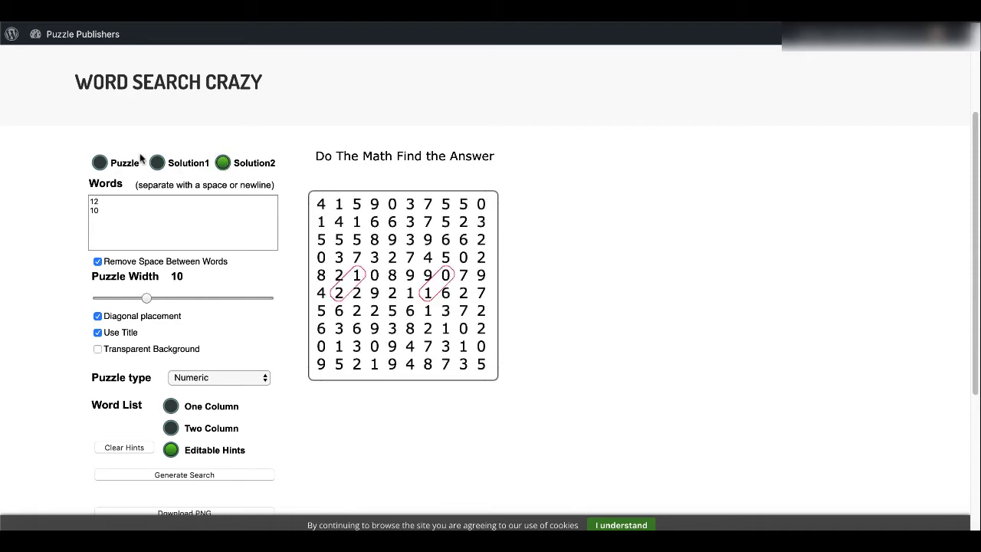
left_click(101, 162)
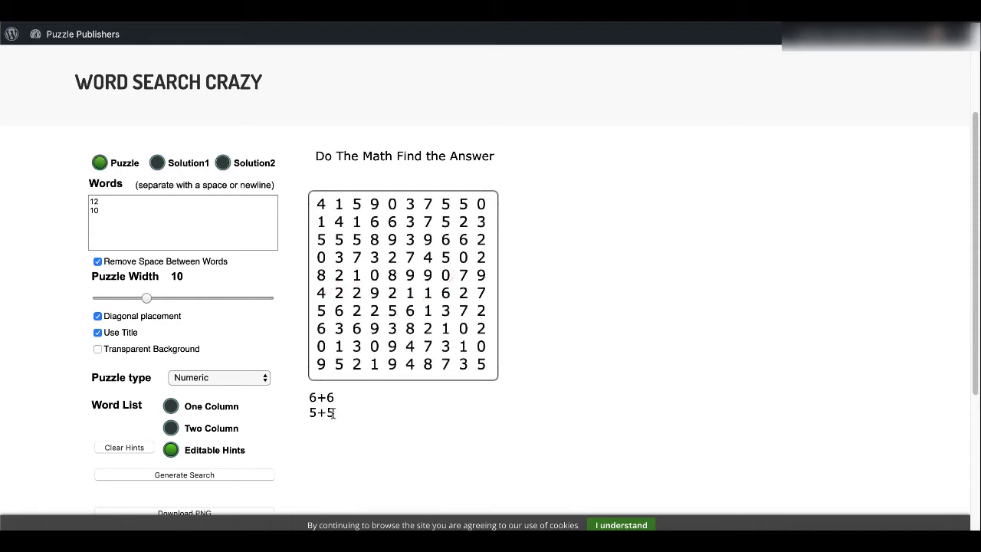
Download the puzzle as a PNG, open the downloaded image to inspect it, and close it again
scroll(304, 420, "down", 1)
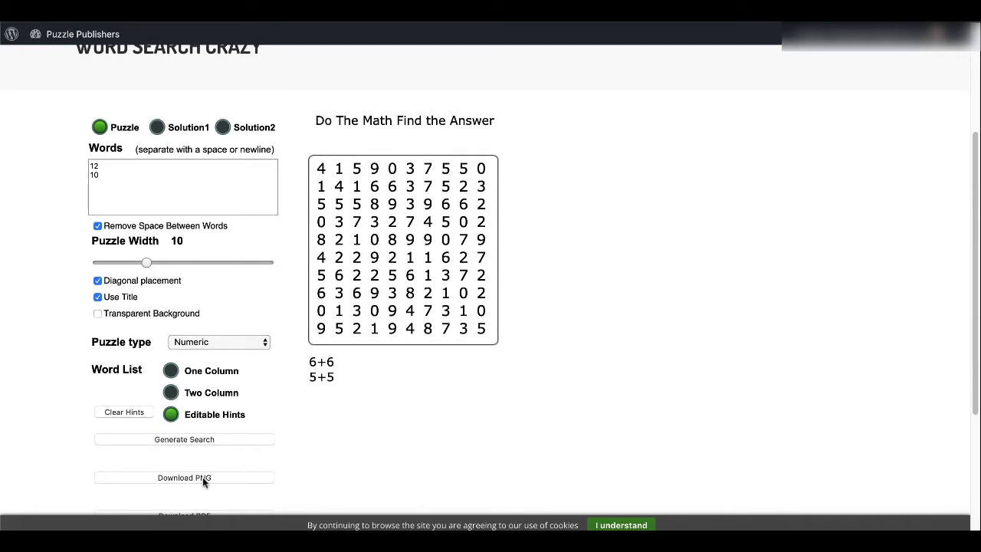
left_click(203, 479)
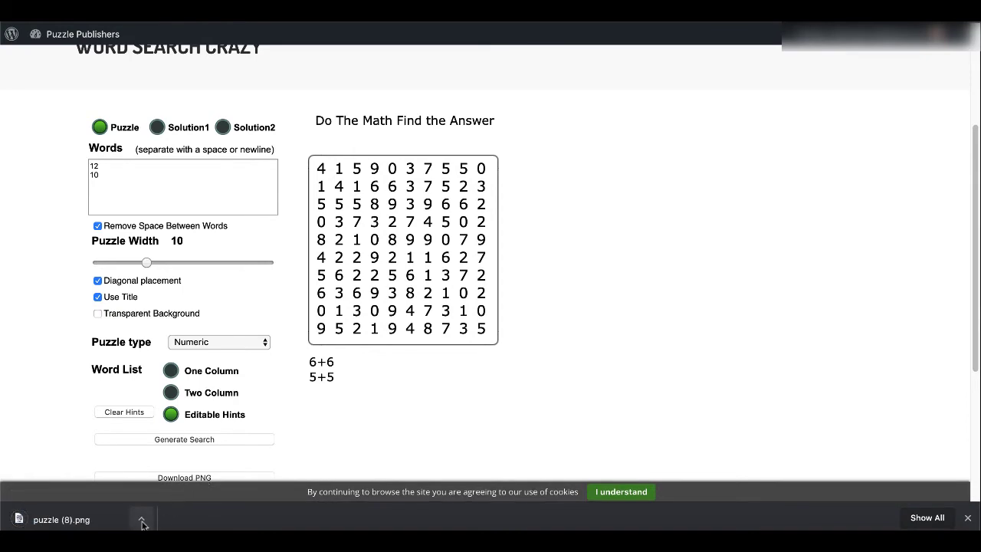
left_click(143, 524)
left_click(183, 467)
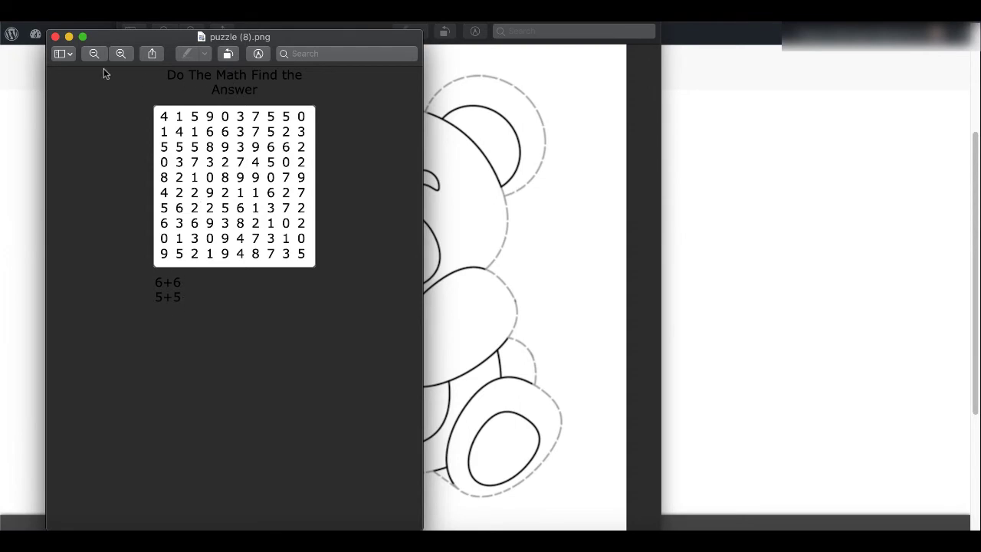
left_click(55, 37)
left_click(724, 247)
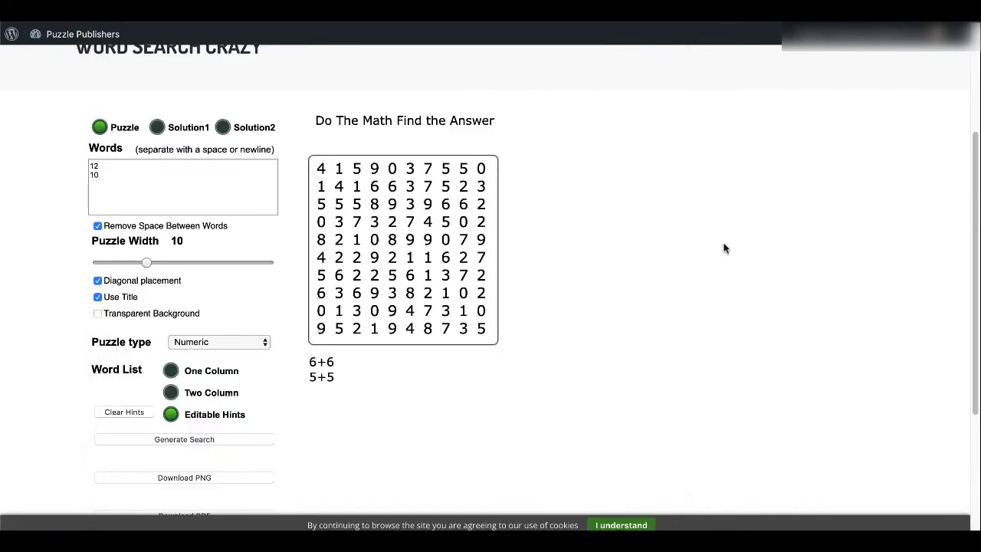
scroll(724, 248, "up", 2)
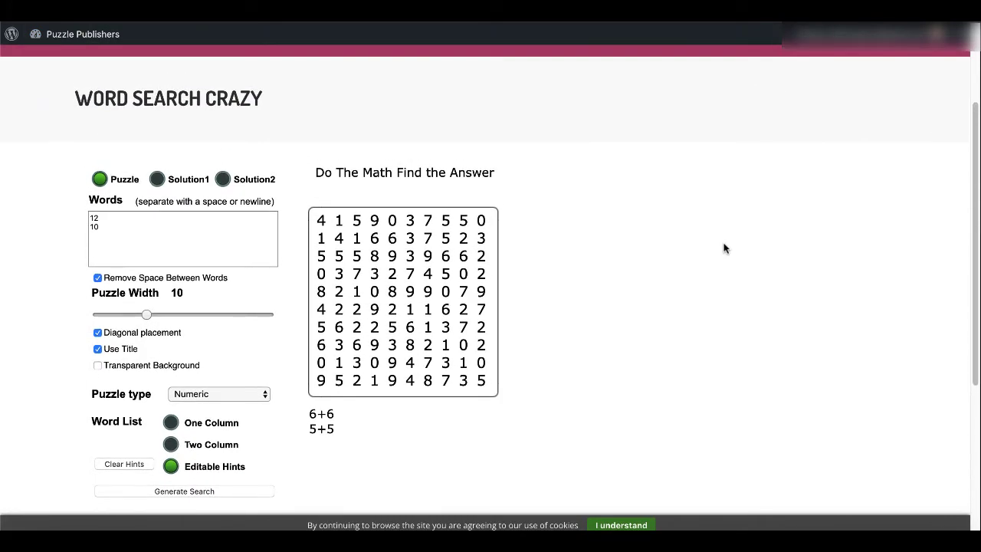
Open the Dot to Dot Crazy tool from the software collection and bring its image and dot settings into view
scroll(724, 247, "down", 1)
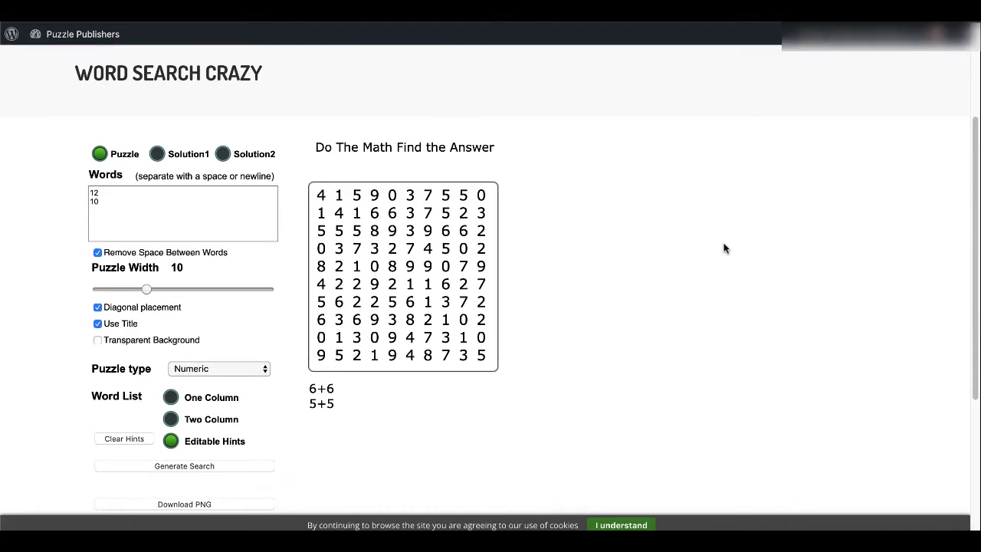
scroll(724, 247, "up", 3)
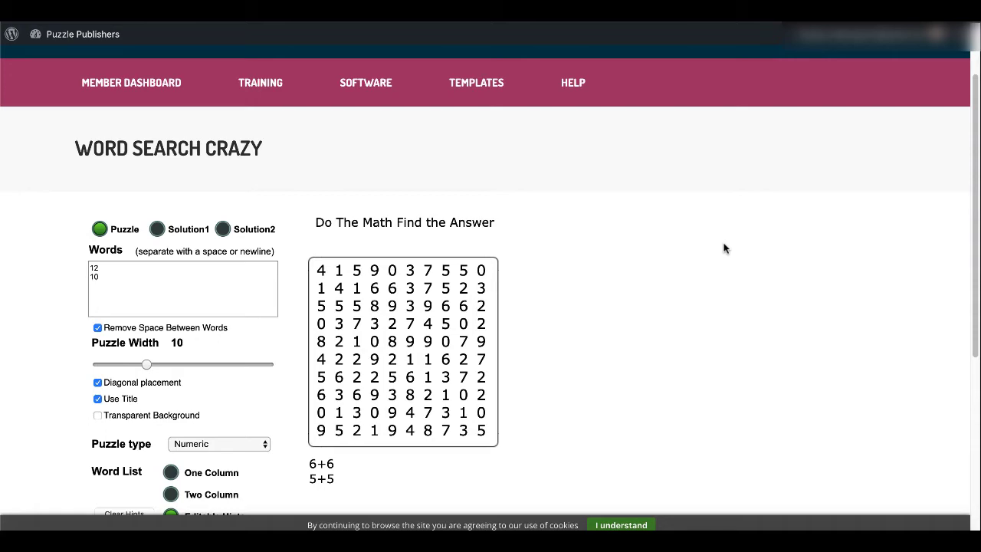
left_click(365, 82)
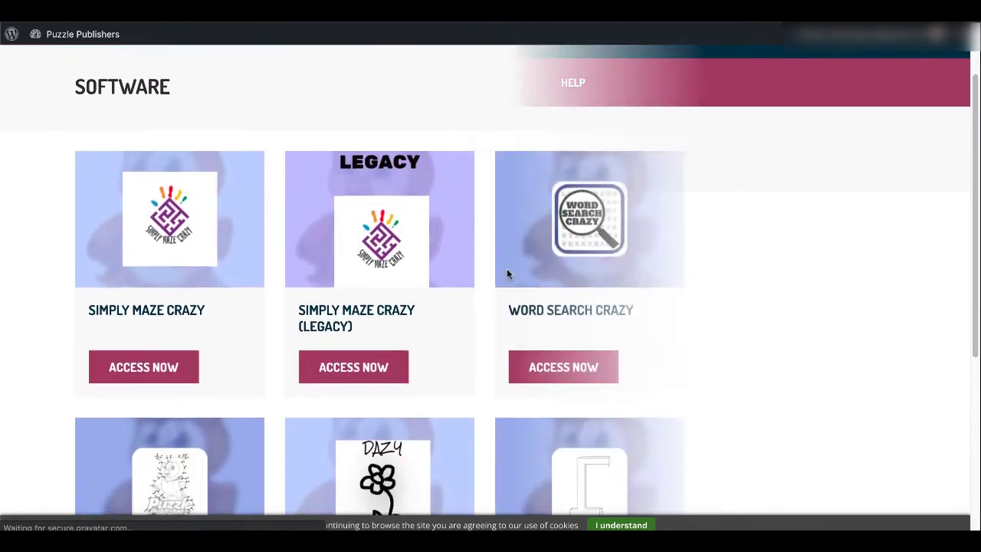
scroll(507, 268, "down", 3)
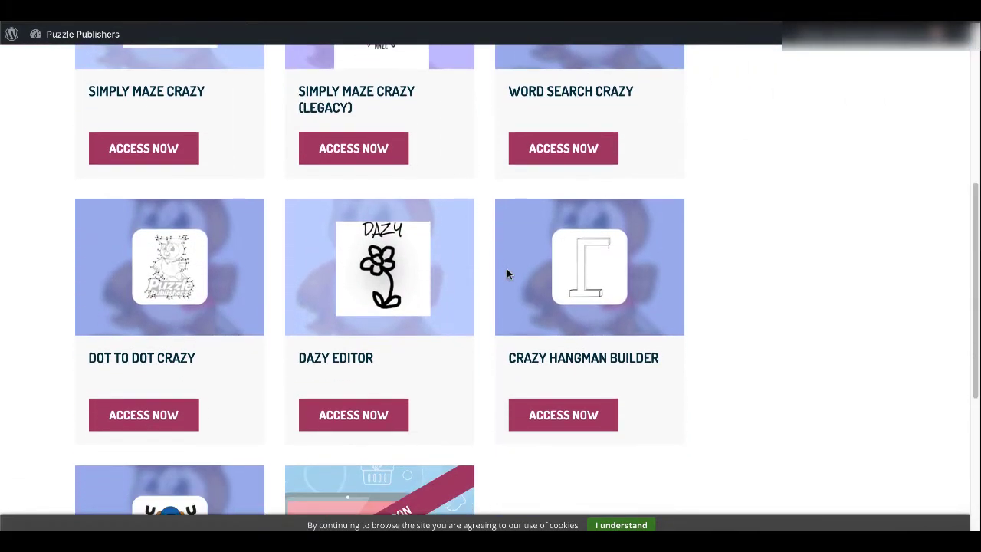
left_click(132, 426)
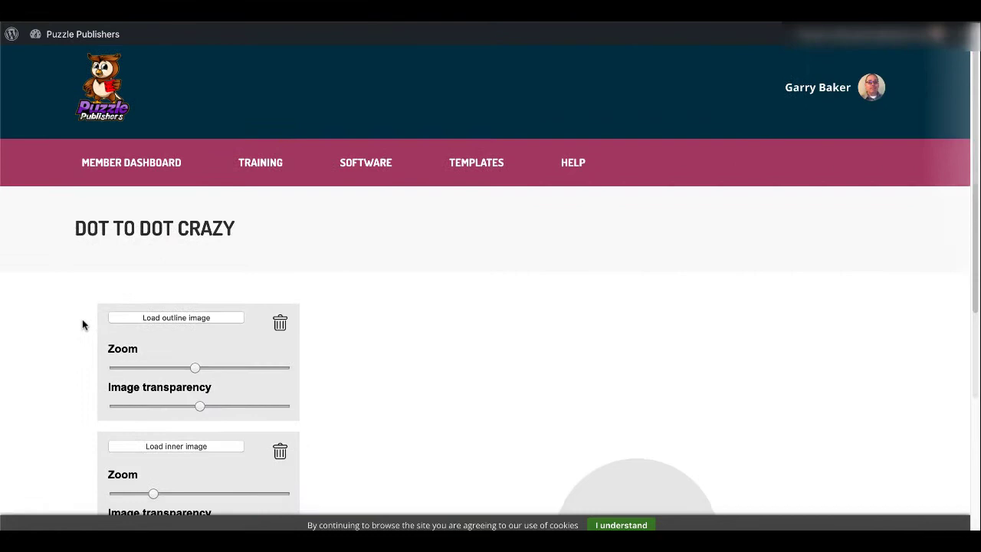
scroll(83, 325, "down", 3)
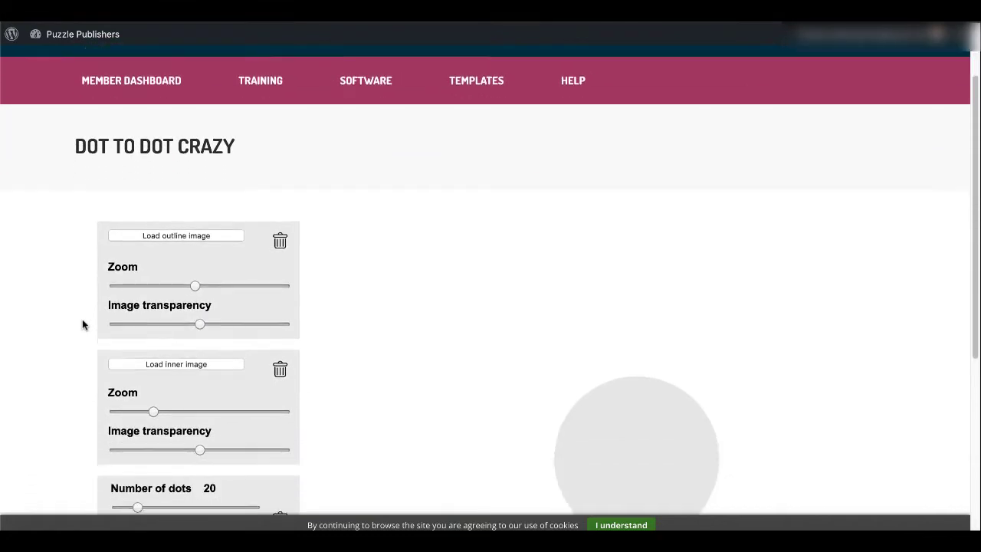
scroll(83, 325, "down", 1)
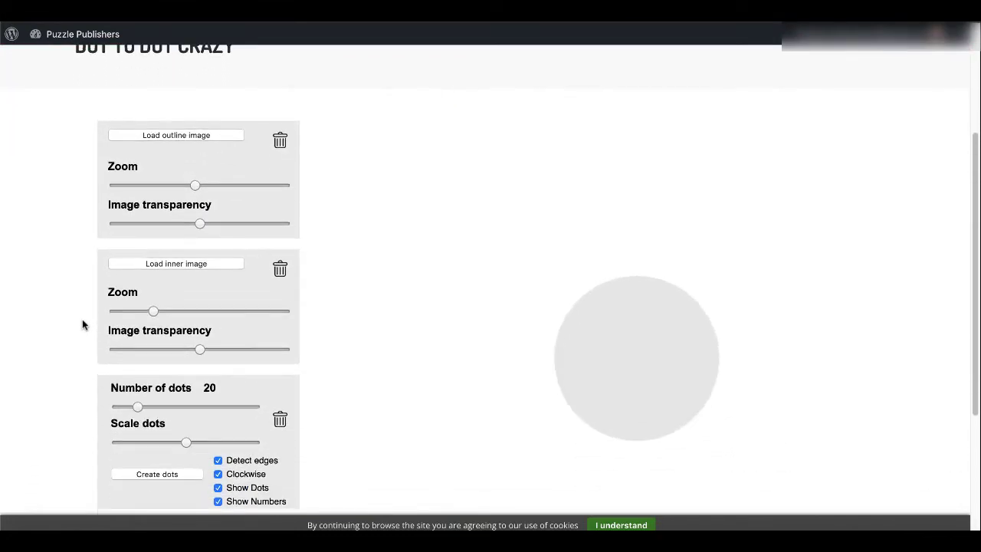
scroll(82, 325, "down", 1)
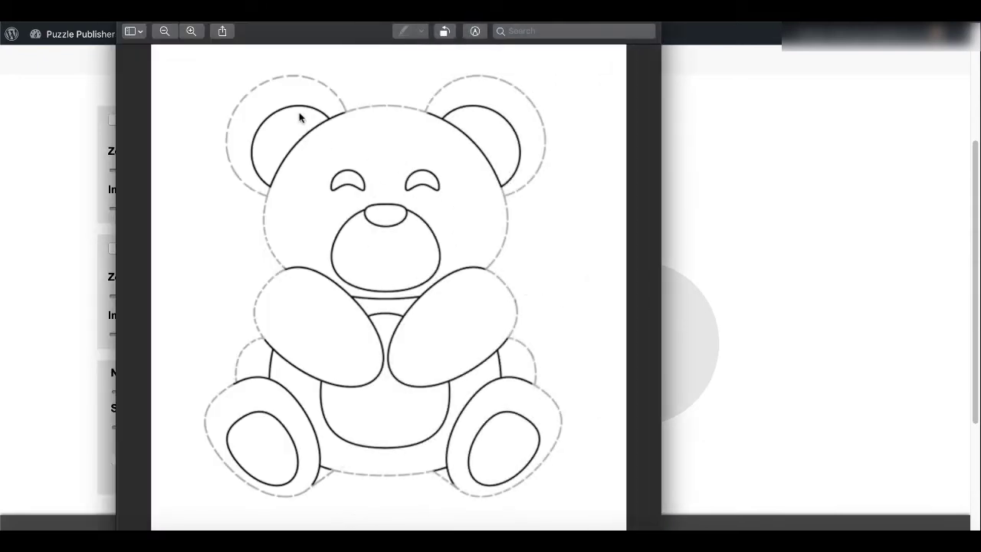
Examine the bear line art and the giraffe and elephant sample pages in the dot-to-dot document, and return to Dot to Dot Crazy
left_click_drag(255, 21, 467, 21)
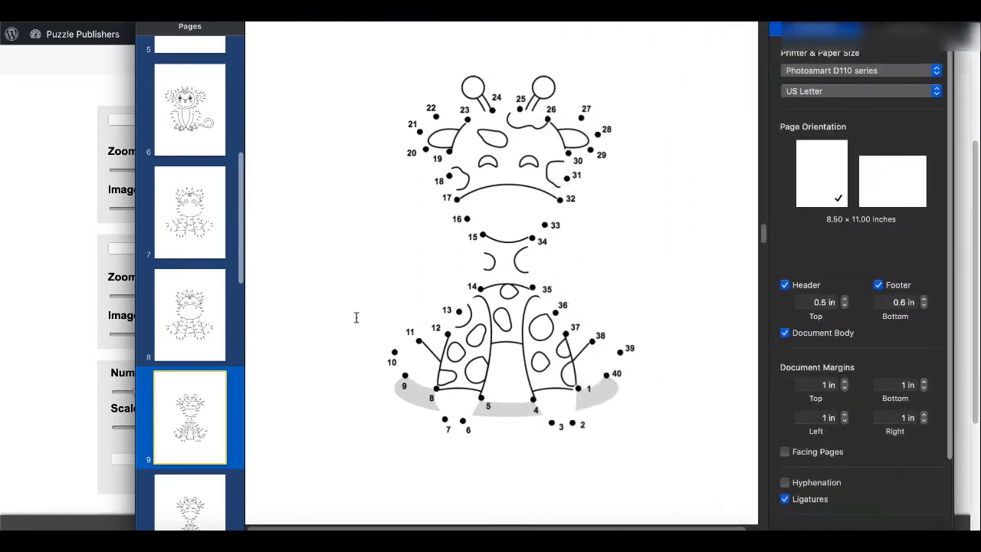
scroll(356, 317, "down", 5)
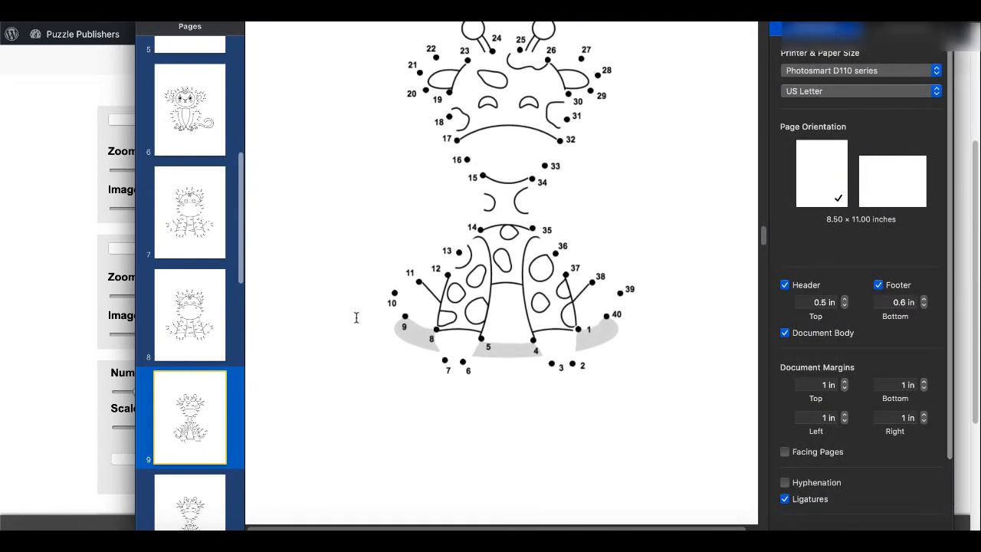
scroll(356, 318, "down", 11)
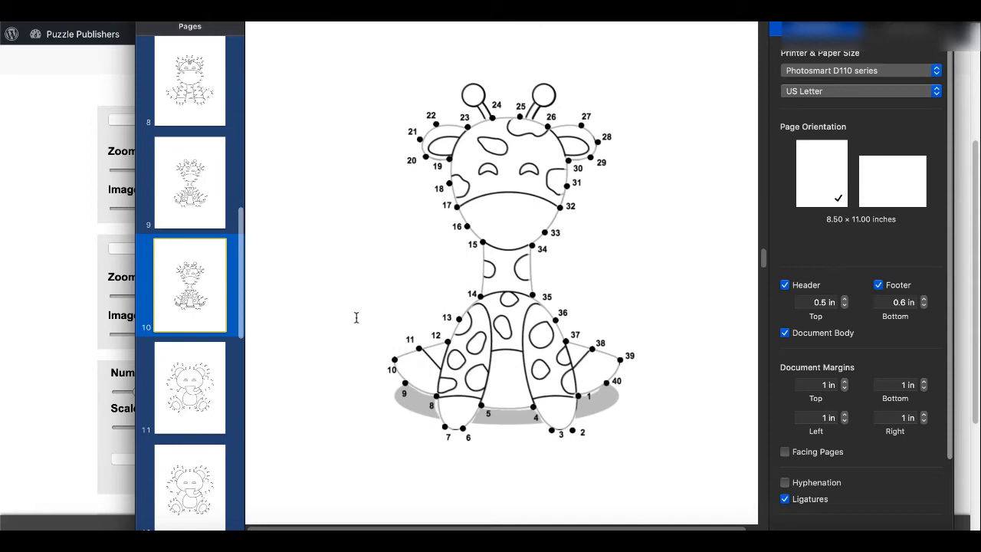
scroll(356, 317, "down", 4)
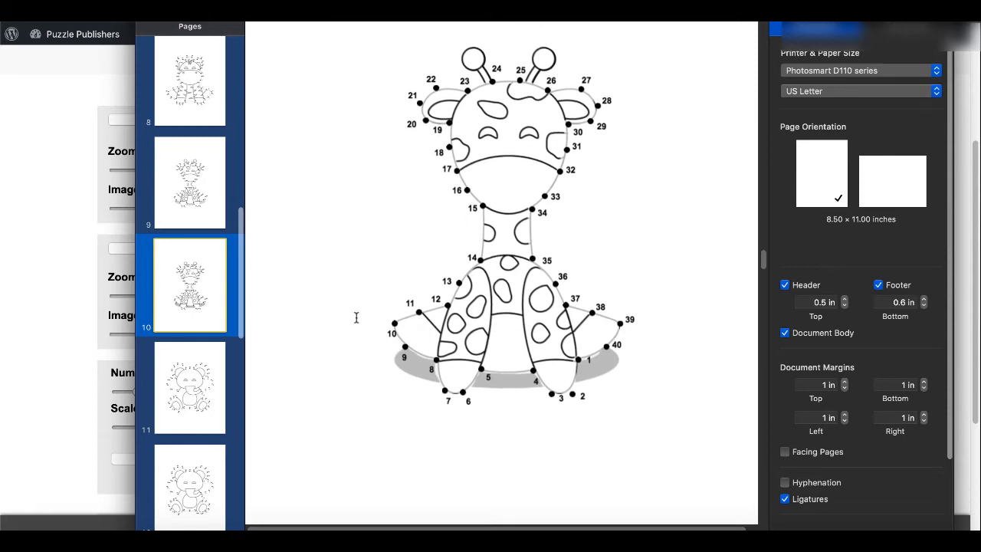
scroll(356, 317, "down", 7)
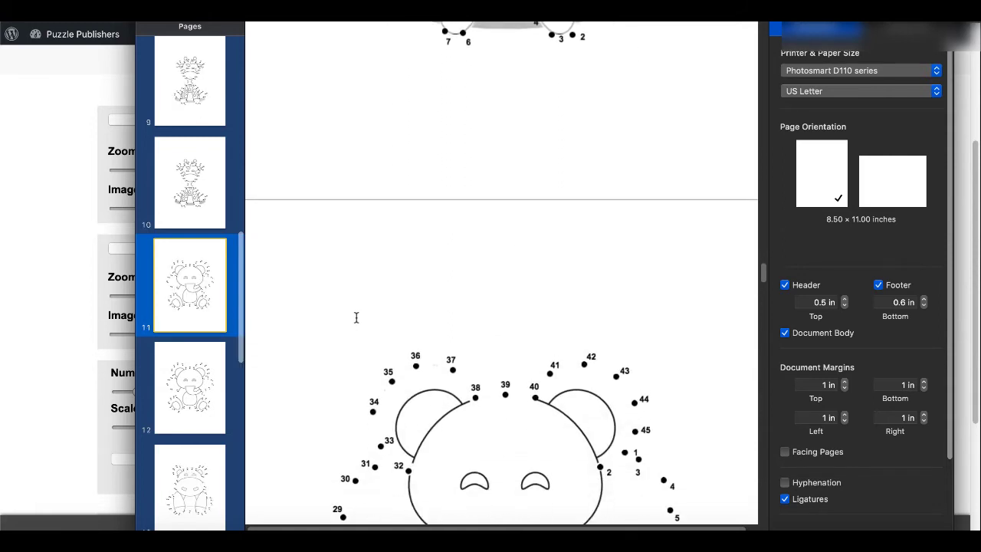
scroll(355, 317, "down", 4)
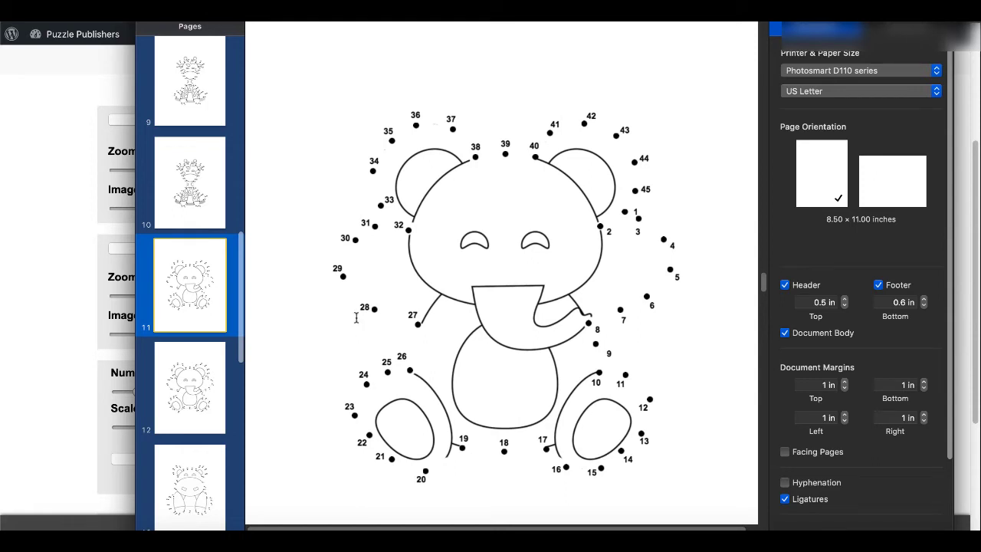
left_click(77, 296)
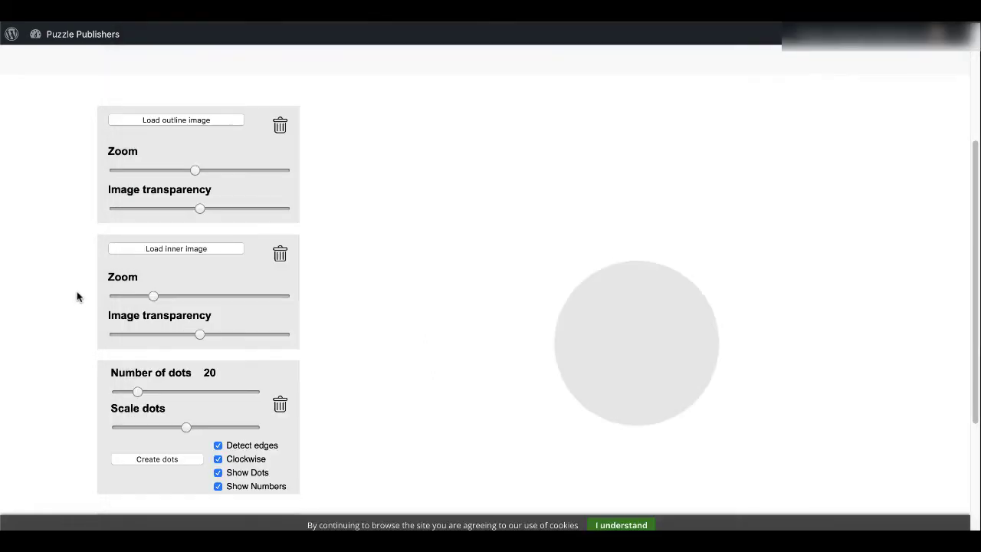
Search the files for "pig", load PIG.png as the outline image, and raise its image transparency setting to the maximum
scroll(380, 291, "up", 3)
scroll(381, 292, "down", 2)
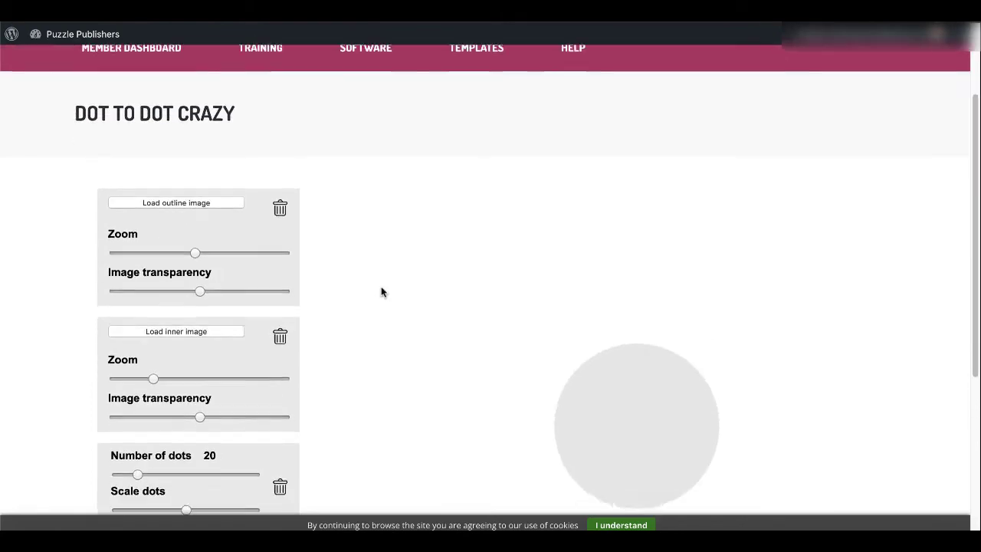
scroll(381, 292, "down", 1)
scroll(381, 291, "up", 1)
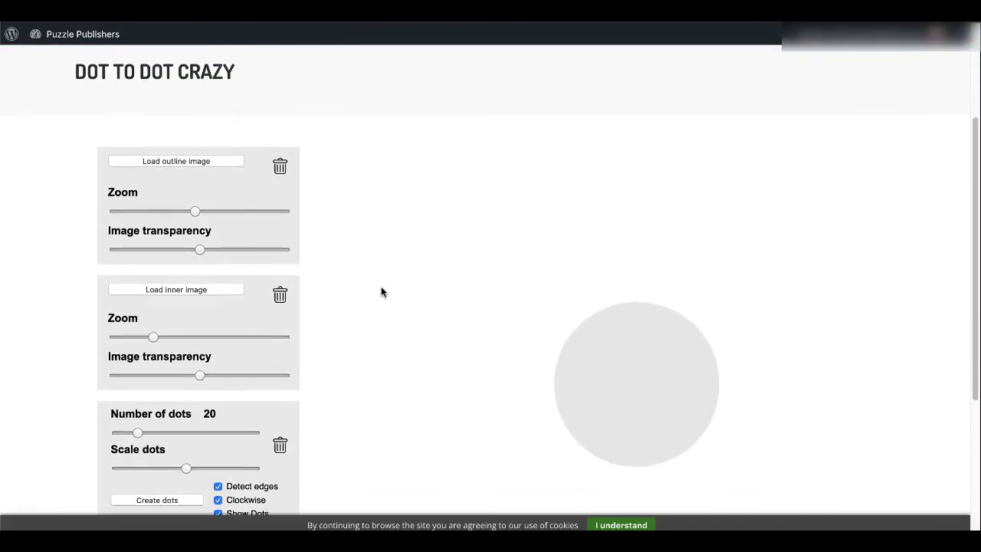
scroll(381, 291, "down", 1)
scroll(381, 291, "down", 1)
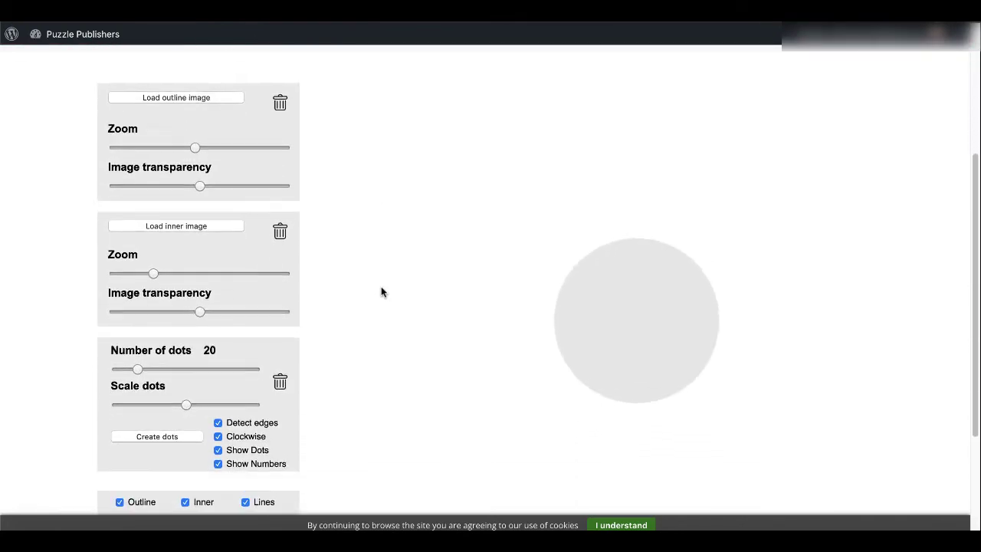
left_click(179, 100)
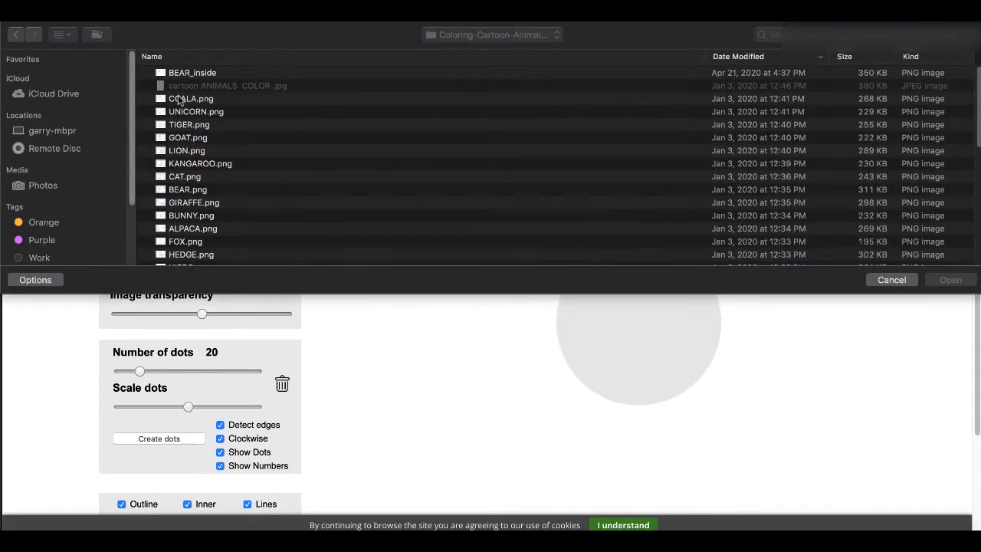
type("ping")
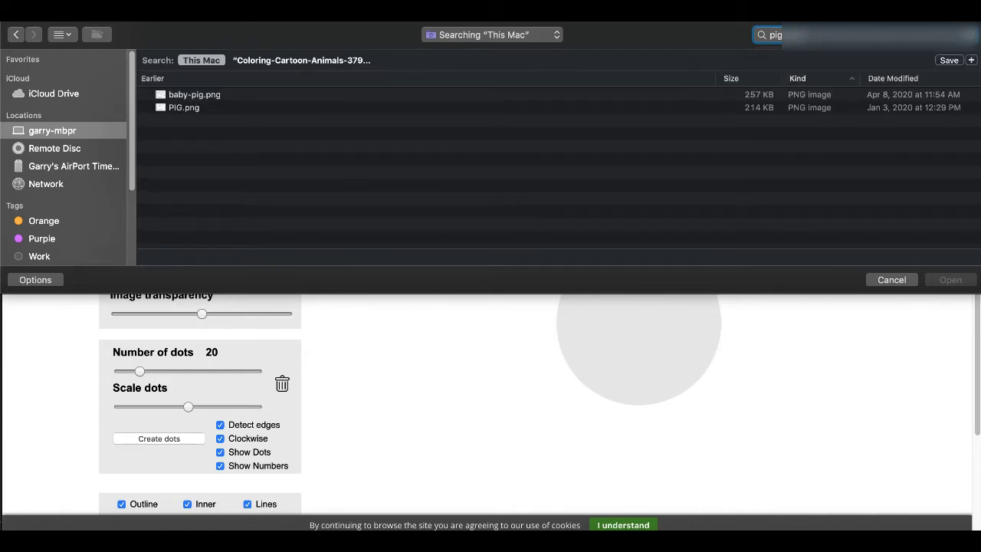
left_click(208, 109)
double_click(208, 108)
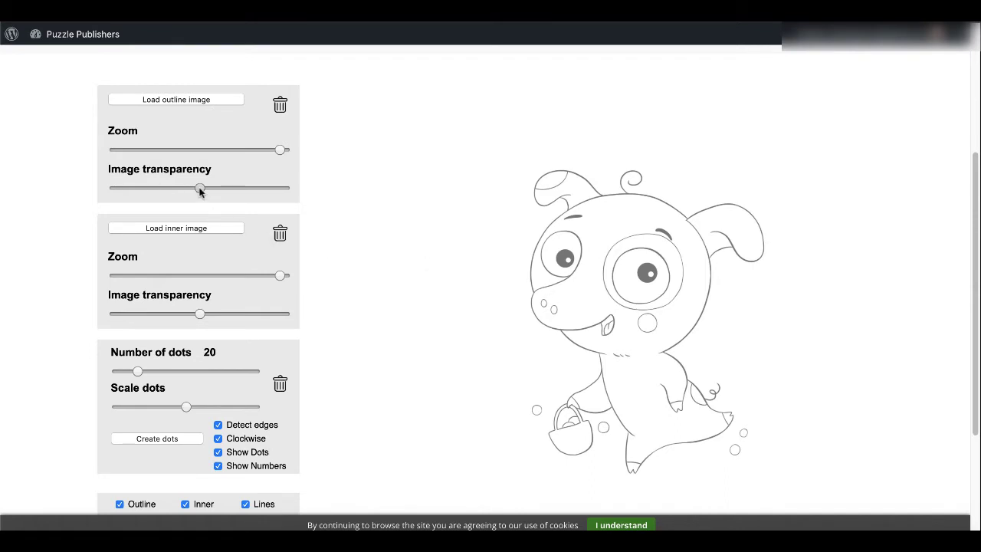
mouse_move(199, 189)
left_mouse_down()
mouse_move(119, 189)
mouse_move(291, 200)
left_mouse_up()
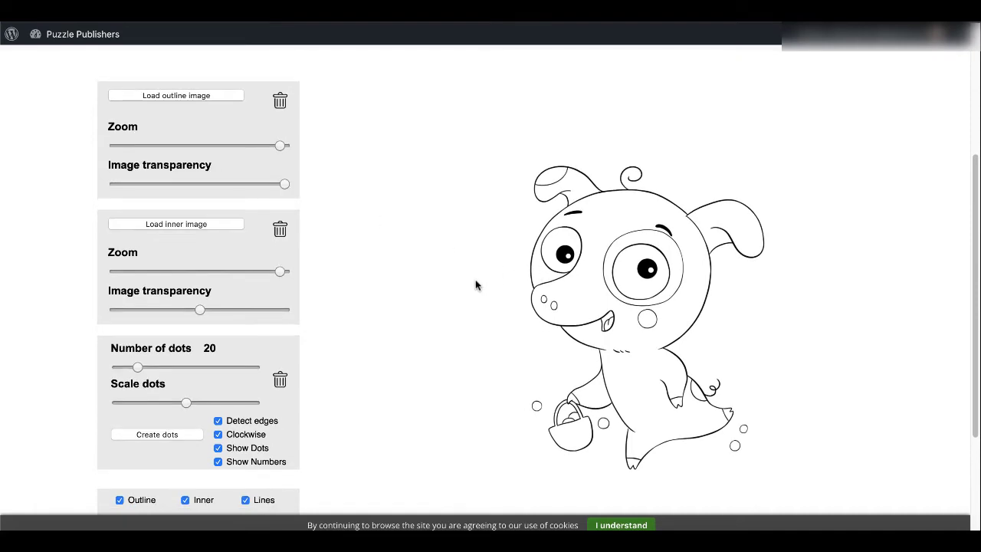
Set the number of dots to 40 and create the dots around the pig's outline
scroll(476, 285, "down", 1)
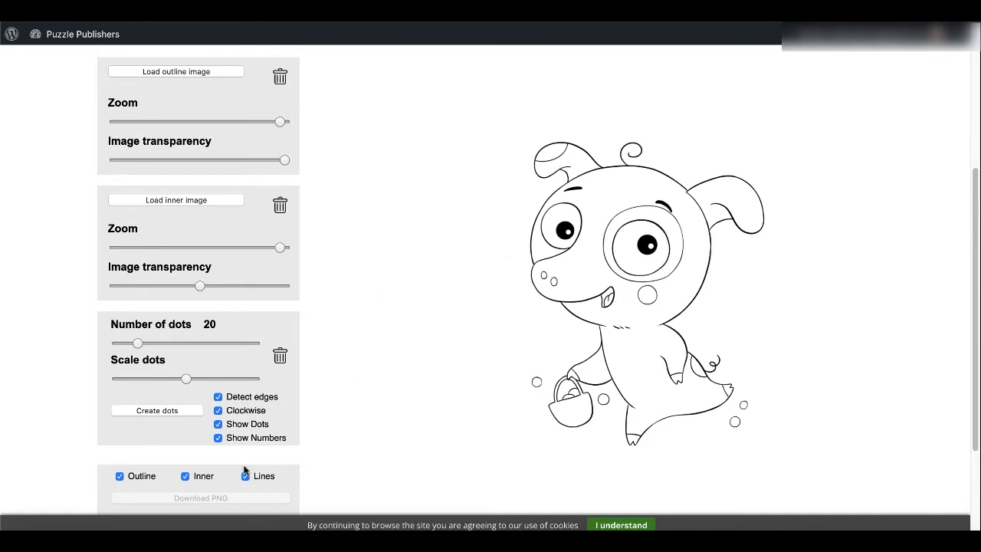
left_click(184, 344)
left_click_drag(184, 343, 167, 344)
left_click(171, 411)
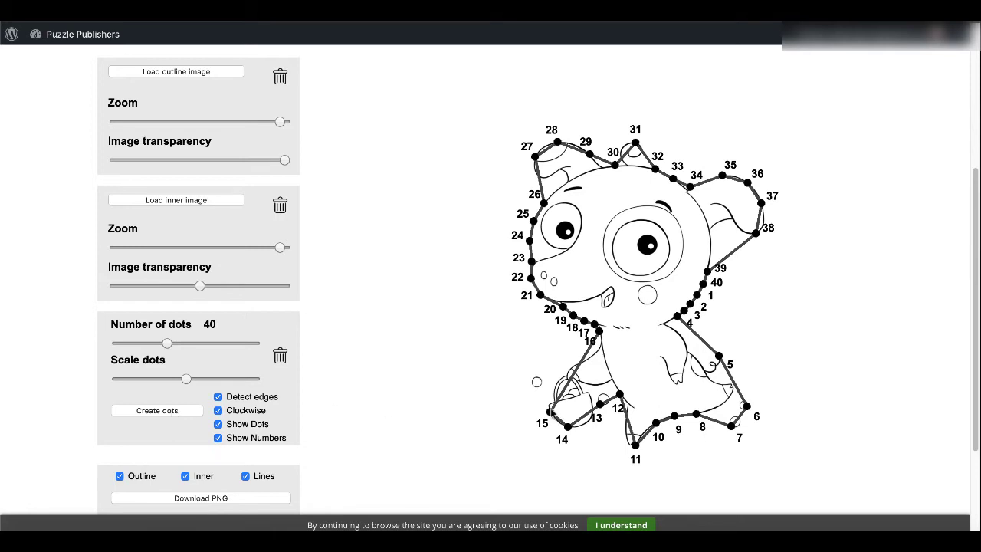
Move dots 15 and 14 off the basket onto the pig's arm, and fit dots 29 to 31 to the ear and head outline
left_click_drag(550, 411, 576, 367)
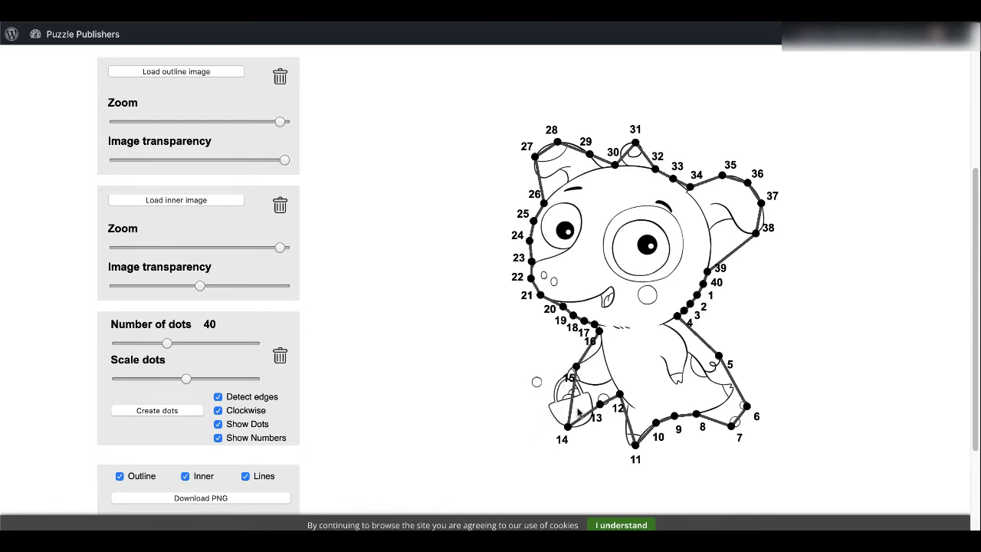
left_click_drag(567, 427, 595, 386)
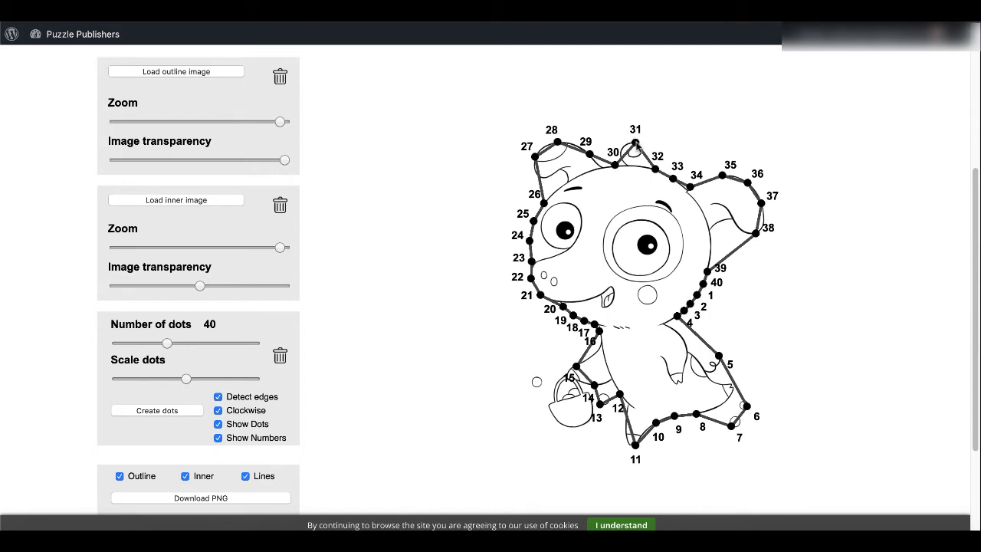
left_click_drag(636, 144, 589, 136)
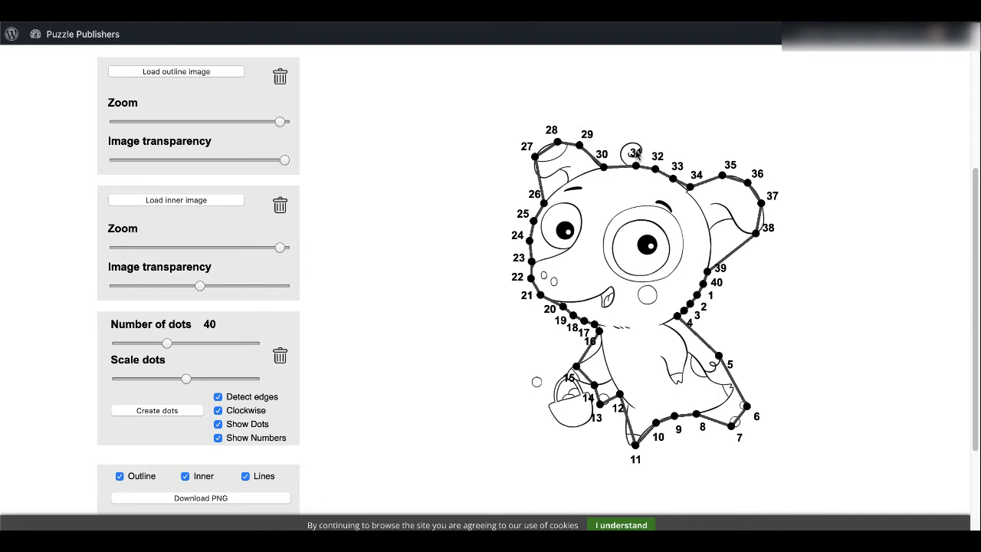
left_click_drag(633, 152, 634, 181)
Move dots 39 and 40 onto the head below the large ear, and dots 5 and 6 onto the pig's neck and back
left_click_drag(707, 271, 711, 240)
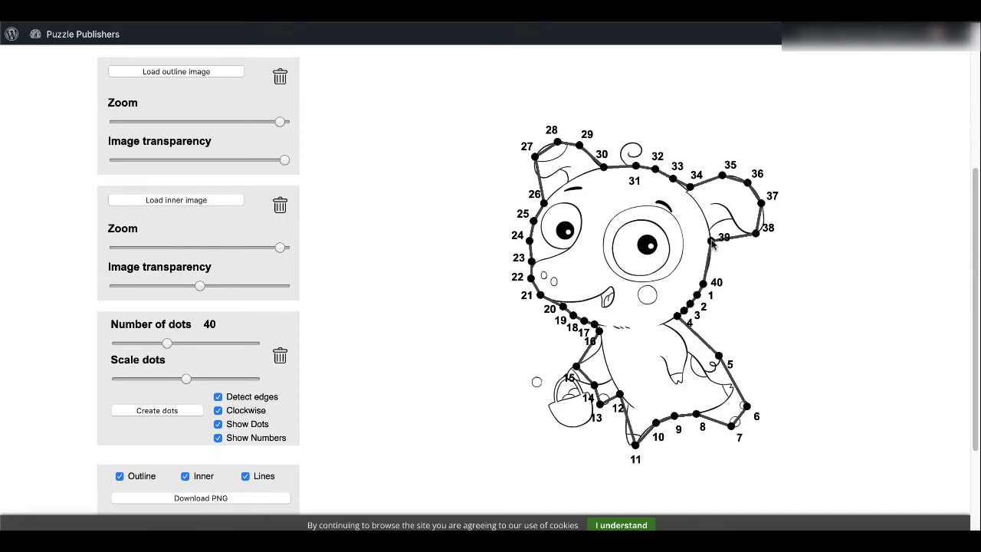
left_click_drag(705, 284, 711, 265)
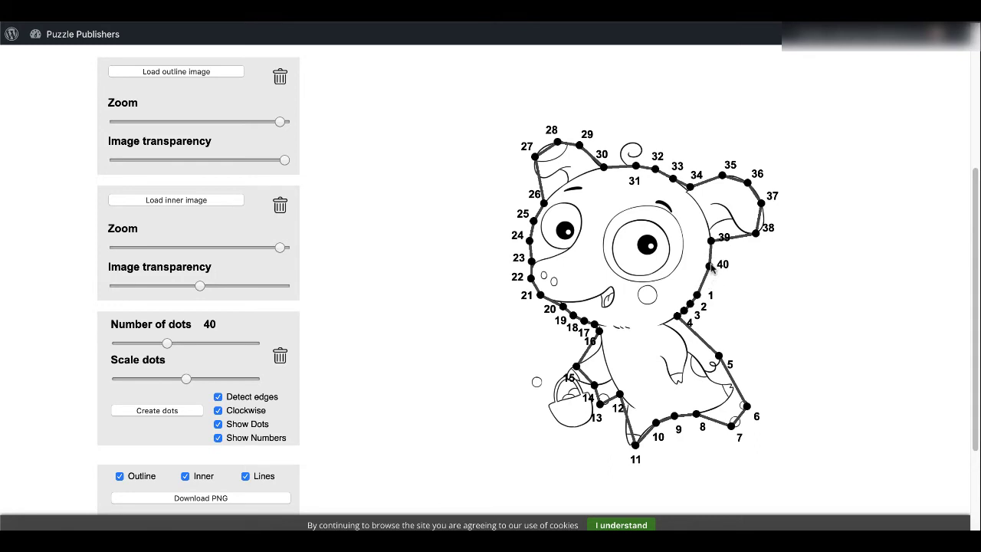
left_click_drag(719, 356, 666, 325)
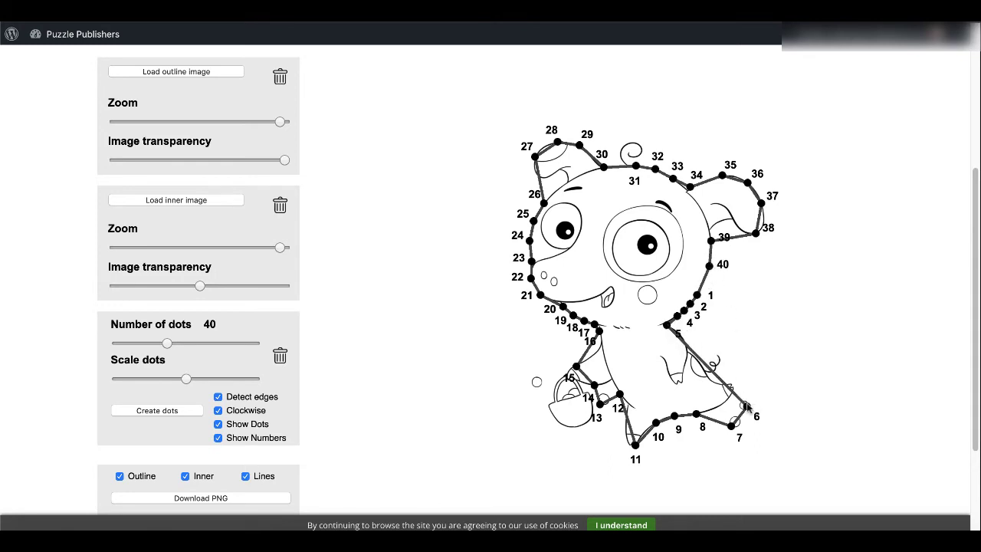
left_click_drag(747, 406, 713, 381)
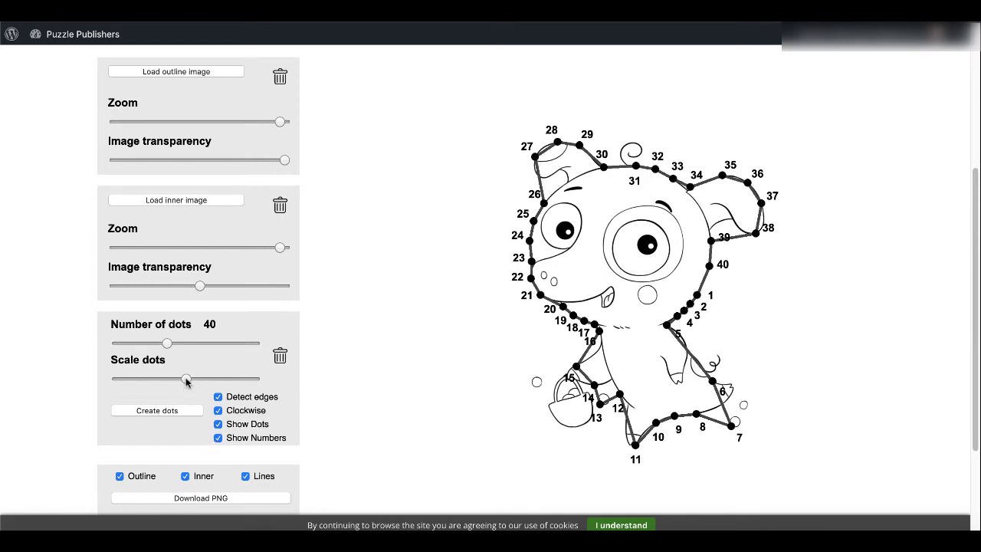
Raise the dot scale slightly, and hide the dot numbers briefly before showing them again
mouse_move(186, 381)
left_mouse_down()
mouse_move(258, 377)
mouse_move(97, 383)
mouse_move(193, 386)
left_mouse_up()
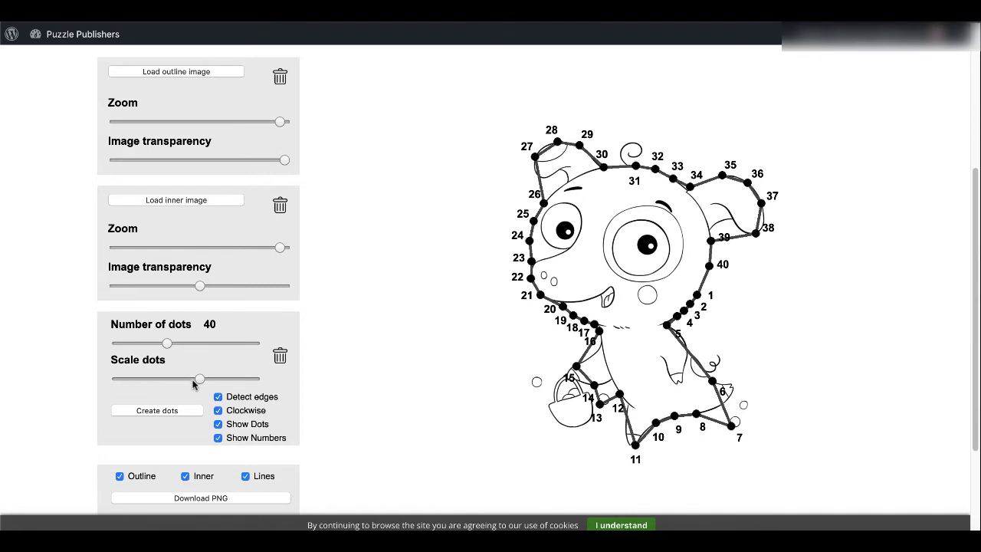
left_click(219, 438)
left_click(219, 438)
Preview the puzzle with the connecting lines and the outline image hidden, and show both again
left_click(245, 477)
left_click(246, 477)
left_click(120, 476)
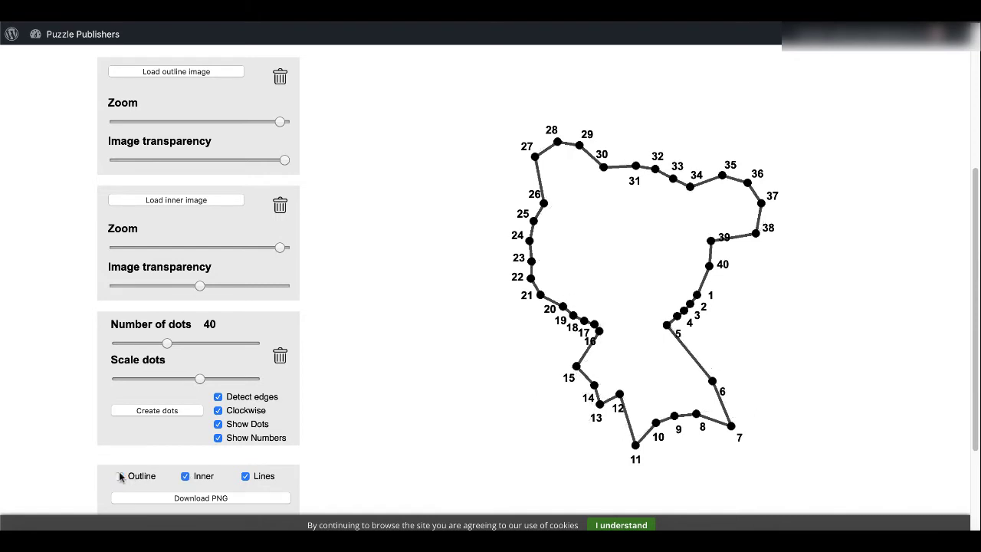
left_click(245, 476)
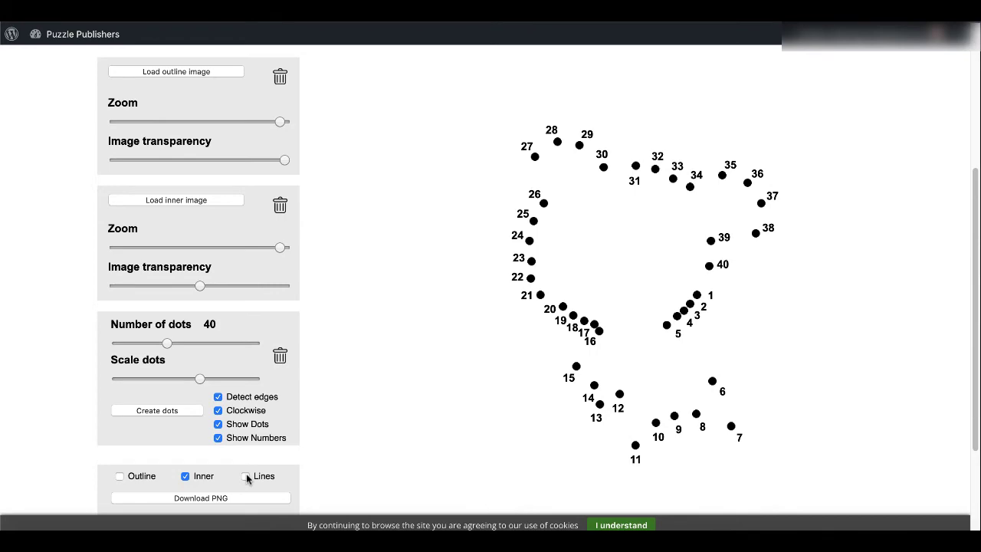
left_click(245, 477)
left_click(121, 476)
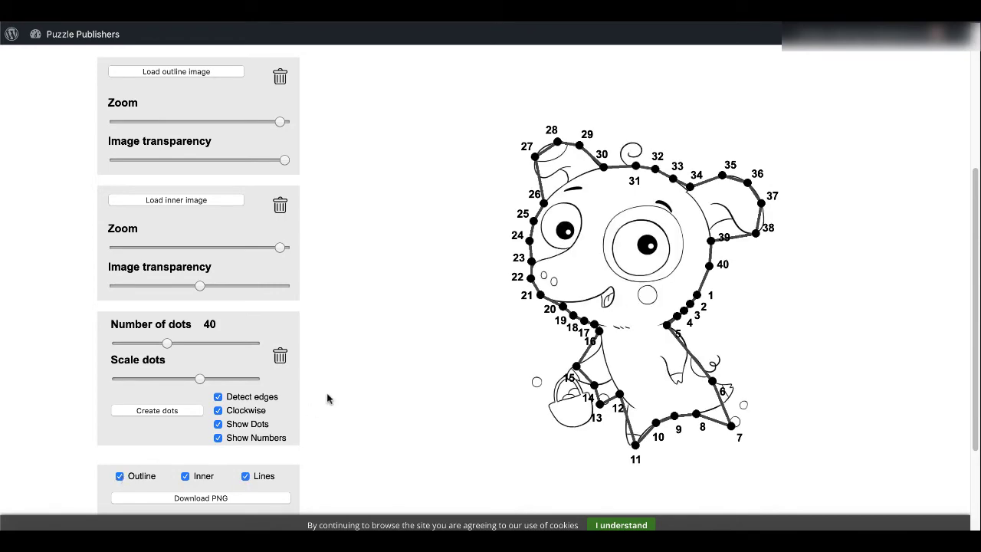
Open the Dazy Editor from the software list
scroll(357, 384, "up", 2)
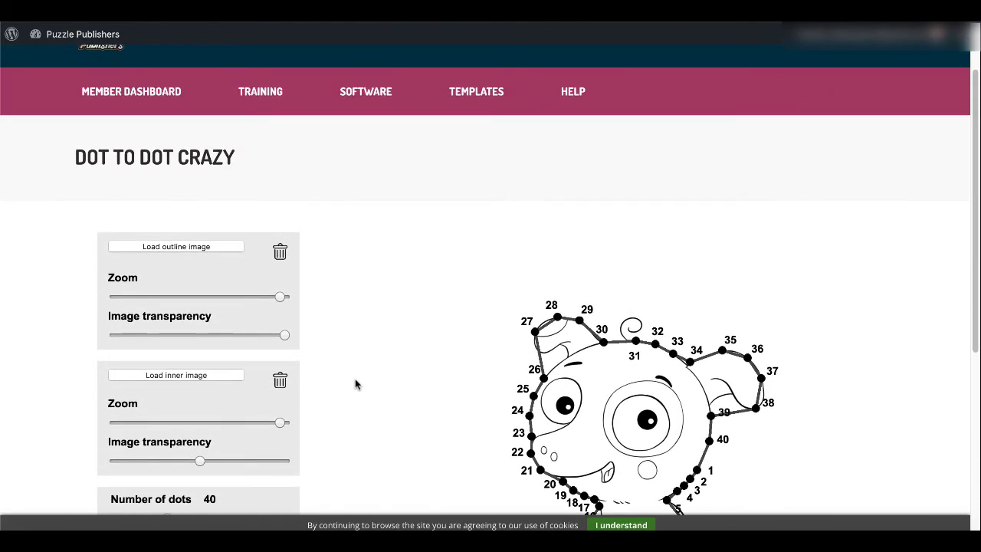
left_click(370, 96)
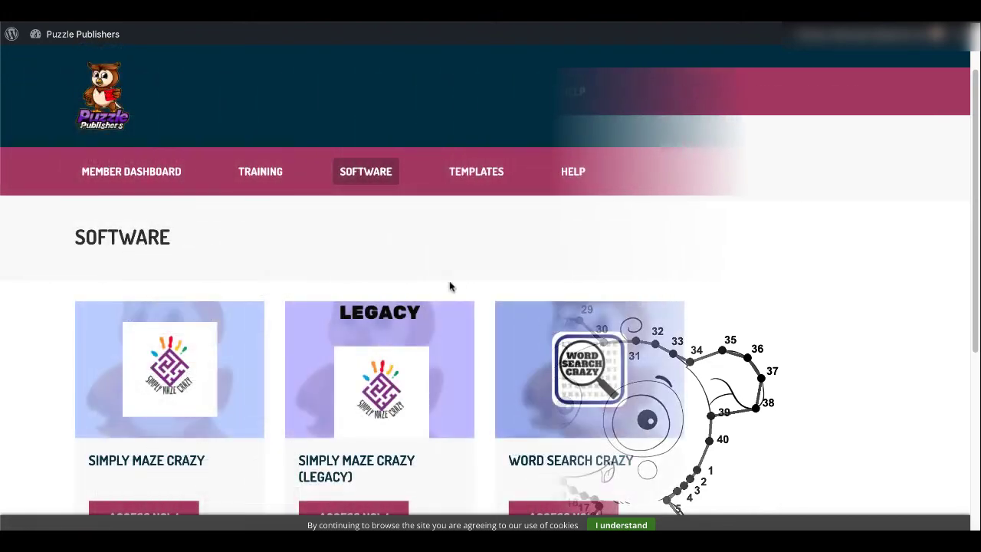
scroll(450, 284, "down", 5)
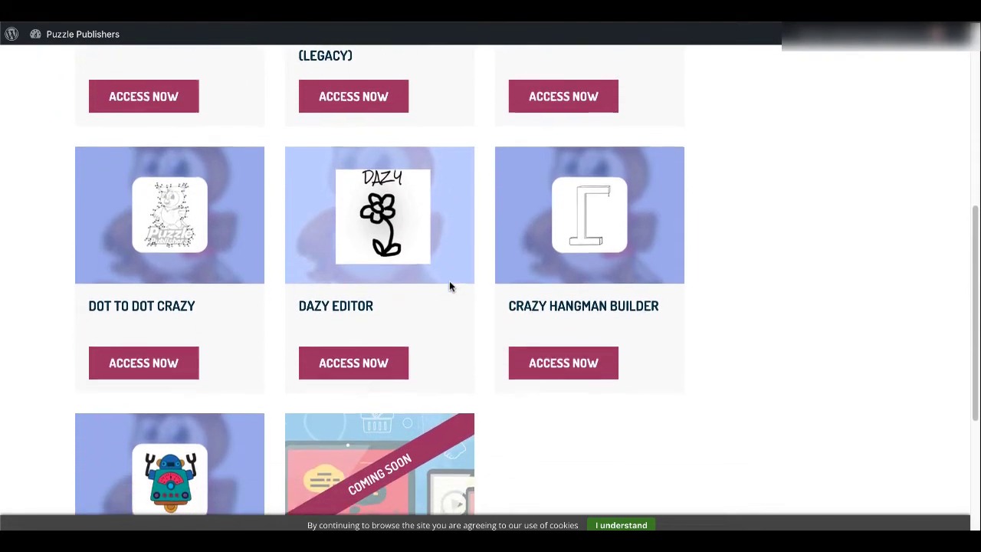
left_click(359, 358)
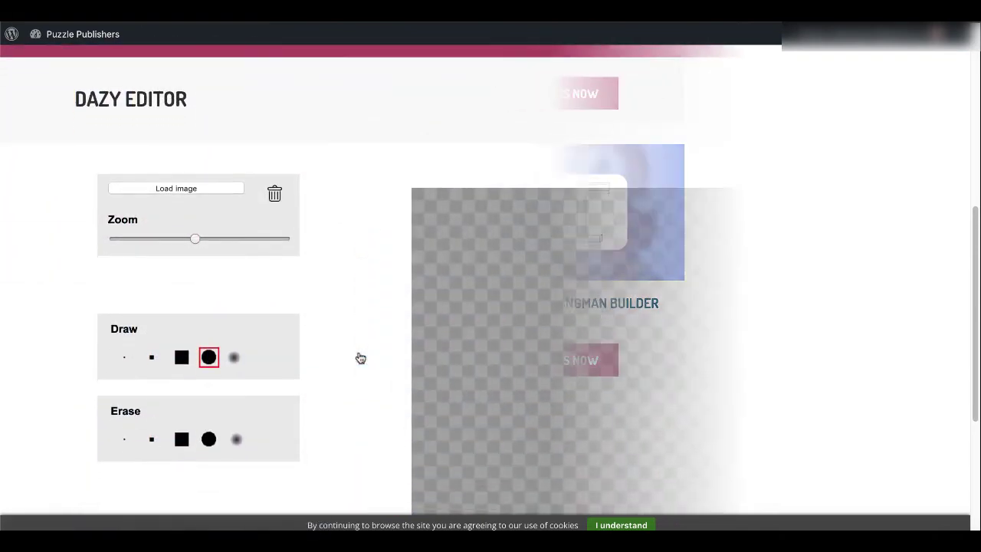
scroll(361, 358, "down", 1)
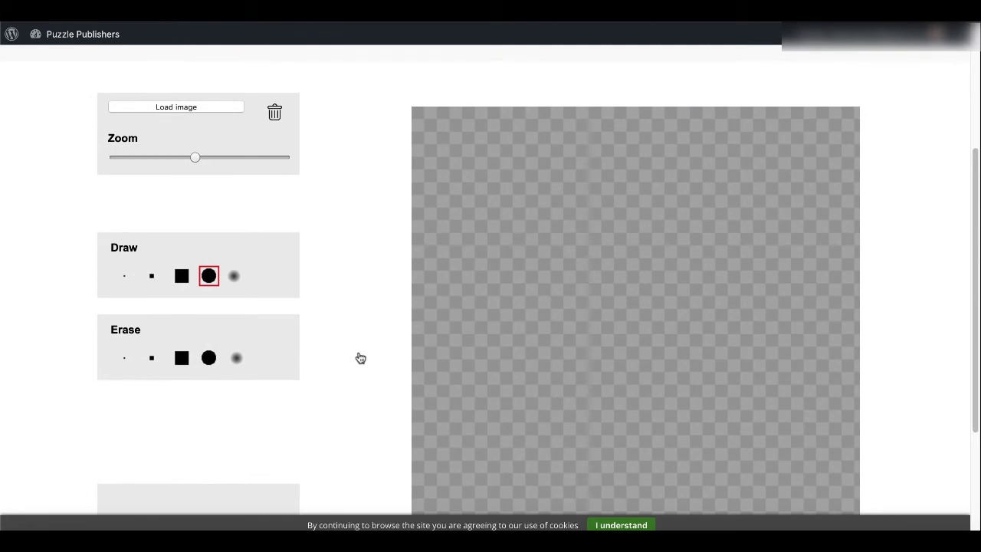
scroll(360, 358, "down", 1)
scroll(360, 357, "up", 1)
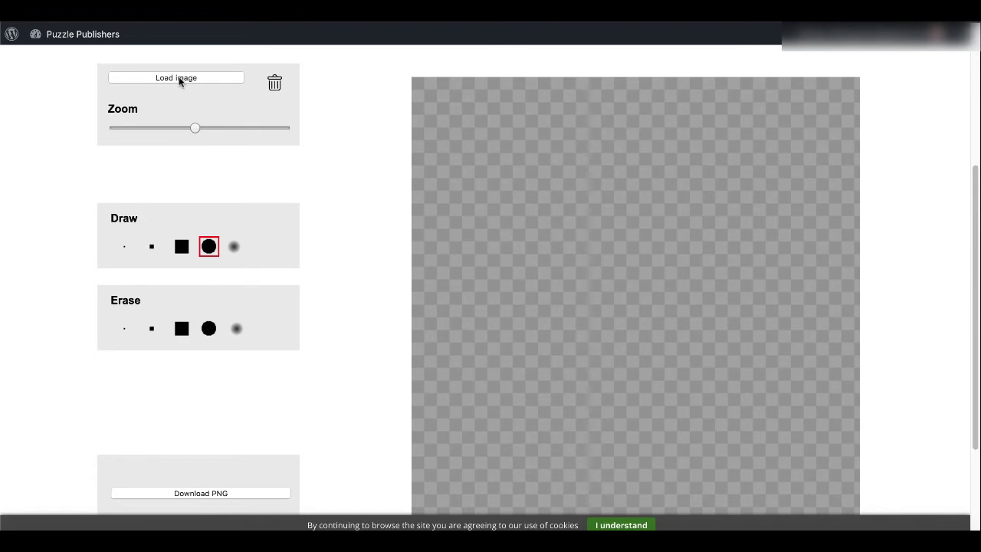
Draw a freehand squiggle with the large round brush, try the large square eraser on it, and clear the canvas
mouse_move(571, 173)
left_mouse_down()
mouse_move(532, 230)
mouse_move(650, 186)
mouse_move(729, 320)
mouse_move(605, 347)
left_mouse_up()
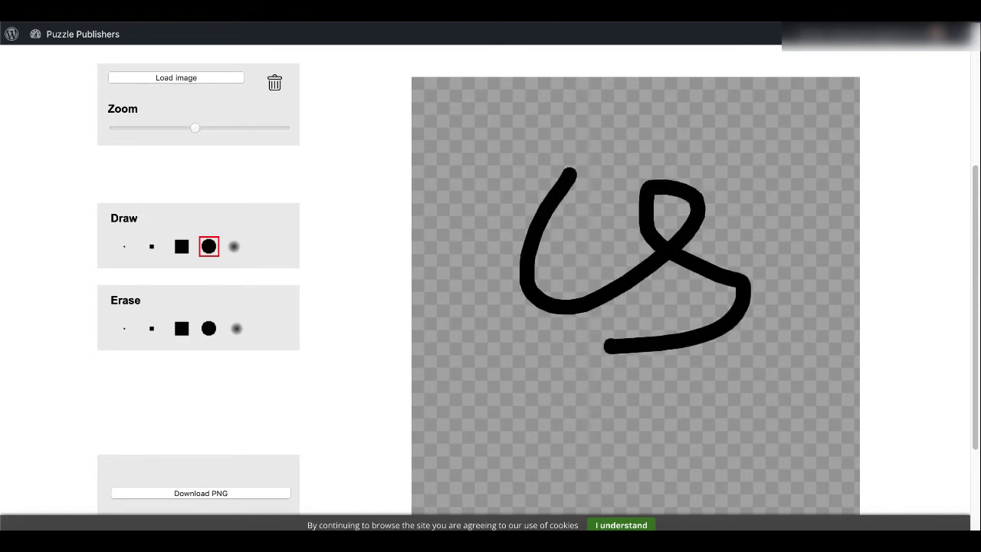
left_click(182, 328)
mouse_move(580, 160)
left_mouse_down()
mouse_move(535, 244)
mouse_move(536, 281)
mouse_move(567, 301)
mouse_move(640, 267)
mouse_move(662, 249)
mouse_move(644, 203)
mouse_move(650, 182)
mouse_move(674, 180)
mouse_move(696, 201)
mouse_move(677, 256)
mouse_move(738, 273)
mouse_move(745, 288)
mouse_move(730, 319)
mouse_move(695, 339)
left_mouse_up()
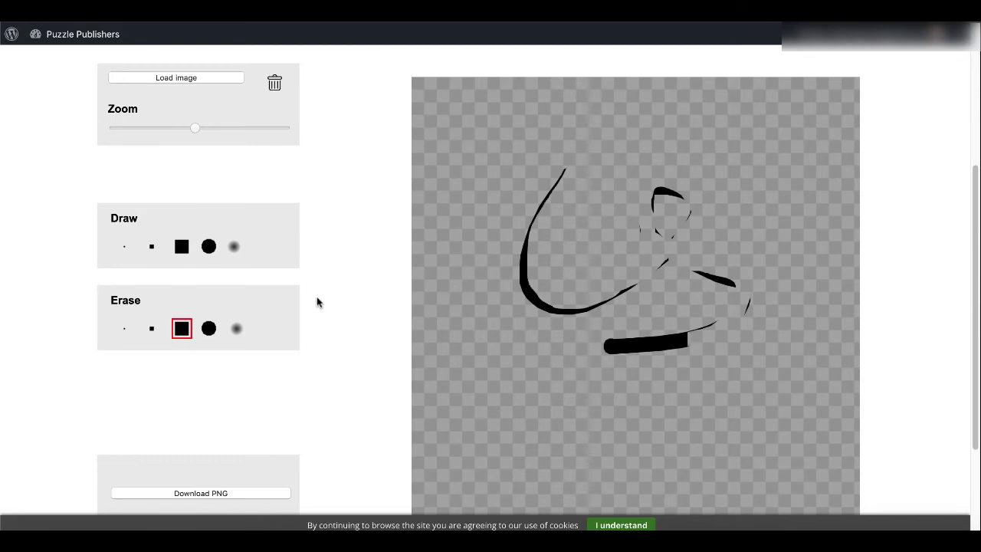
left_click(275, 84)
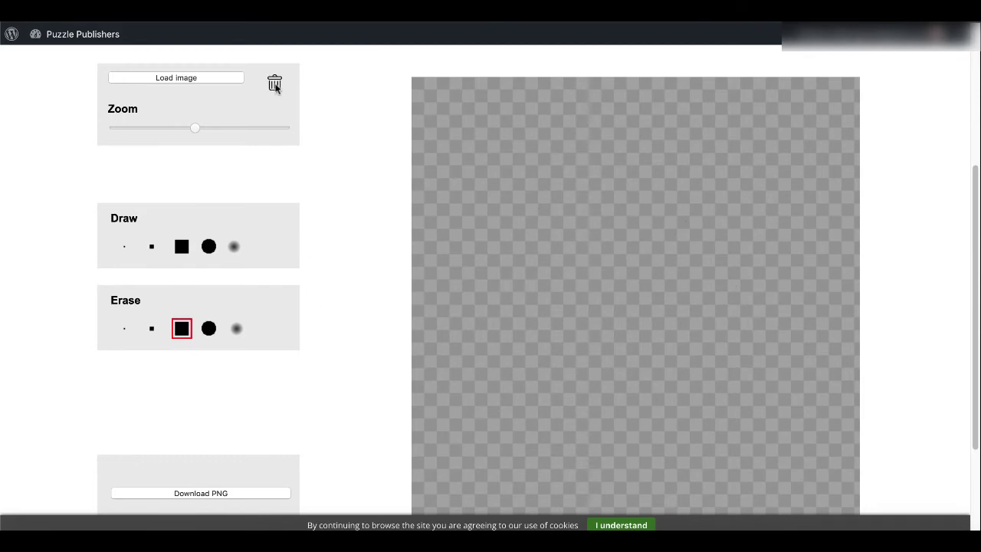
Load the goat image and erase its snout outline with the small square eraser and parts of its horn, hair and eye with the large round one
left_click(202, 80)
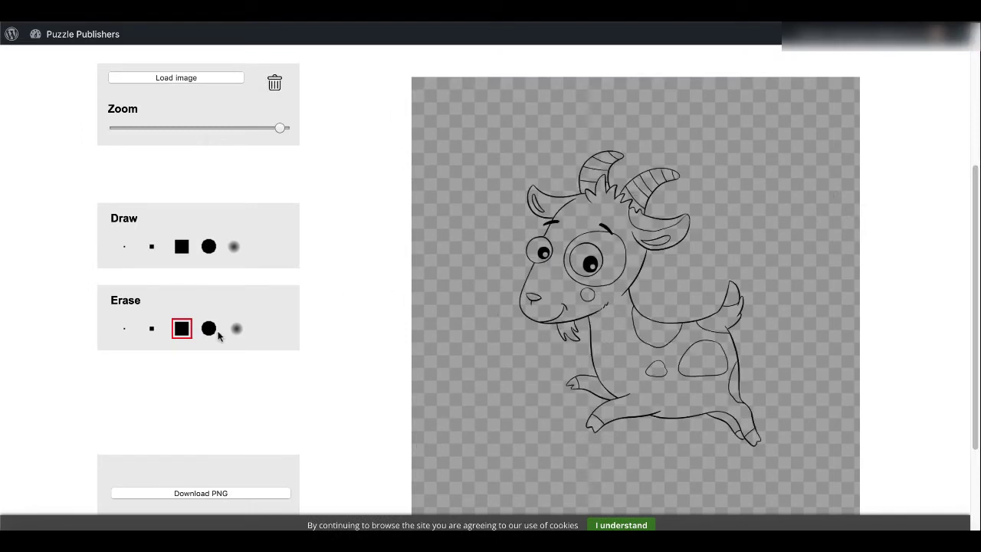
left_click(152, 329)
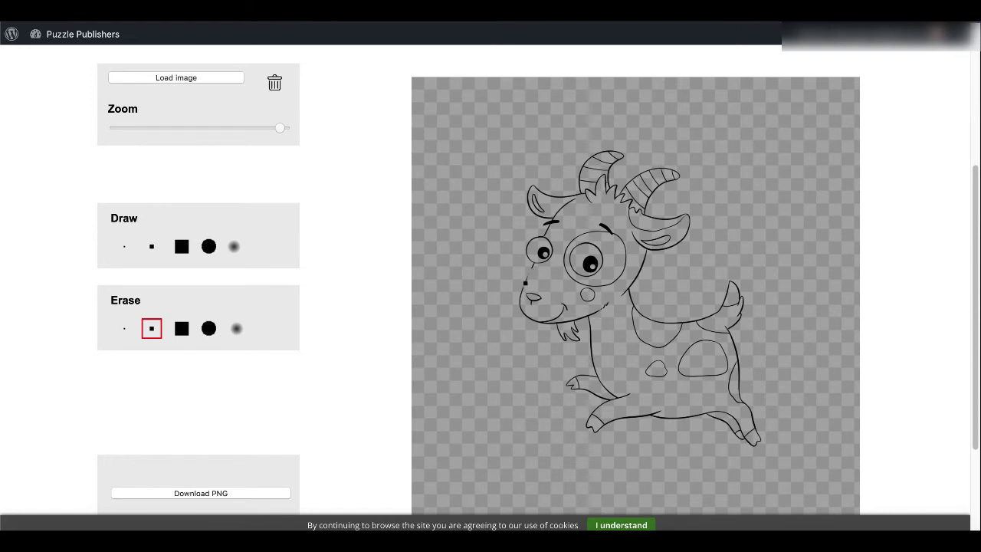
mouse_move(529, 273)
left_mouse_down()
mouse_move(519, 309)
mouse_move(529, 319)
left_mouse_up()
left_click(209, 328)
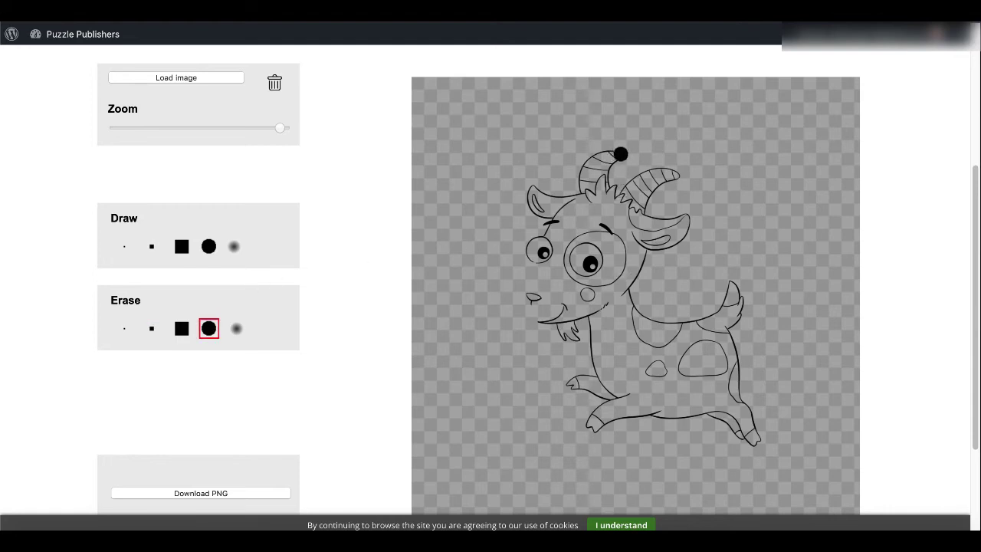
mouse_move(620, 151)
left_mouse_down()
mouse_move(618, 216)
mouse_move(593, 263)
mouse_move(560, 256)
left_mouse_up()
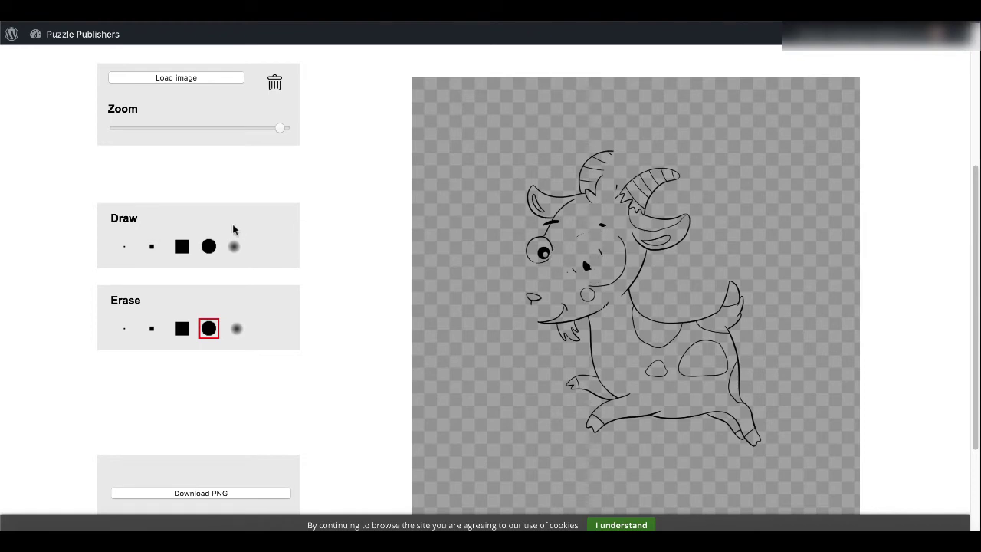
Hand-letter the word GOAT above the goat's head with the small square drawing brush
left_click(152, 246)
mouse_move(477, 104)
left_mouse_down()
mouse_move(440, 164)
mouse_move(480, 163)
mouse_move(463, 152)
left_mouse_up()
mouse_move(526, 110)
left_mouse_down()
mouse_move(527, 178)
mouse_move(524, 115)
left_mouse_up()
mouse_move(559, 162)
left_mouse_down()
mouse_move(578, 102)
mouse_move(606, 144)
mouse_move(588, 132)
mouse_move(599, 128)
left_mouse_up()
left_click_drag(625, 93, 640, 144)
left_click_drag(604, 98, 665, 93)
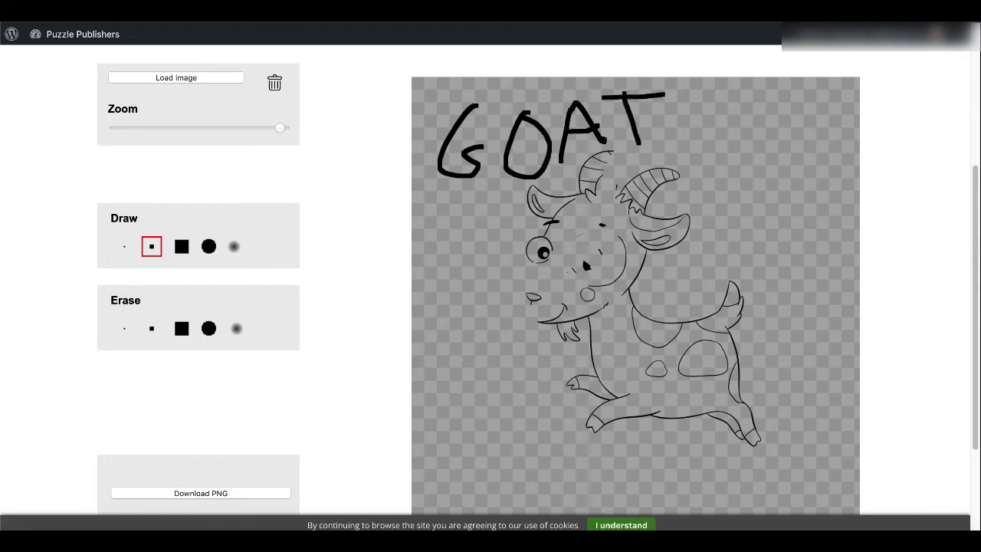
Return to the software list and open the Crazy Hangman Builder
scroll(372, 338, "up", 3)
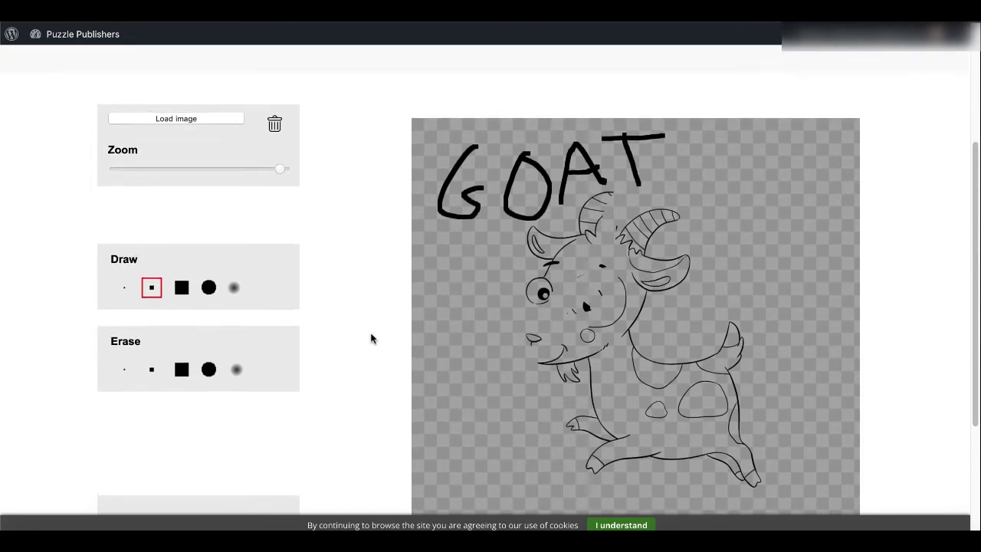
scroll(372, 339, "up", 2)
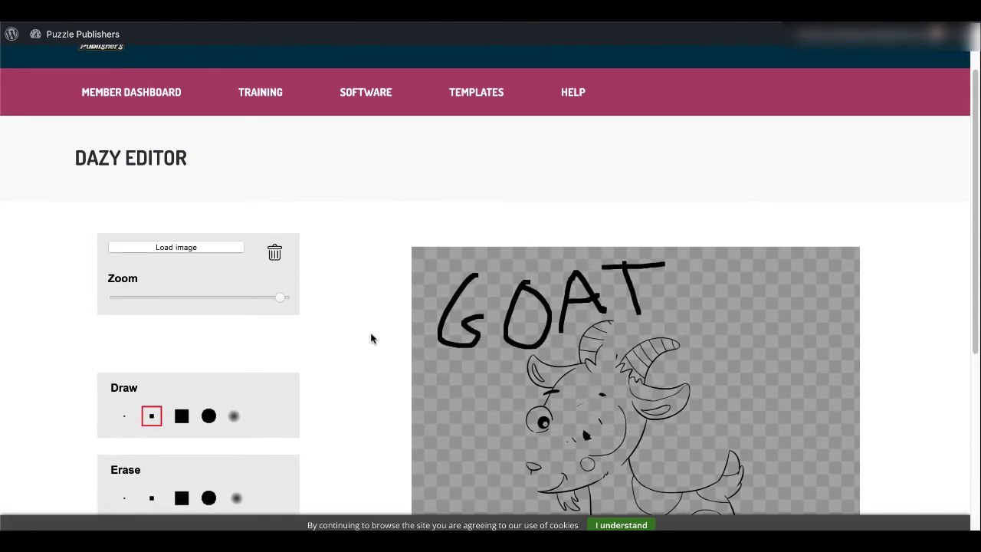
left_click(370, 102)
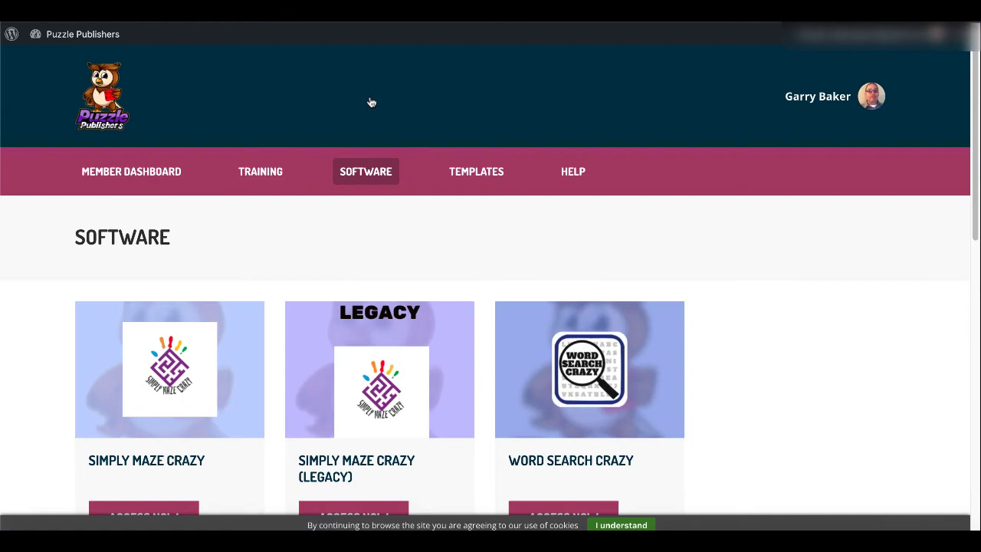
scroll(464, 347, "down", 5)
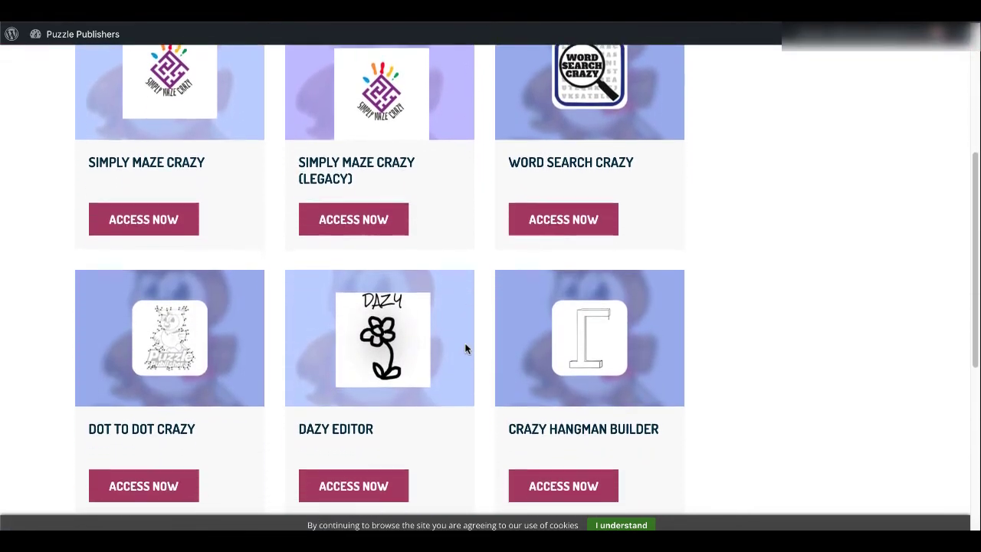
scroll(464, 347, "down", 2)
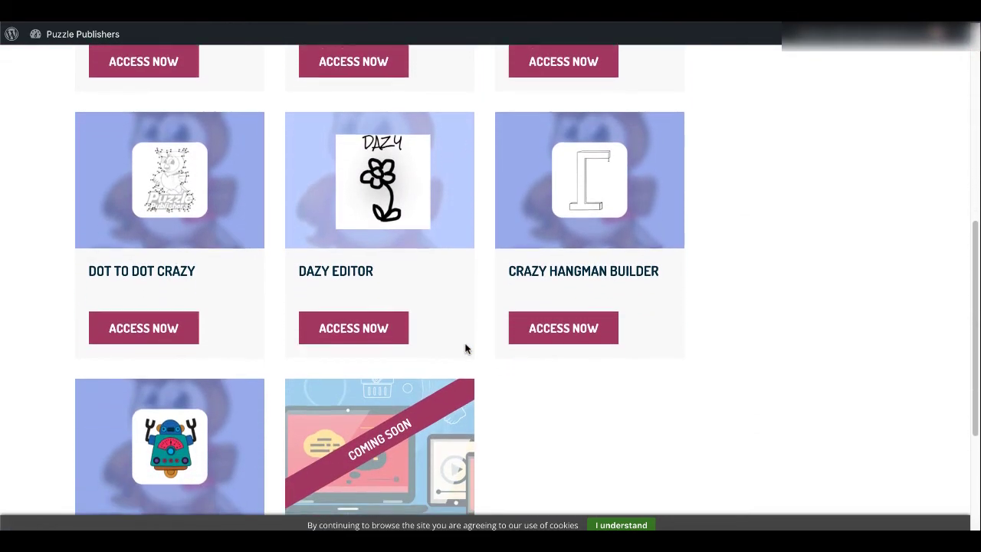
left_click(547, 320)
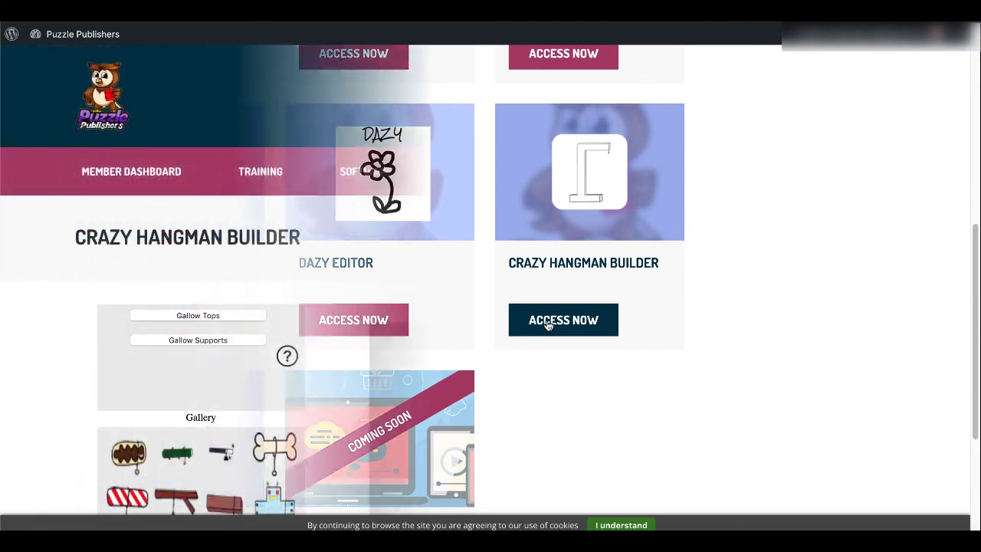
scroll(347, 342, "down", 3)
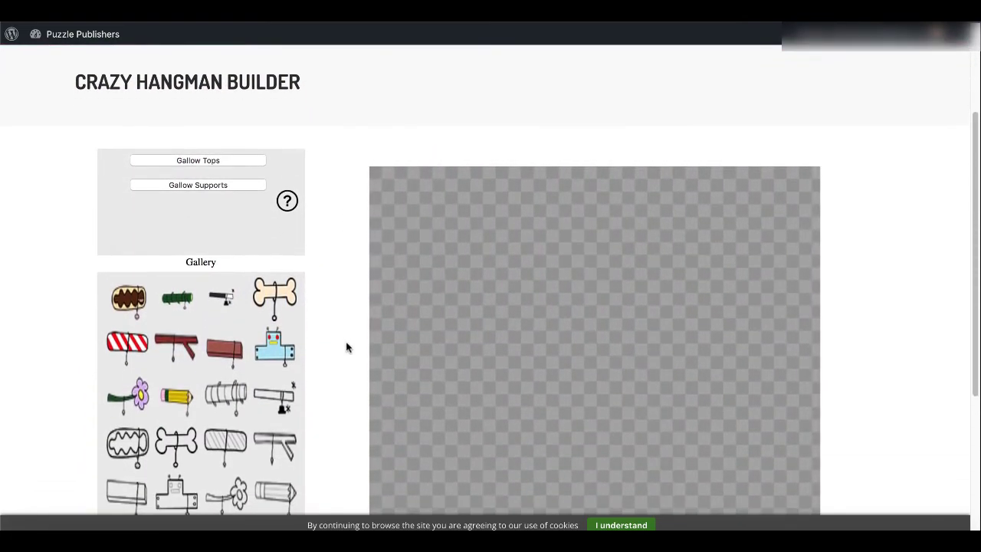
scroll(347, 348, "down", 1)
scroll(346, 347, "up", 1)
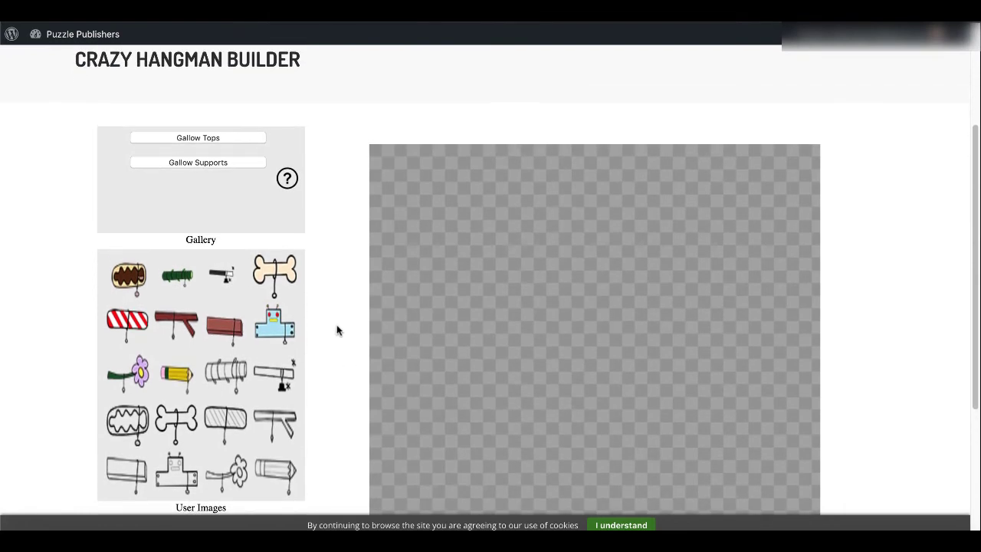
Browse the gallow supports, and place the dark red forked branch gallow top in the upper part of the canvas
left_click(213, 163)
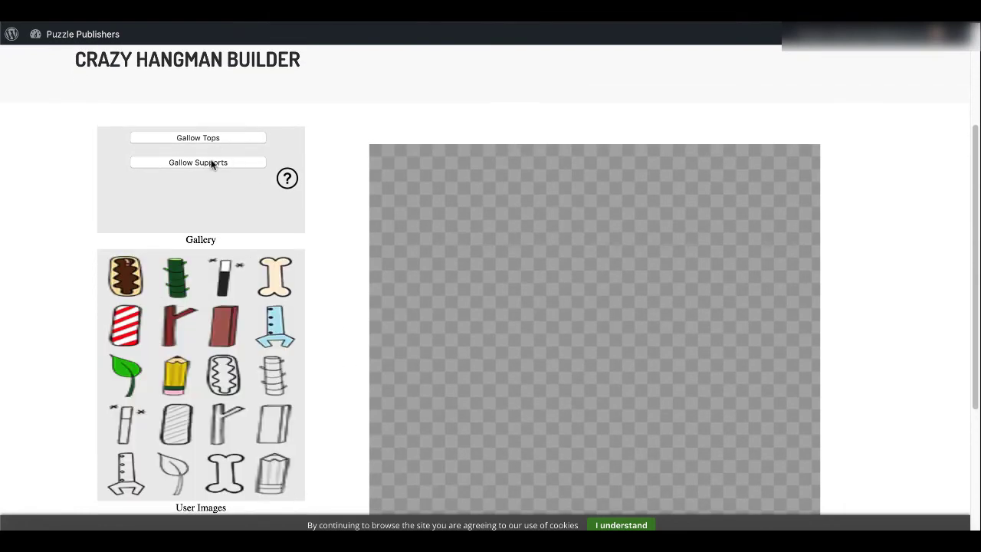
scroll(335, 257, "down", 1)
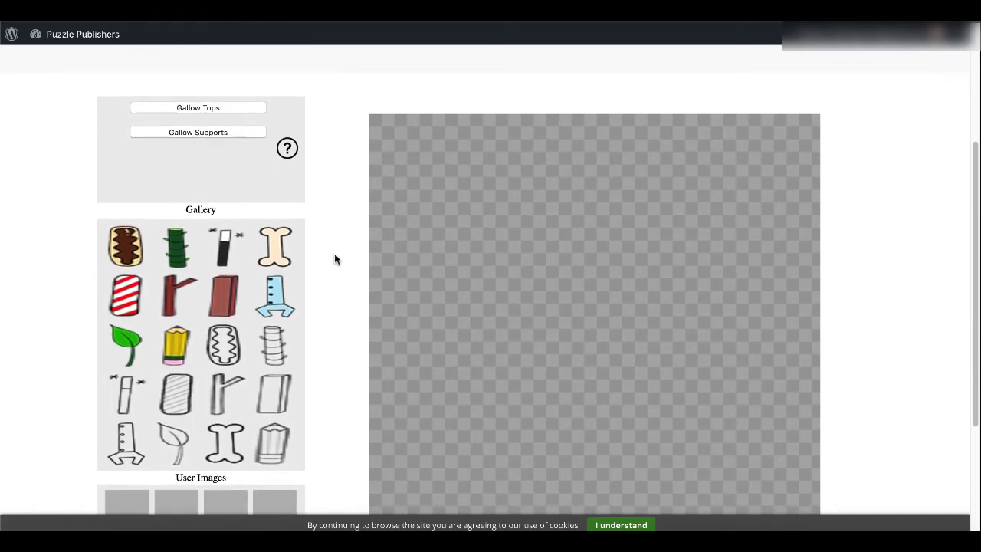
scroll(335, 257, "up", 1)
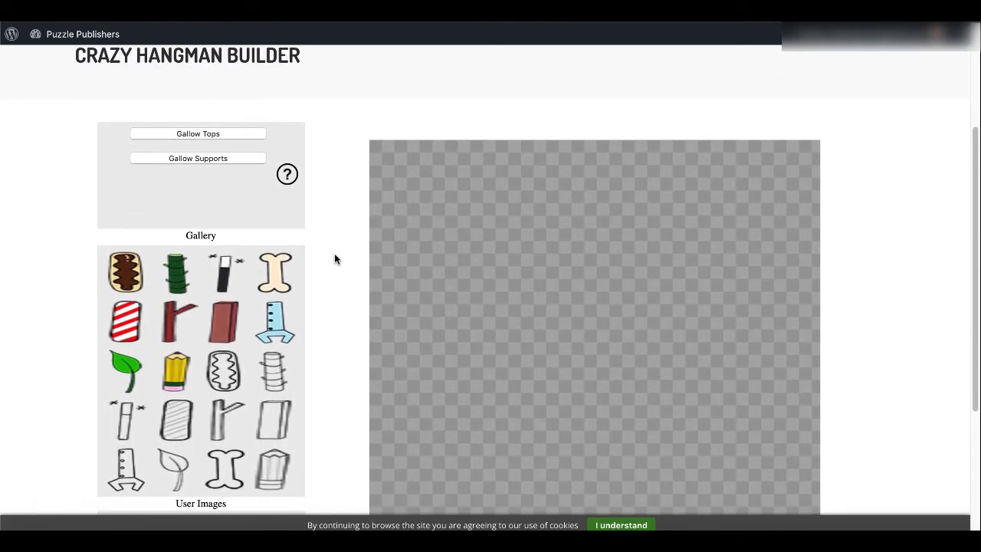
left_click(202, 134)
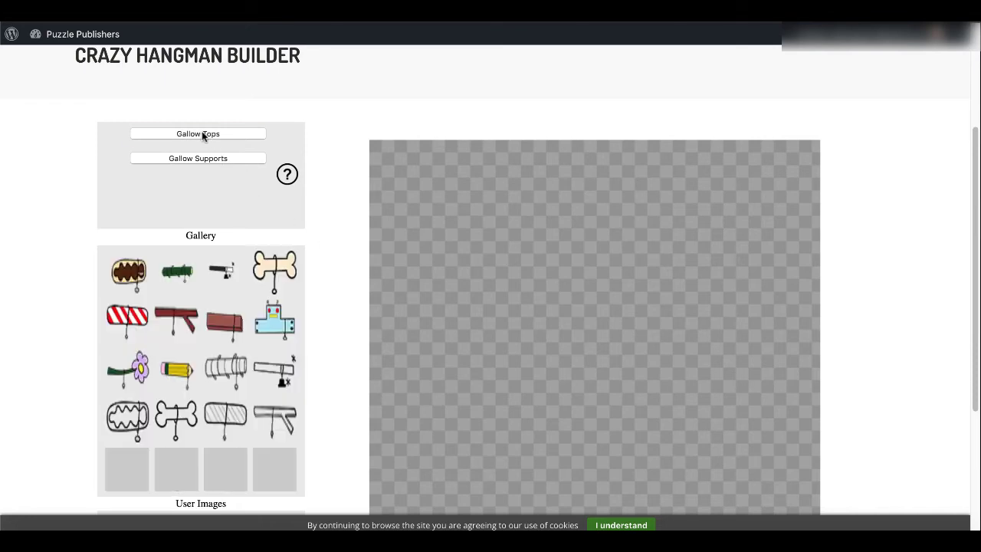
left_click_drag(189, 320, 616, 246)
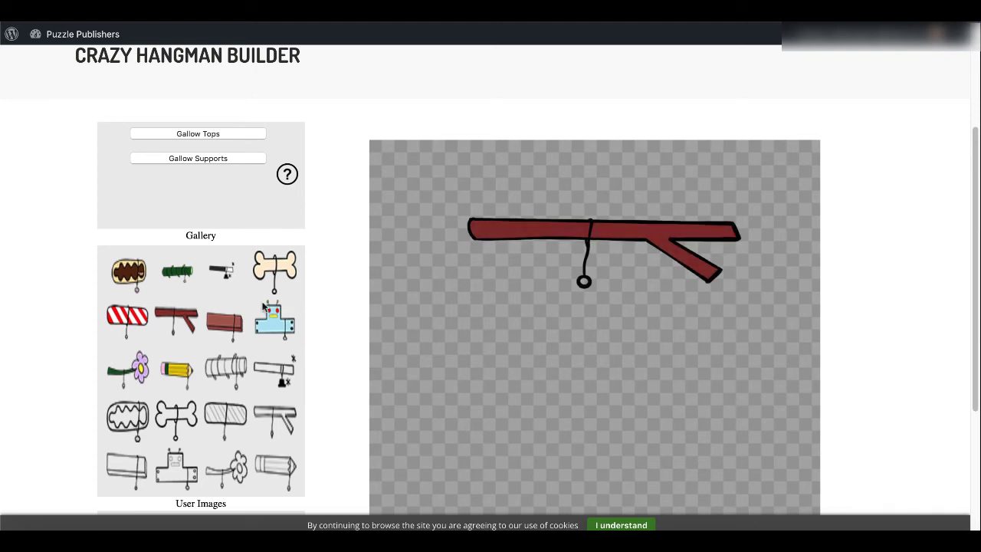
Place the dark red forked branch support beneath the right end of the gallow top, and bring the top in front of it
left_click(193, 160)
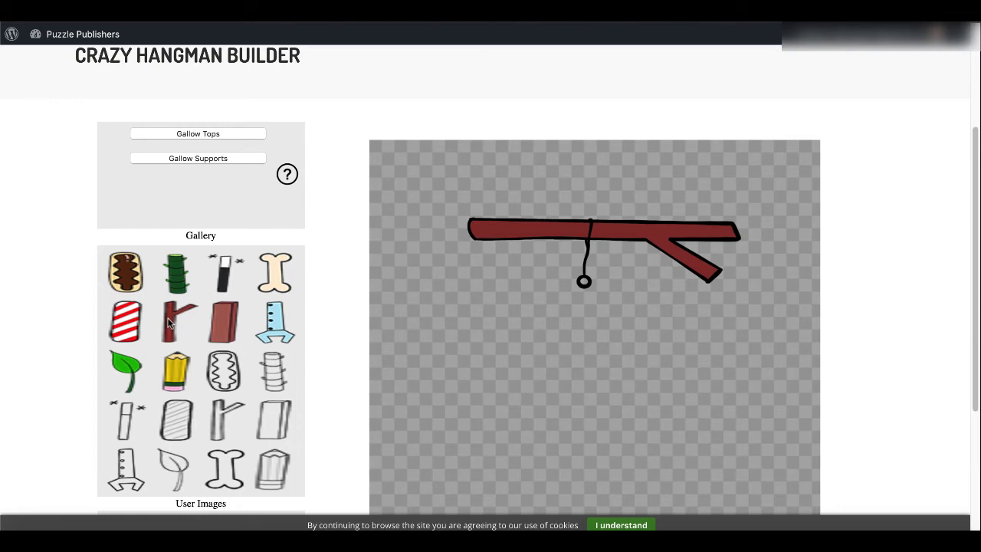
left_click_drag(170, 322, 485, 349)
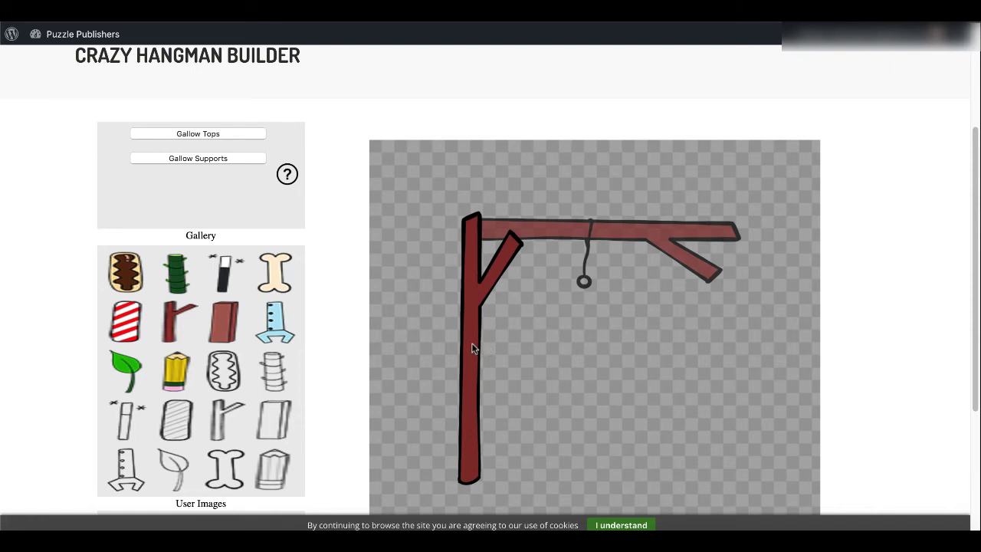
left_click_drag(472, 347, 691, 350)
left_click(623, 237)
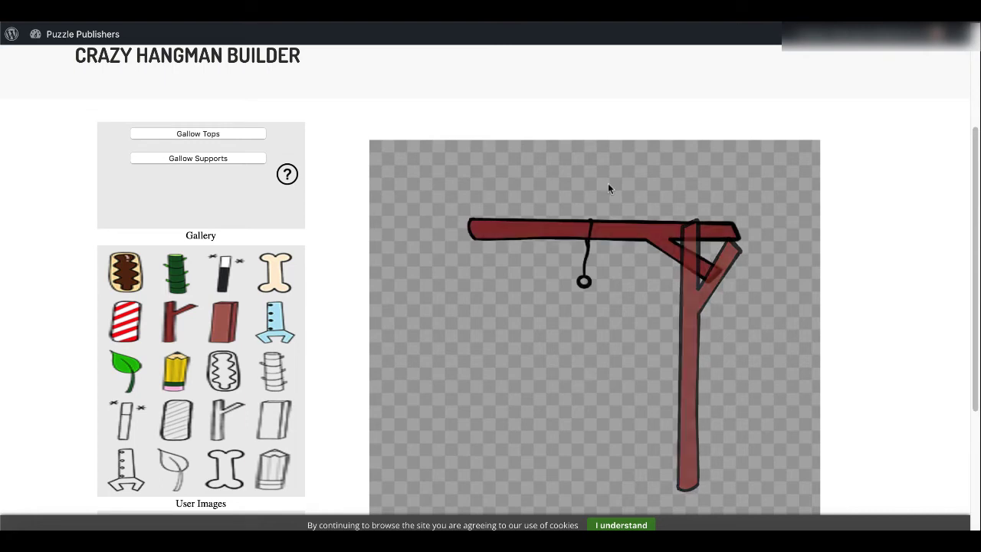
Load Alien_purple_invader.png as a user image and place the alien on the canvas beneath the noose
scroll(608, 189, "up", 1)
scroll(837, 298, "down", 3)
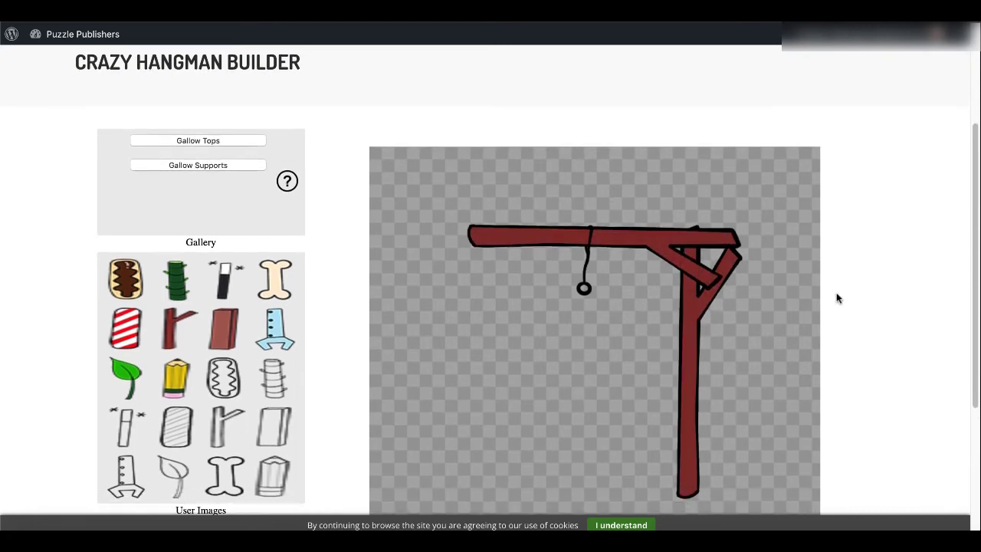
scroll(837, 298, "down", 1)
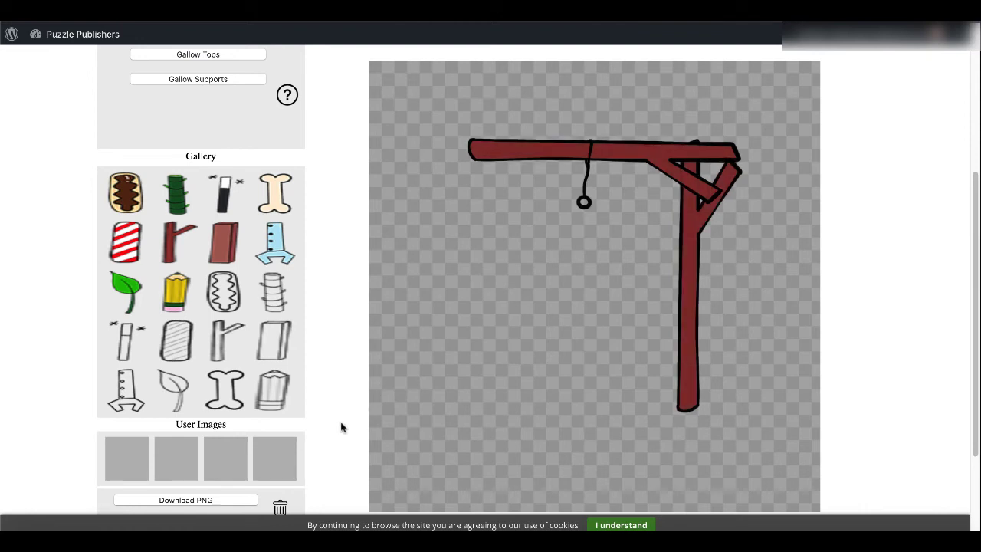
scroll(333, 435, "down", 1)
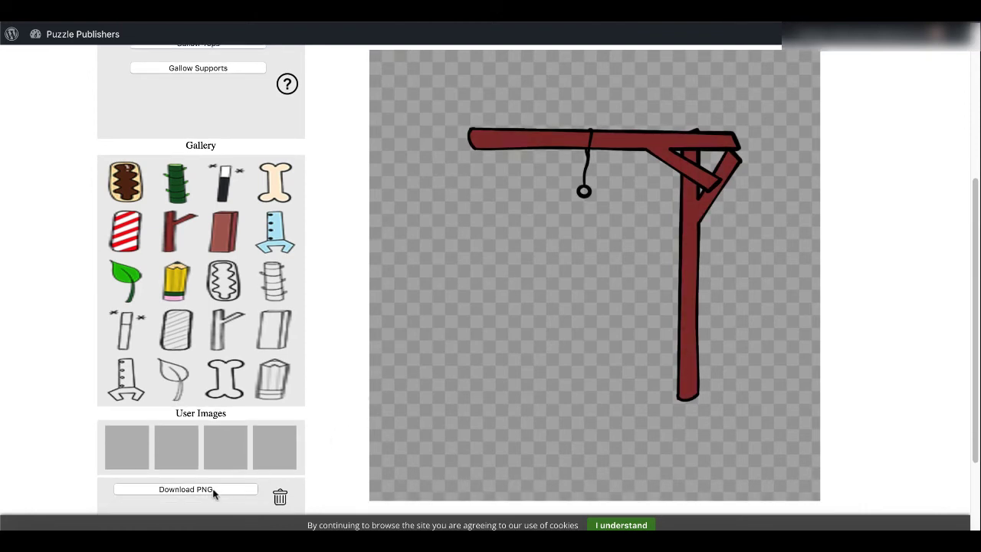
left_click(134, 453)
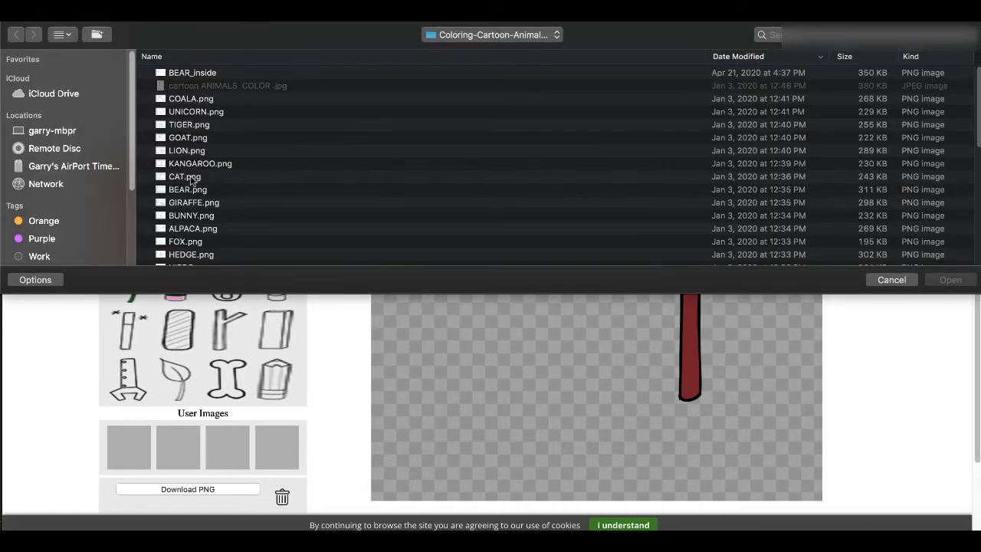
left_click(767, 34)
type("alien")
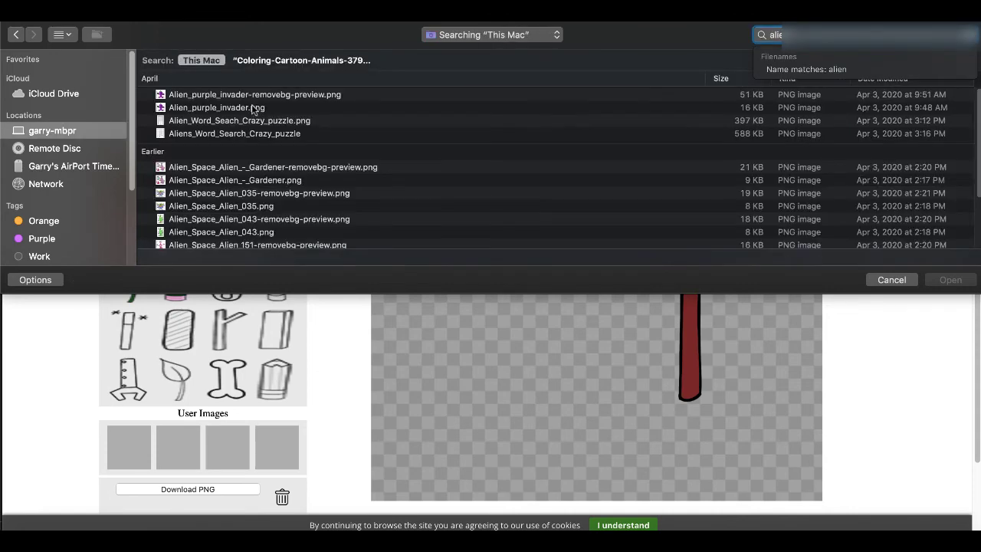
double_click(252, 107)
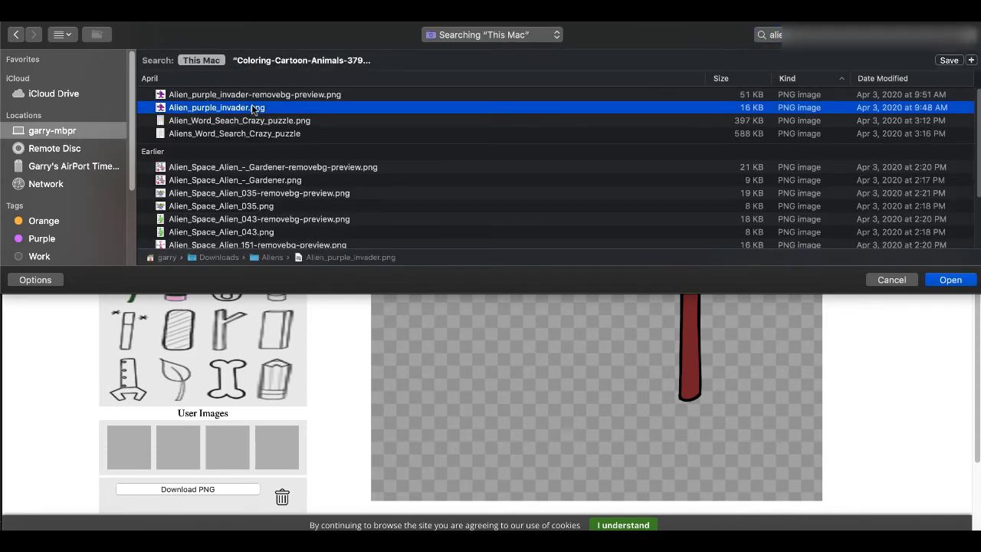
left_click_drag(126, 447, 559, 302)
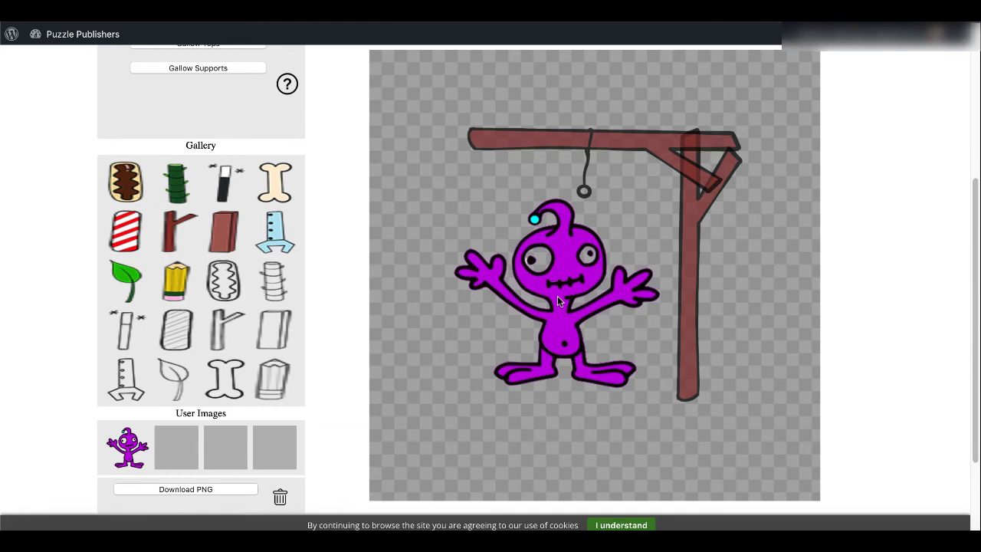
left_click_drag(558, 301, 558, 301)
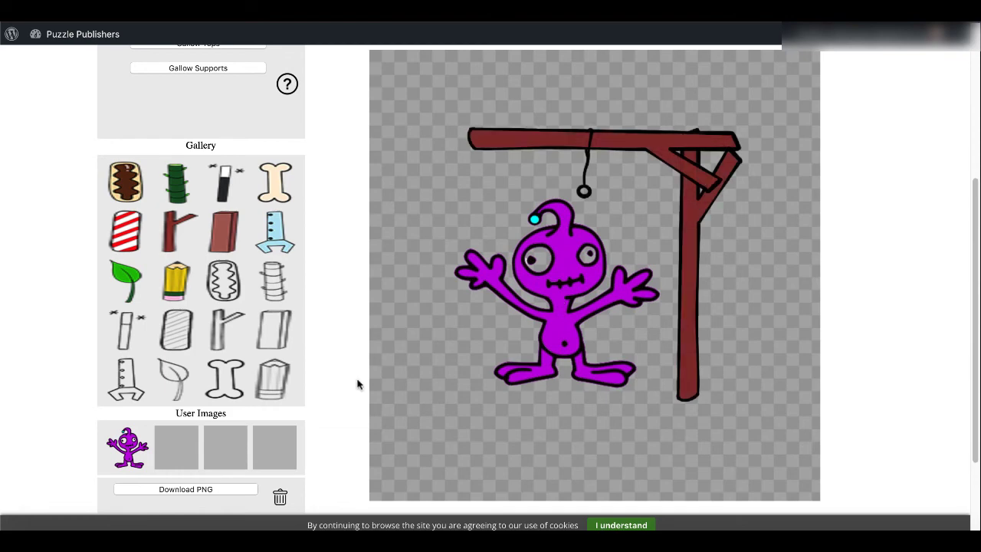
Download the hangman scene as a PNG, view the downloaded image.png, and return to the browser
left_click(213, 490)
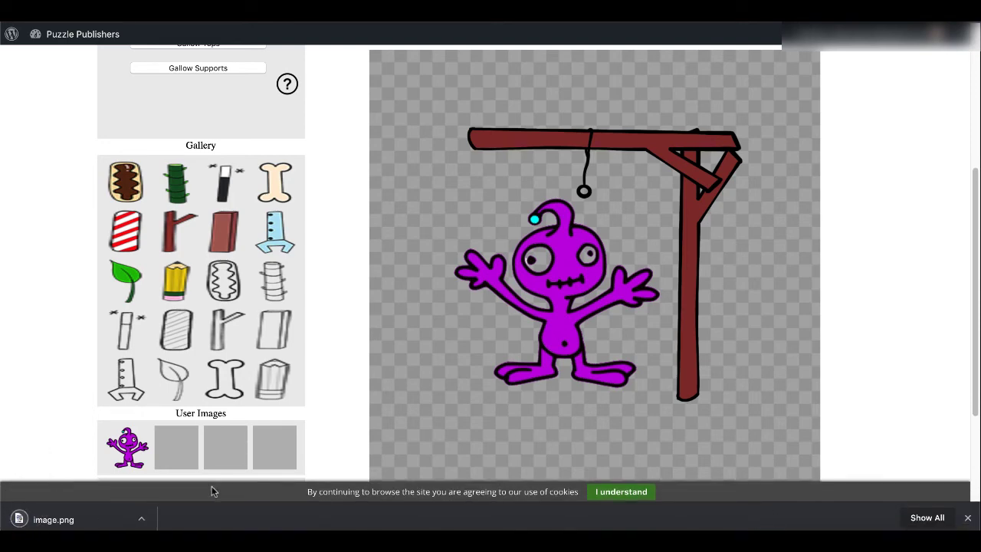
left_click(140, 518)
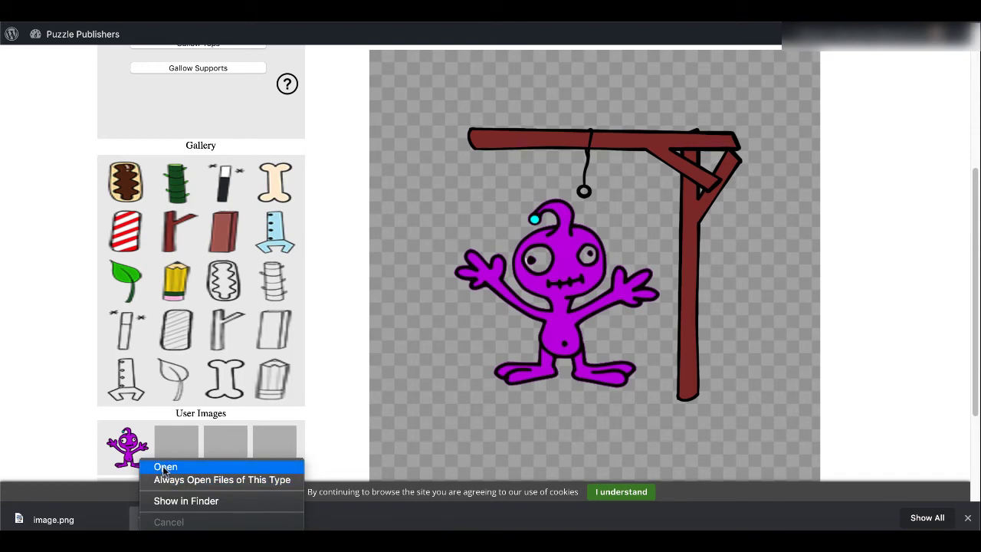
left_click(162, 467)
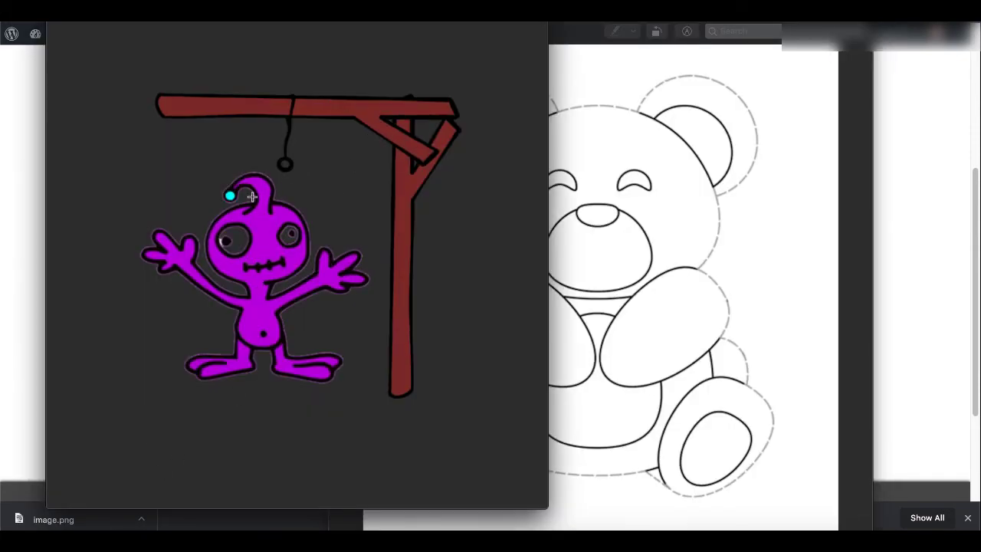
left_click(922, 226)
Return to the software list and open the Robot Crazy Builder
scroll(852, 278, "up", 5)
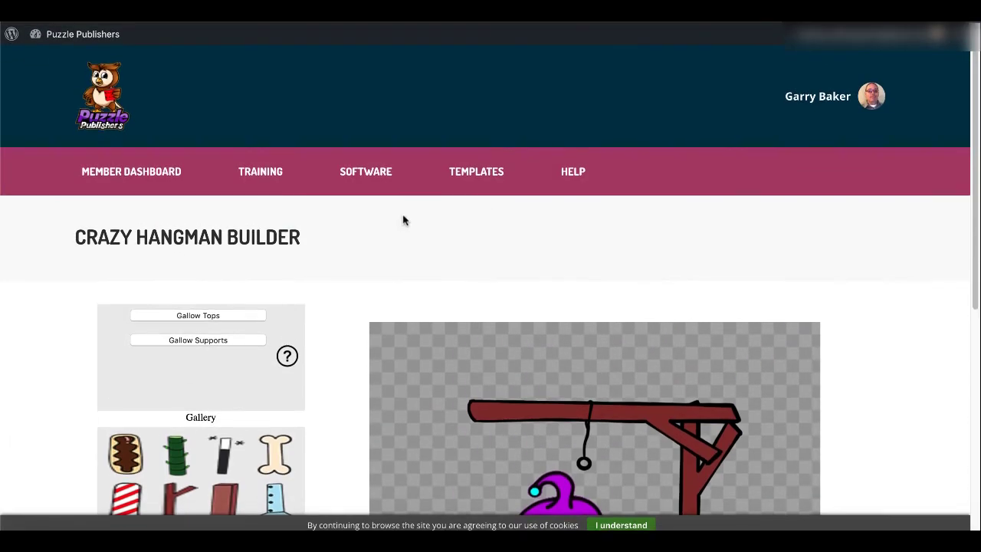
left_click(367, 184)
scroll(367, 184, "down", 3)
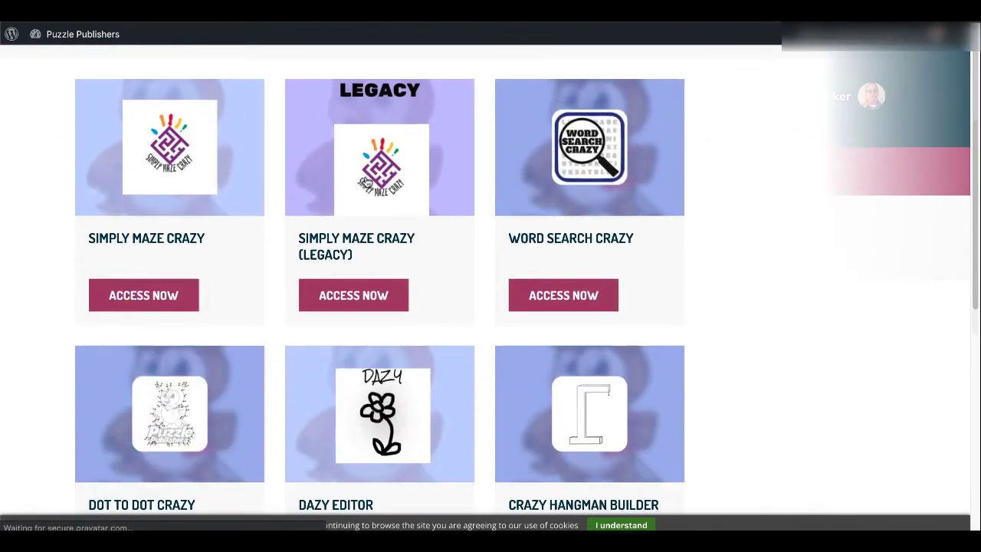
scroll(366, 184, "down", 5)
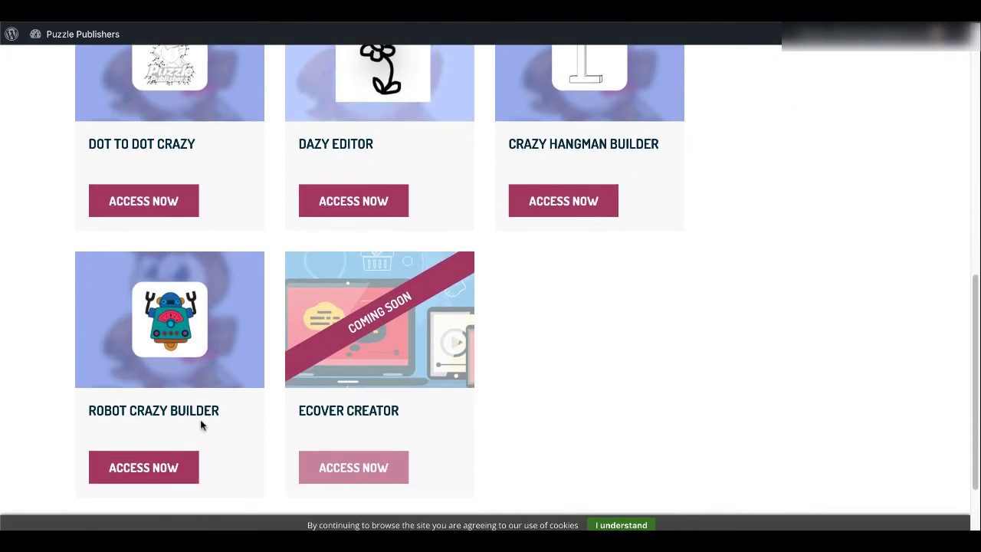
left_click(163, 470)
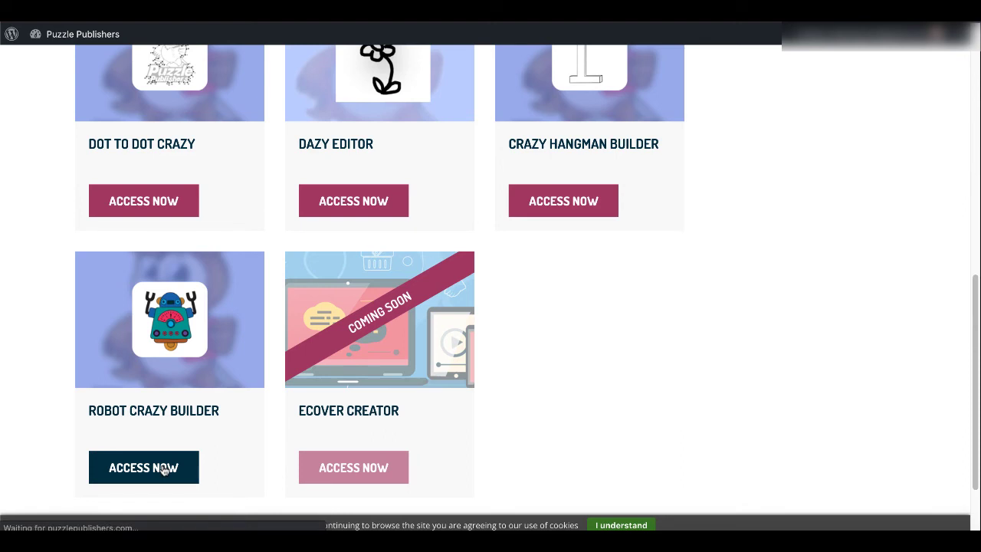
Browse the robot part categories, and place the complete teal and blue robot from the legs gallery in the middle of the canvas
scroll(325, 368, "down", 2)
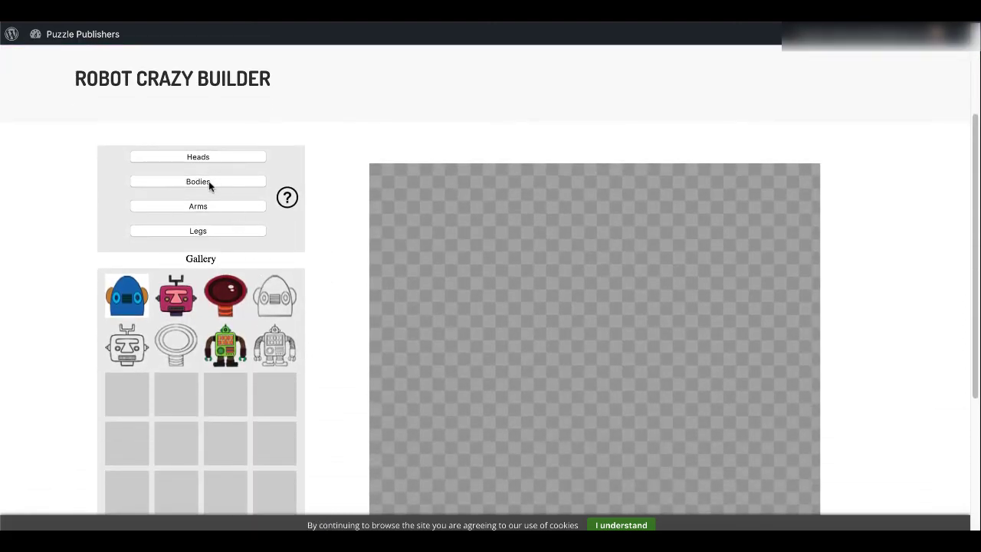
left_click(209, 181)
left_click(207, 206)
left_click(207, 230)
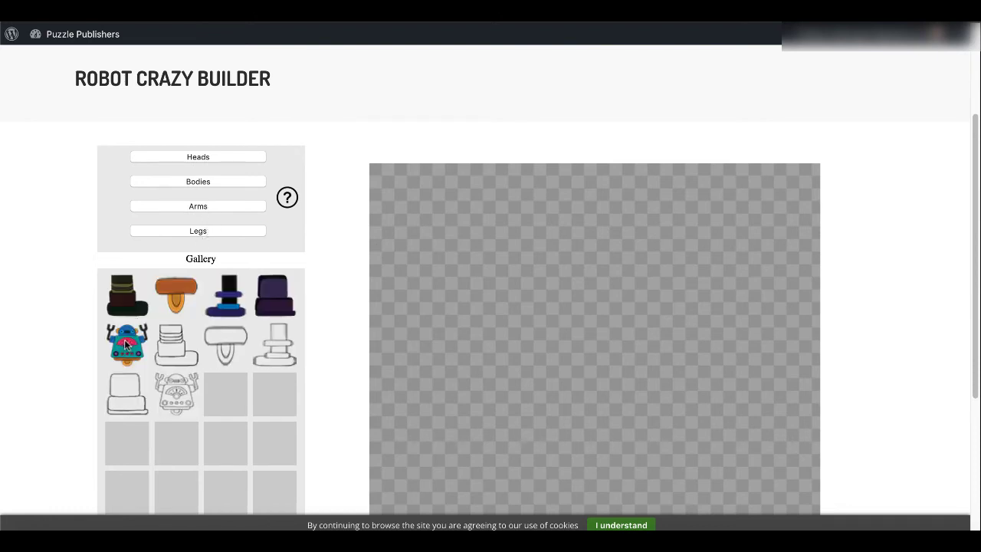
scroll(124, 339, "down", 1)
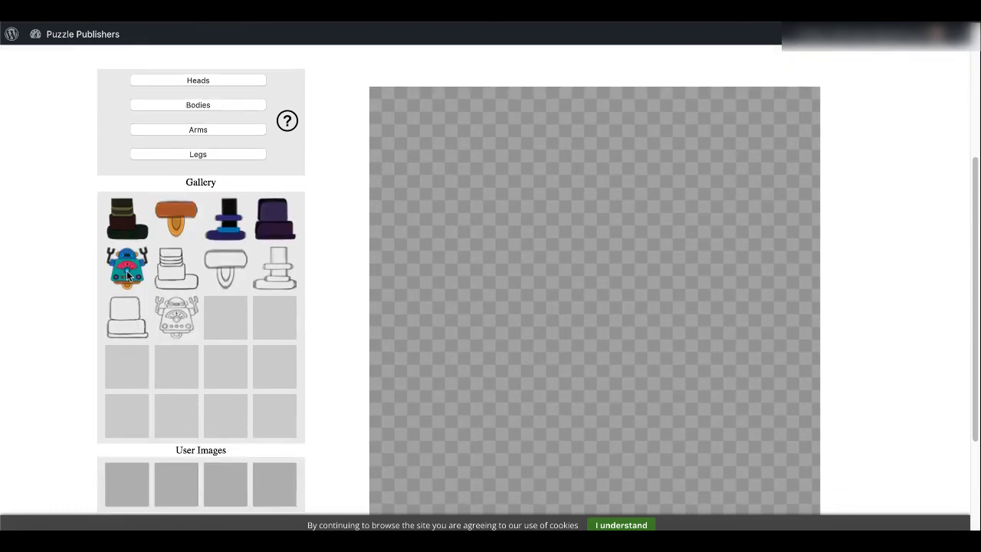
left_click_drag(127, 271, 550, 270)
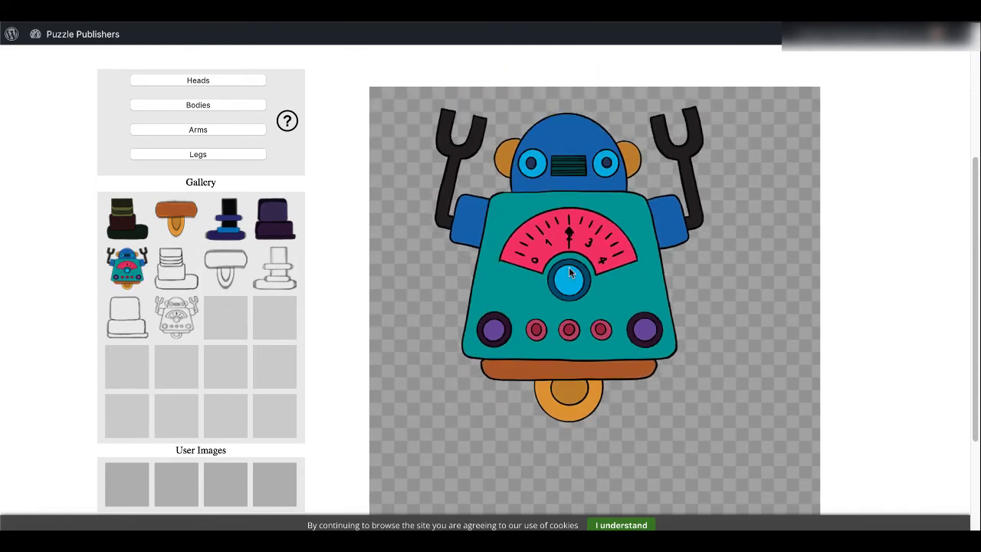
left_click_drag(570, 274, 602, 312)
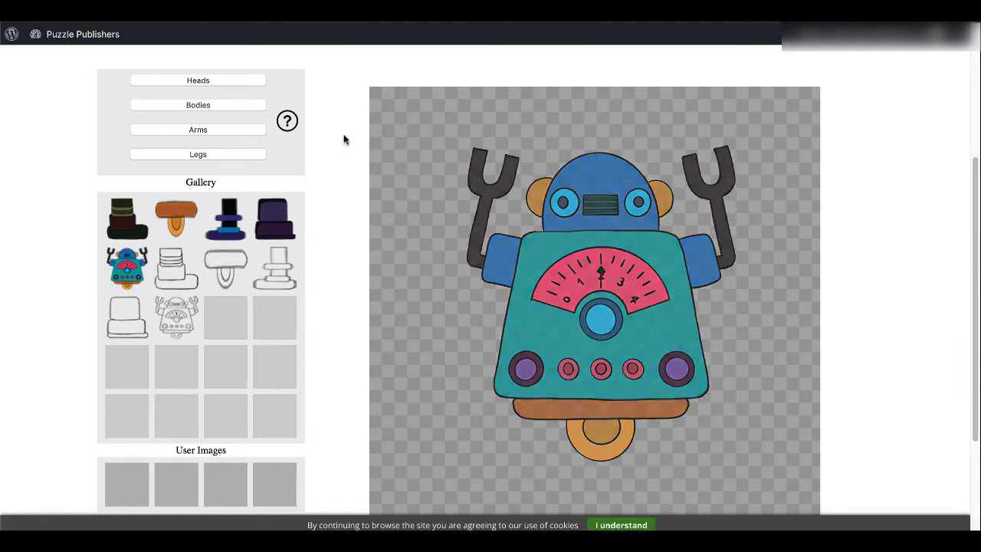
Review the help list of image controls, and try flipping the robot horizontally and vertically, ending in its original orientation
left_click(289, 123)
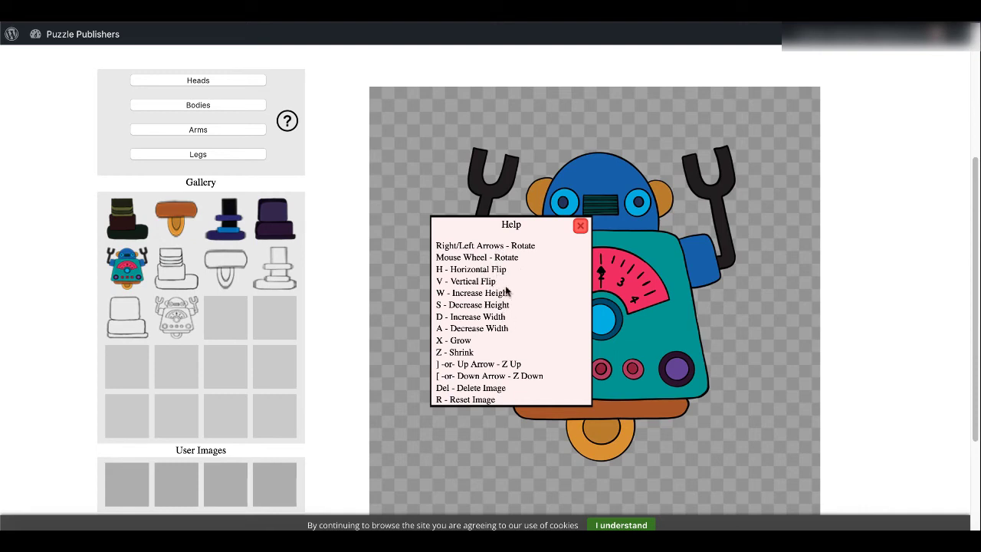
left_click(581, 227)
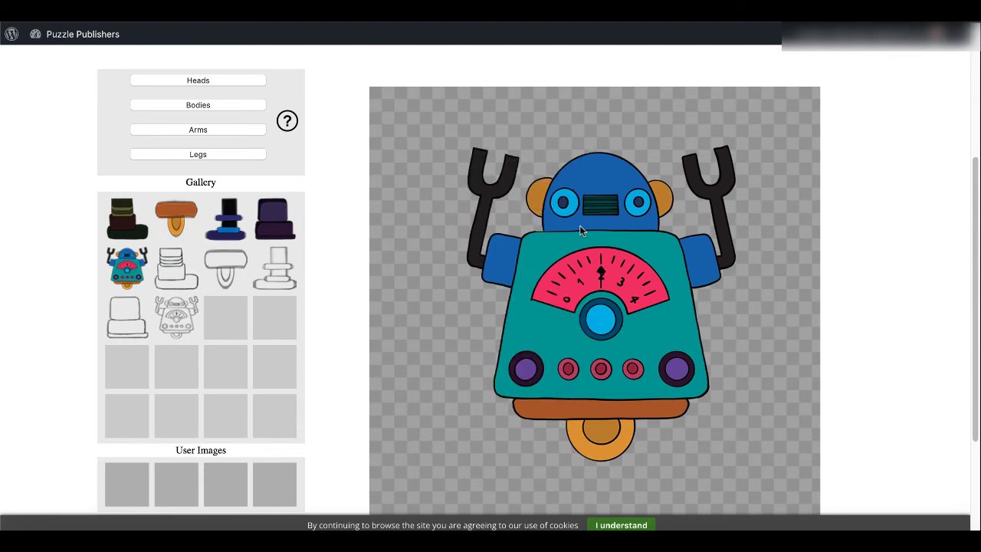
key("f")
key("f")
key("f")
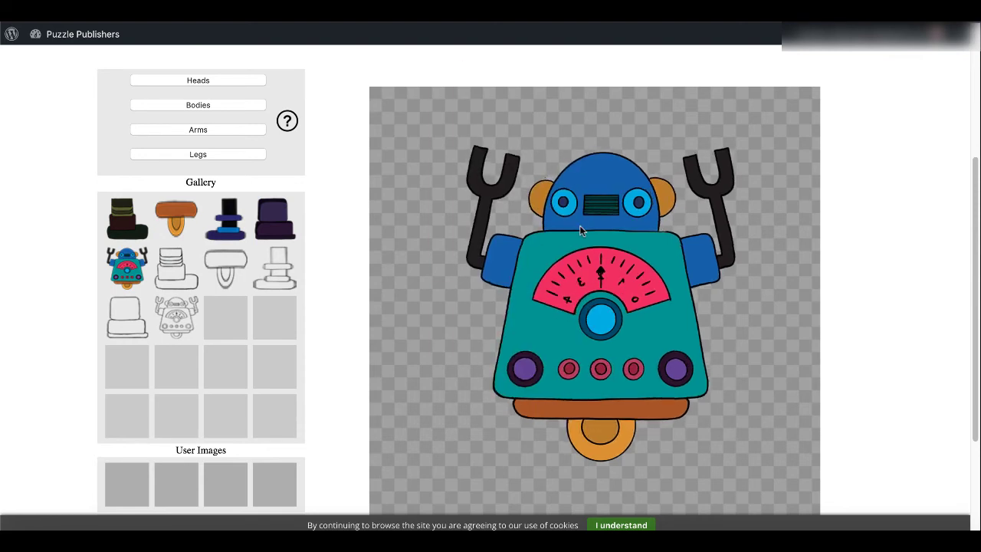
key("f")
key("v")
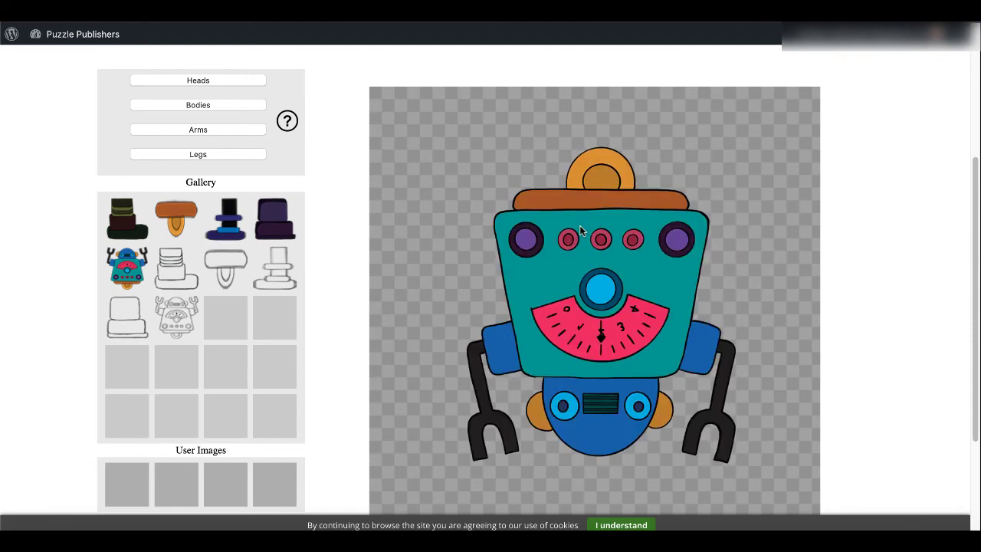
key("v")
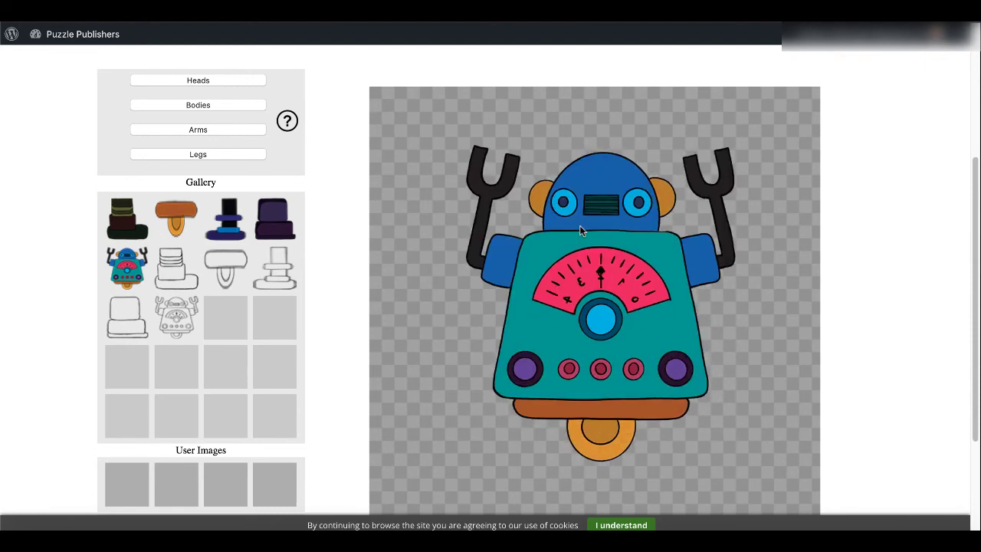
key("f")
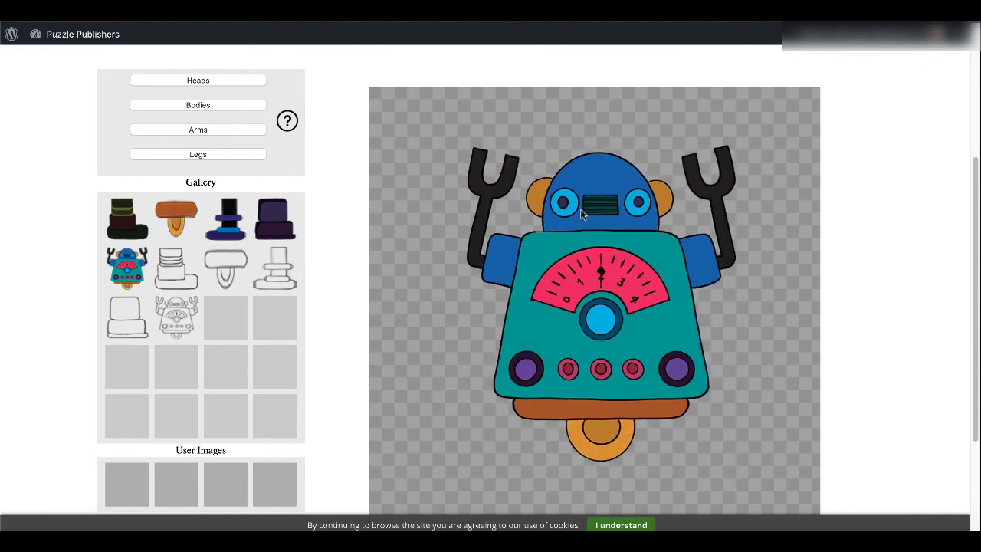
Rotate the robot counterclockwise so that its head points toward the upper left of the canvas
scroll(580, 215, "down", 3)
scroll(580, 213, "up", 5)
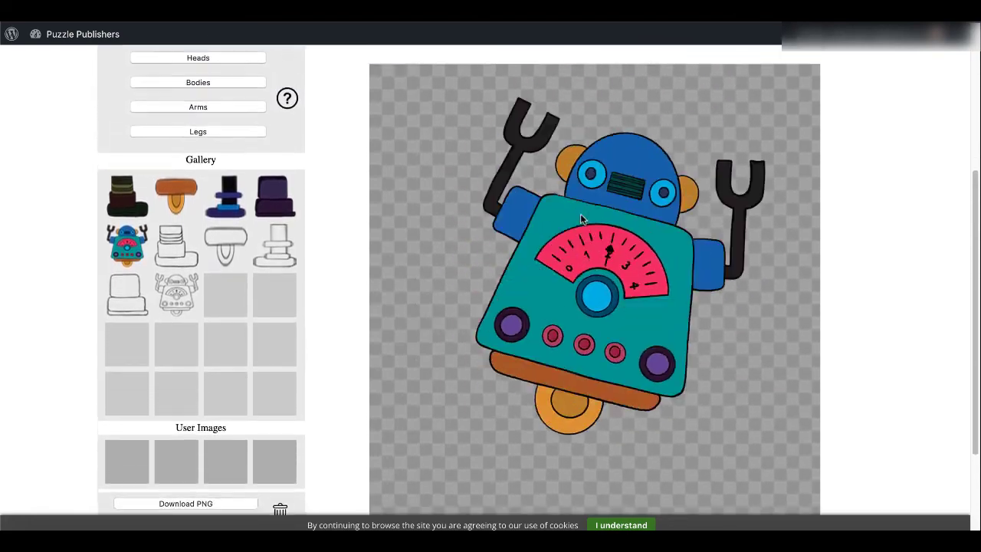
scroll(580, 213, "up", 3)
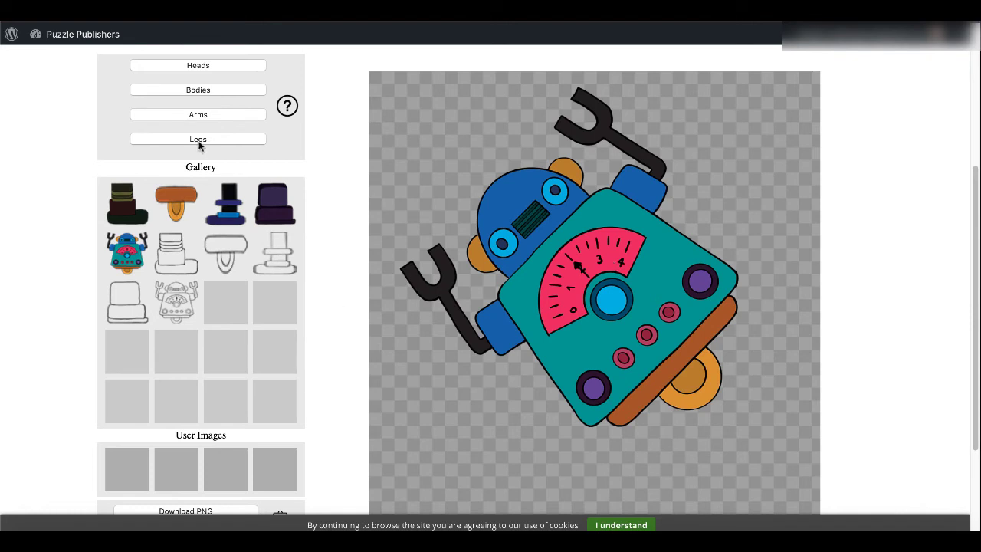
Browse the available robot arms, bodies and heads in the gallery
left_click(199, 114)
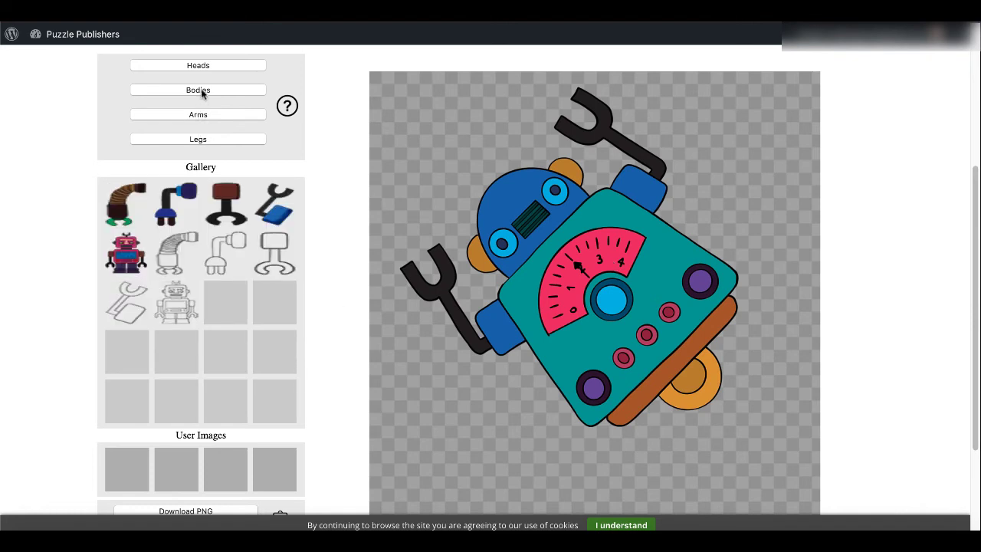
left_click(203, 92)
left_click(199, 66)
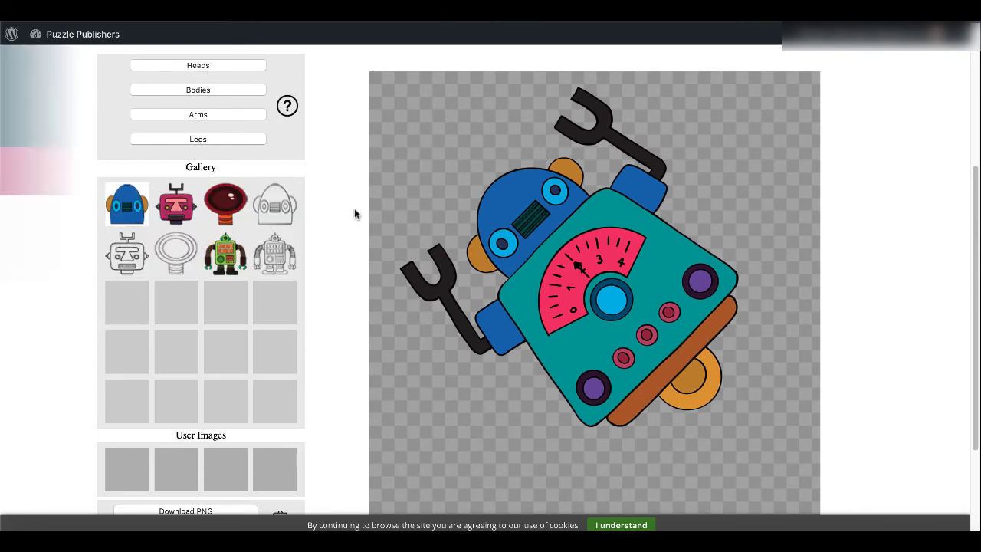
Return to the software list and look over the available tools, including the upcoming Ecover Creator
scroll(416, 306, "down", 8)
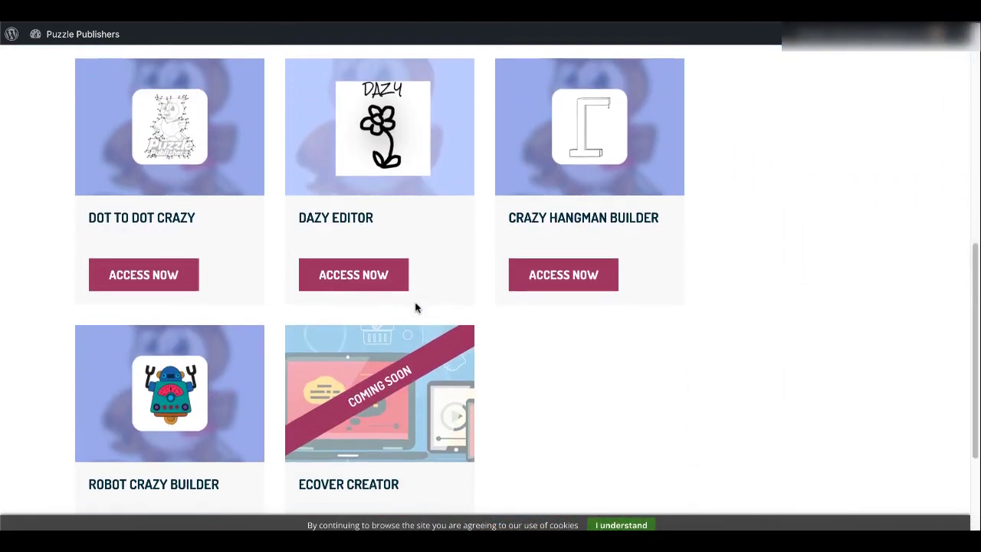
scroll(416, 306, "down", 1)
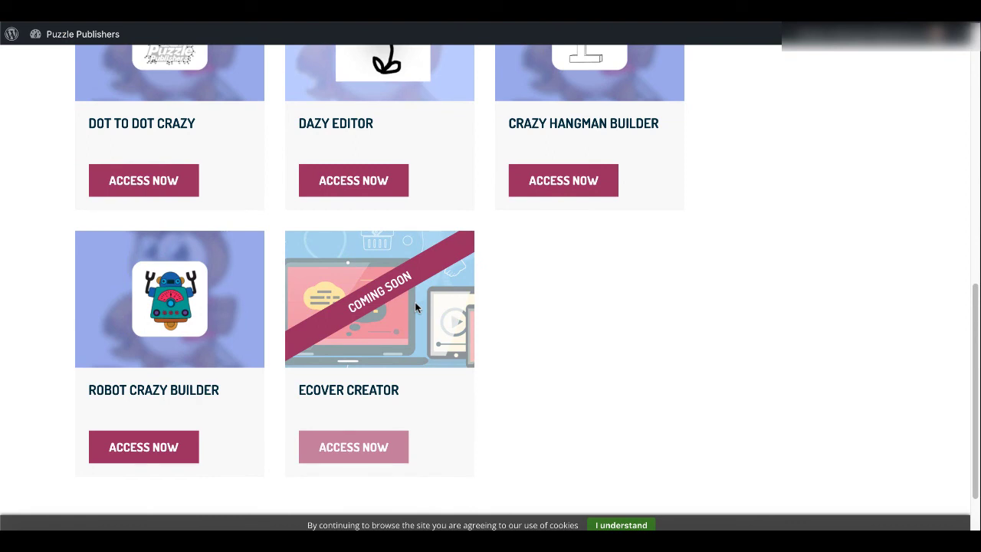
scroll(417, 307, "up", 2)
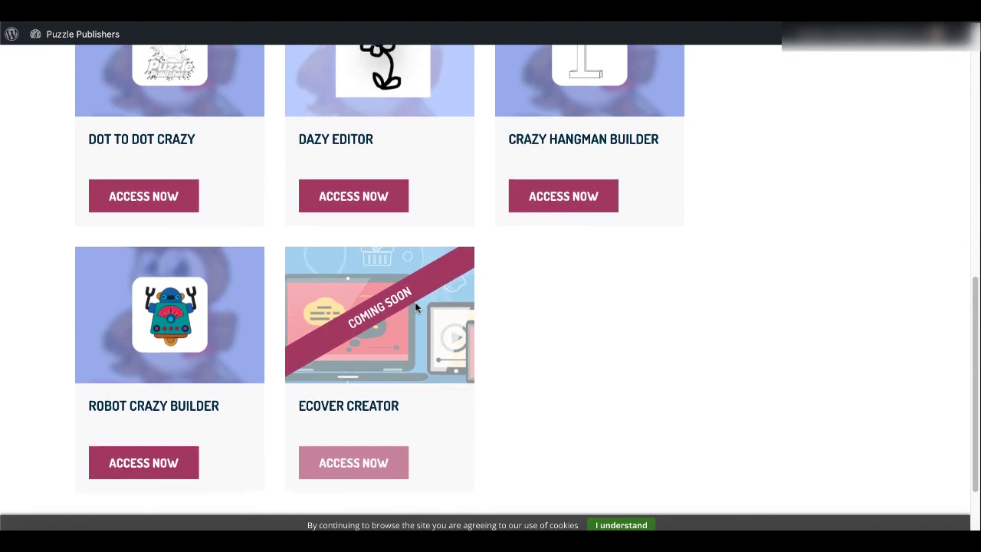
scroll(416, 307, "up", 2)
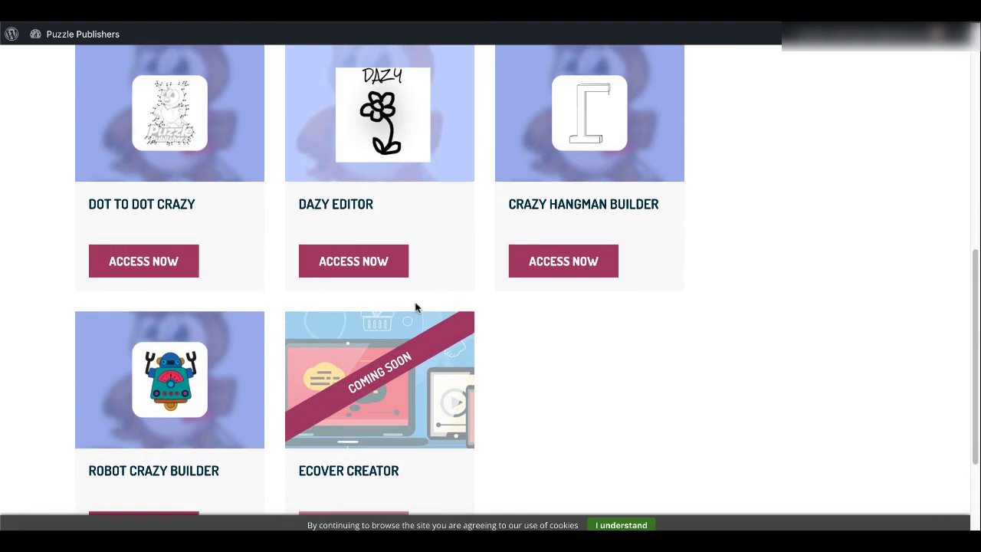
scroll(417, 306, "down", 2)
scroll(416, 306, "up", 5)
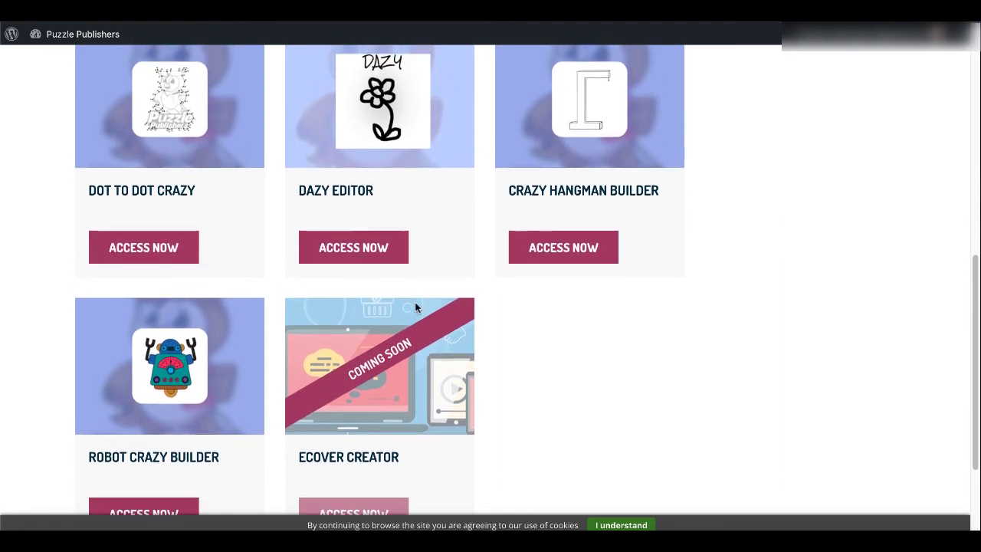
Look back over the software list from the Ecover Creator up to Simply Maze Crazy
scroll(417, 306, "up", 10)
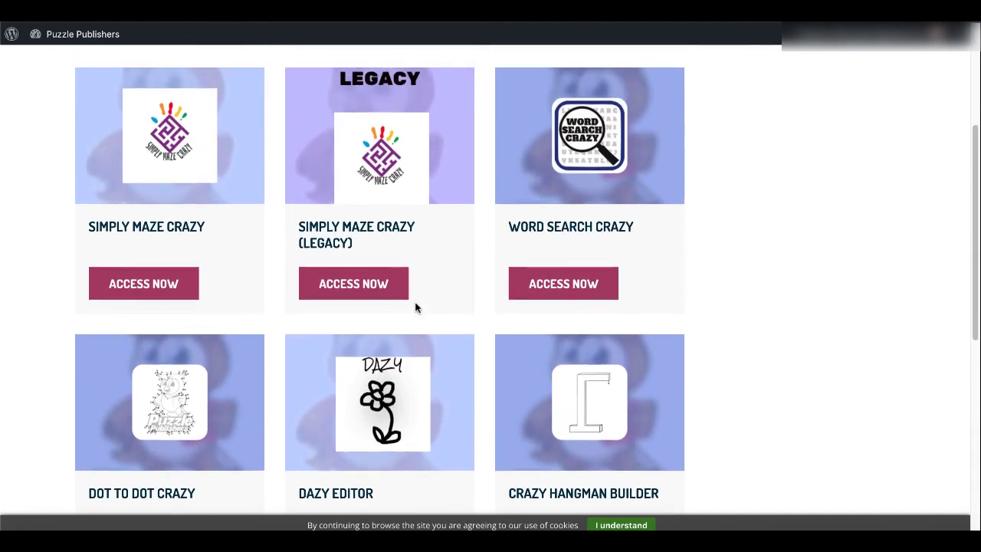
scroll(416, 307, "up", 3)
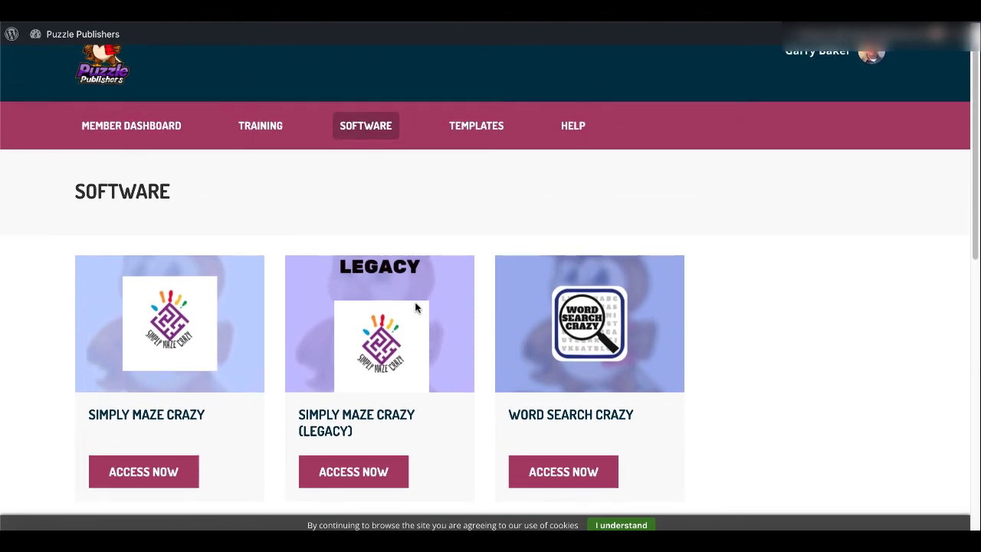
scroll(416, 307, "up", 1)
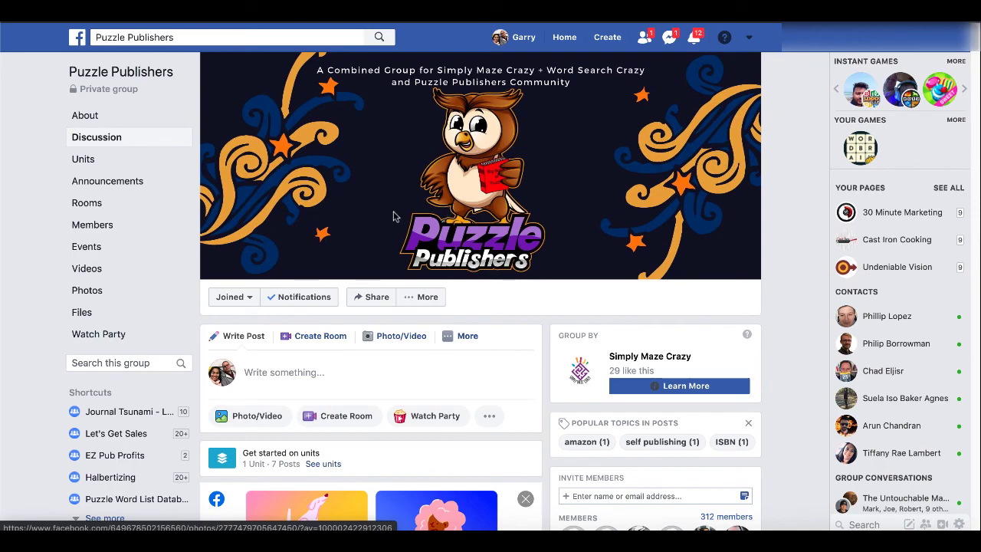
Switch to the Puzzle Publishers Facebook group and look through the recent admin posts about the launch, training videos and login problems
scroll(393, 217, "down", 6)
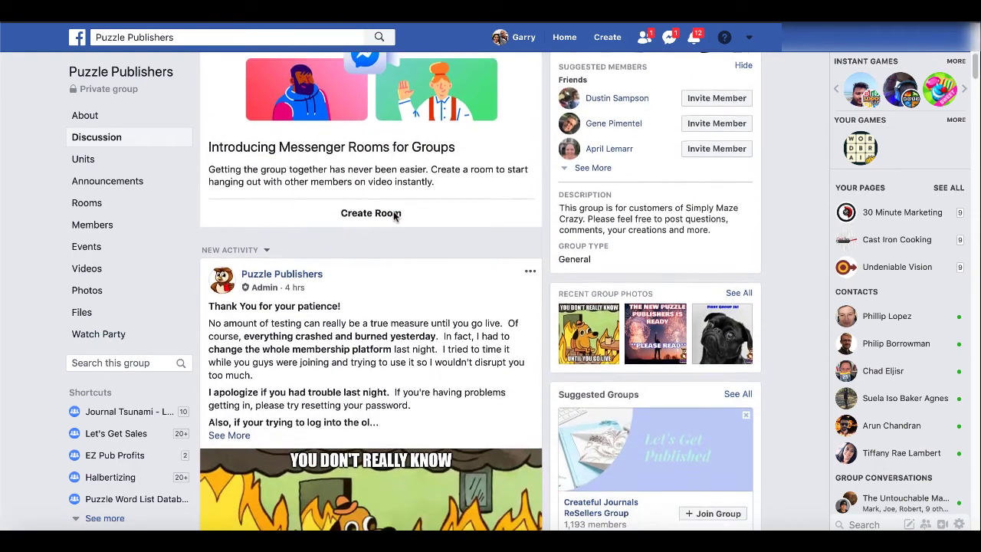
scroll(393, 213, "down", 1)
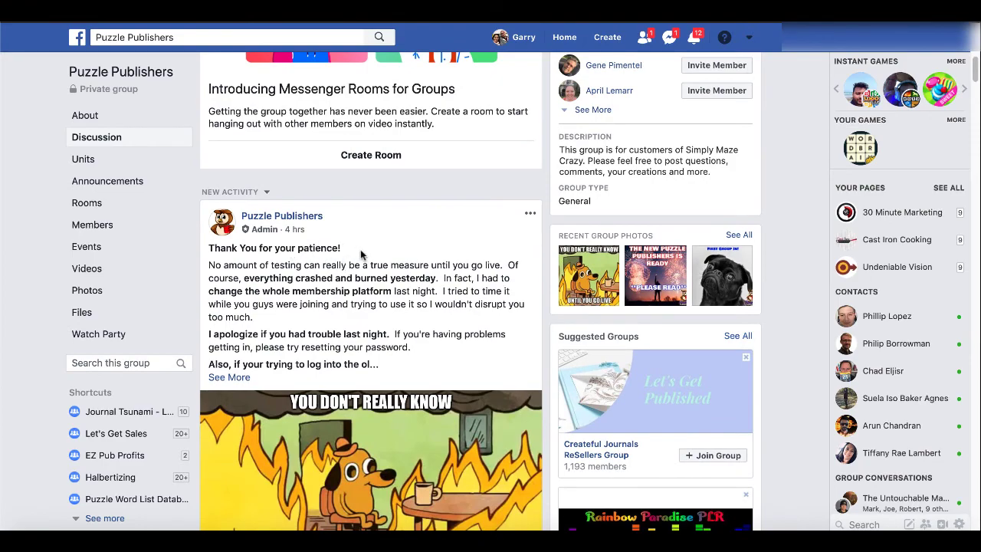
scroll(360, 254, "down", 4)
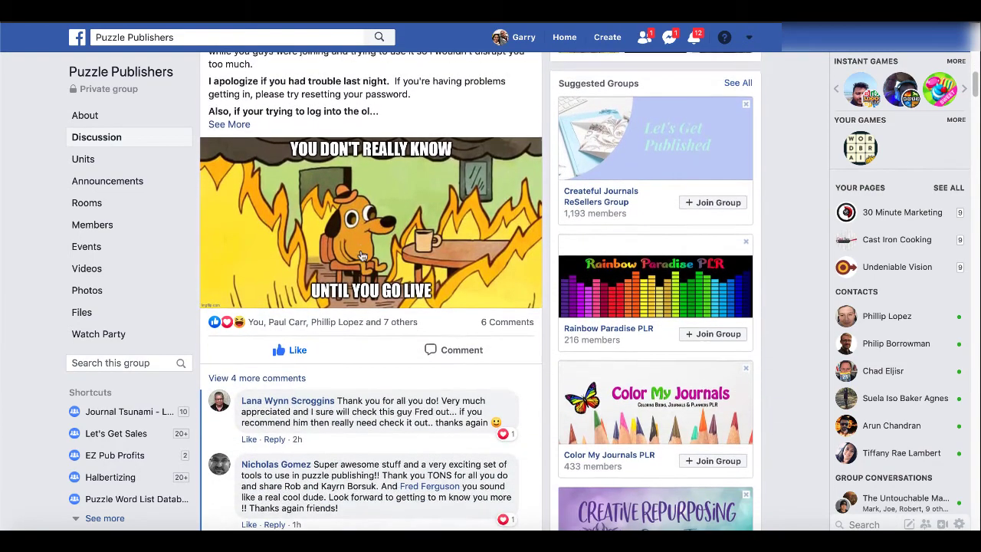
scroll(363, 255, "down", 6)
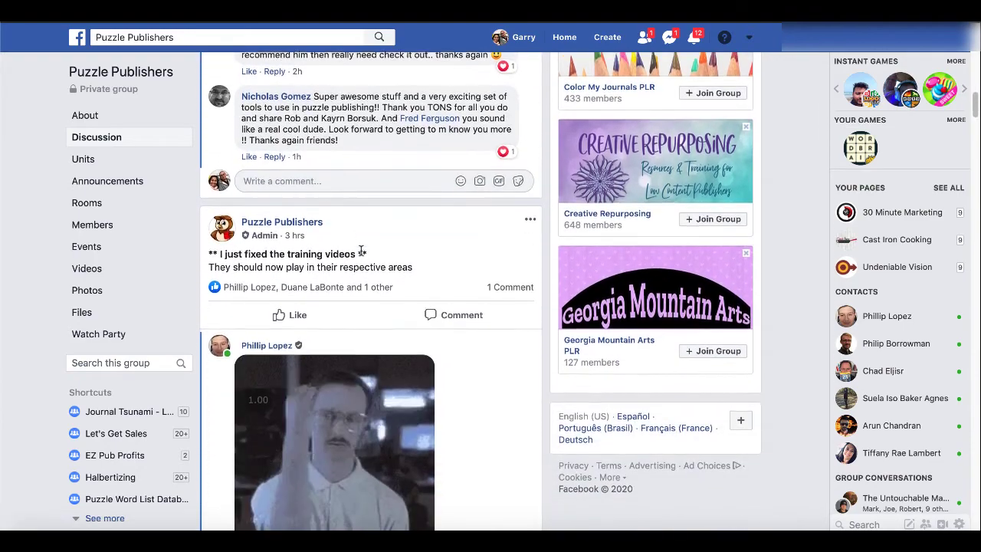
scroll(362, 253, "down", 6)
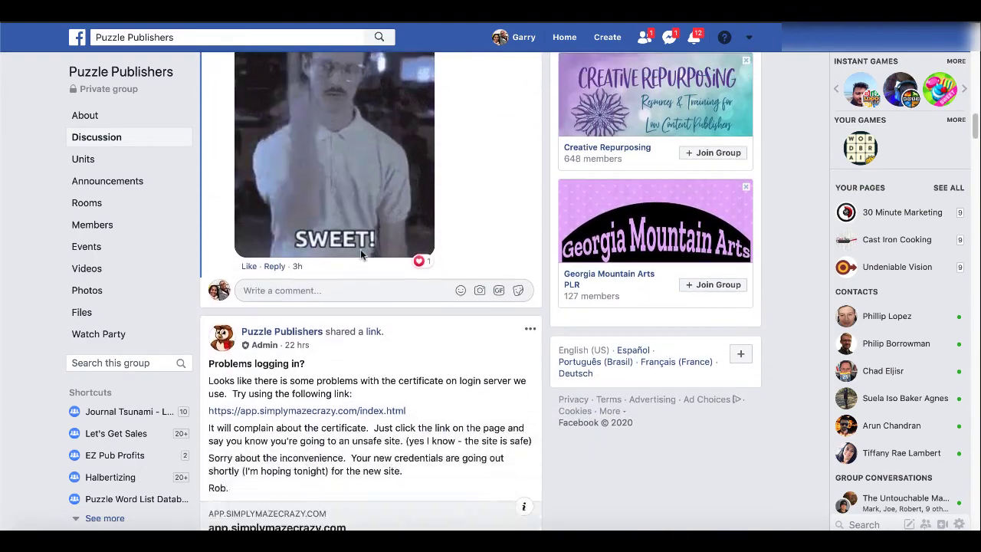
scroll(360, 254, "down", 5)
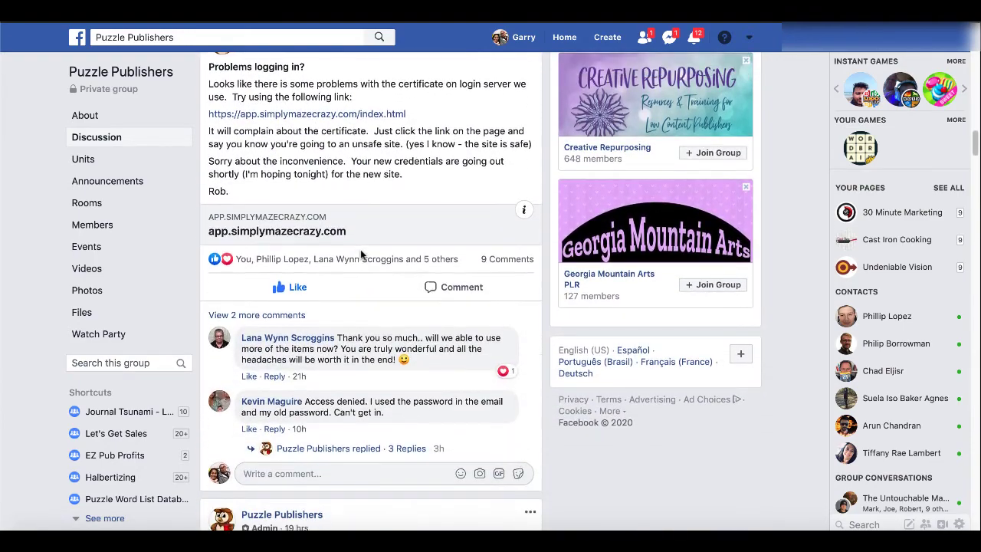
Read the full group announcement about the new Puzzle Publishers site being ready, and return toward the beginning of the group feed
scroll(362, 254, "down", 5)
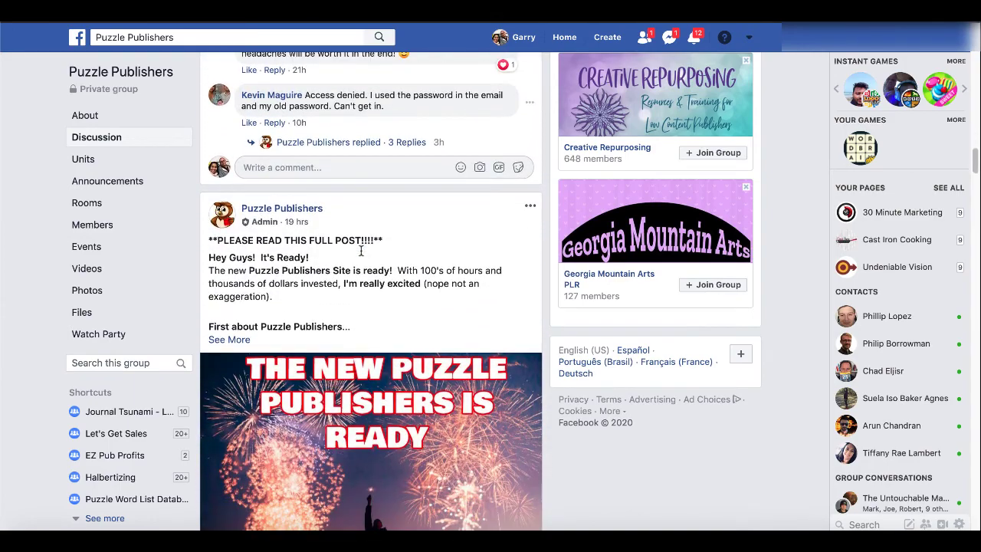
scroll(361, 250, "down", 1)
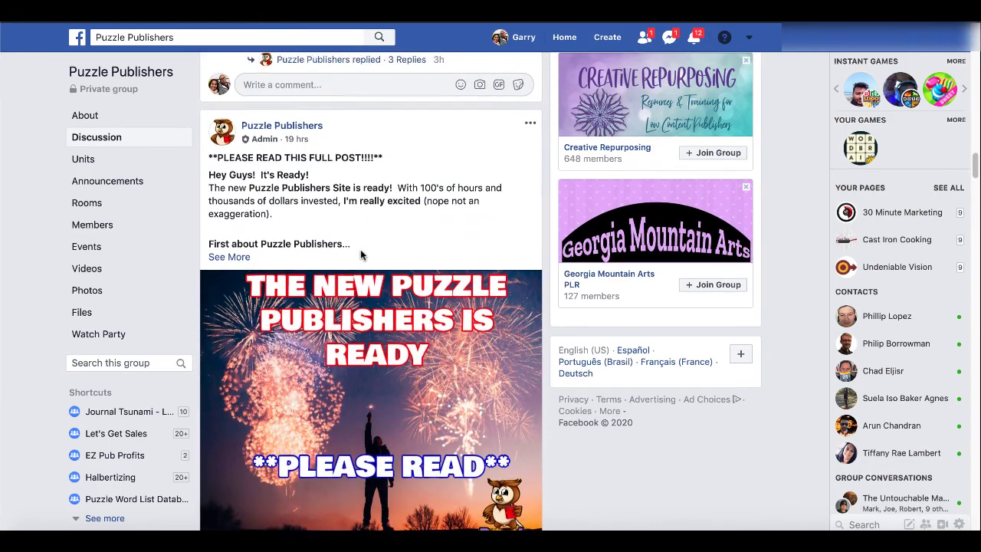
scroll(361, 253, "down", 1)
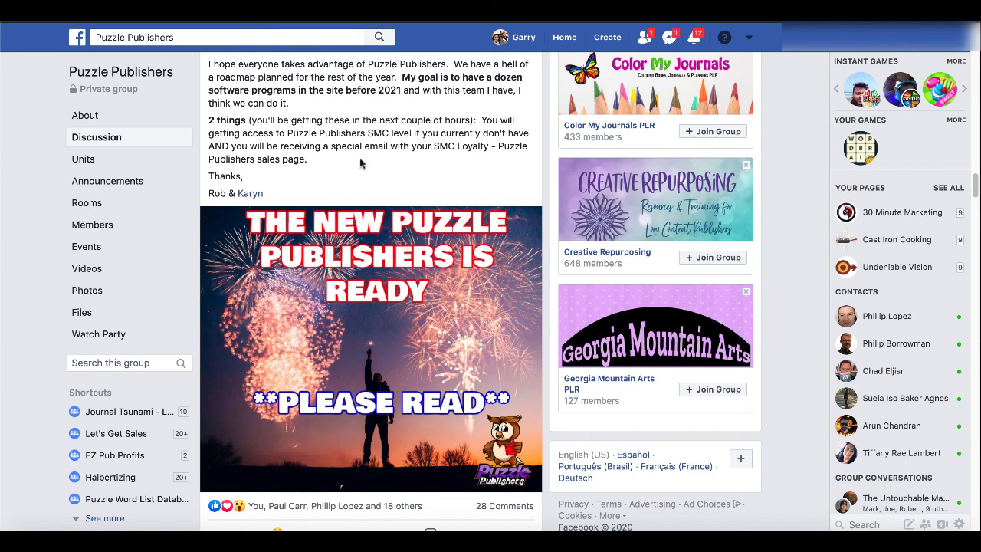
scroll(360, 163, "up", 20)
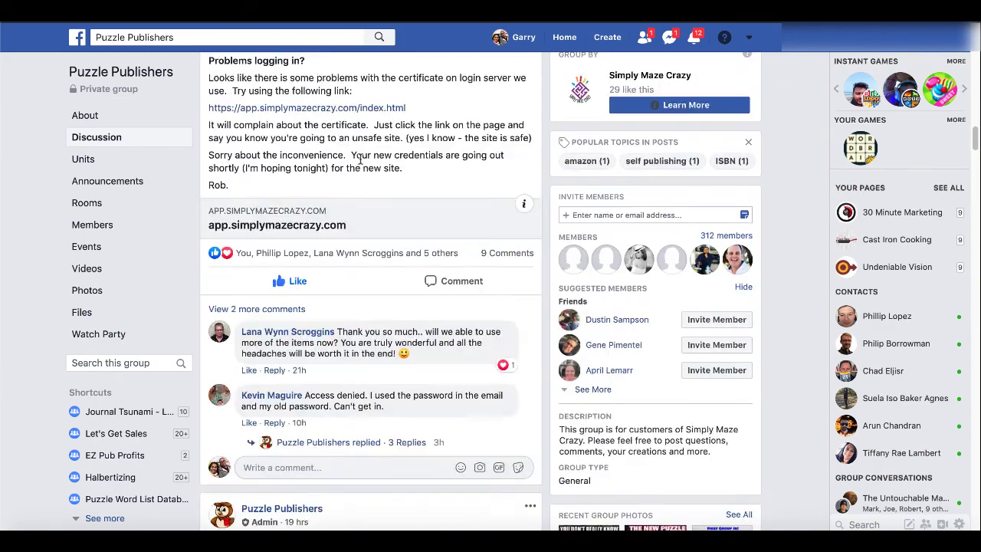
scroll(360, 163, "up", 15)
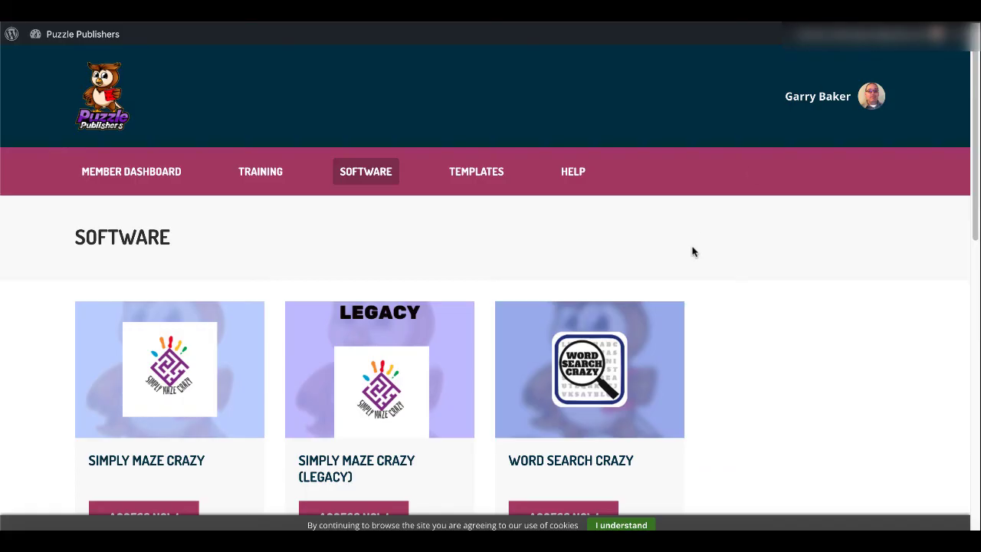
Switch back to the Puzzle Publishers members' site and review the complete range of software tools once more
scroll(692, 252, "down", 5)
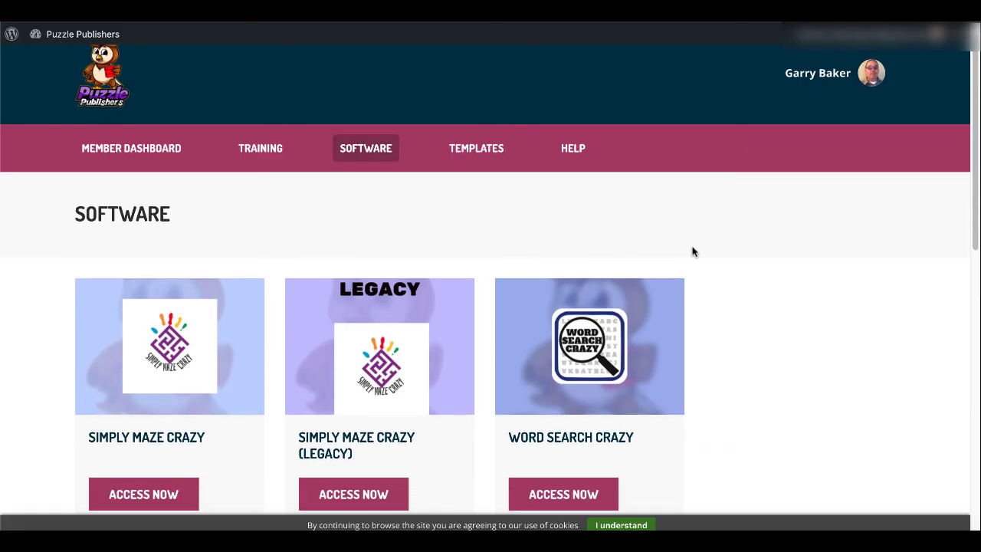
scroll(692, 251, "down", 5)
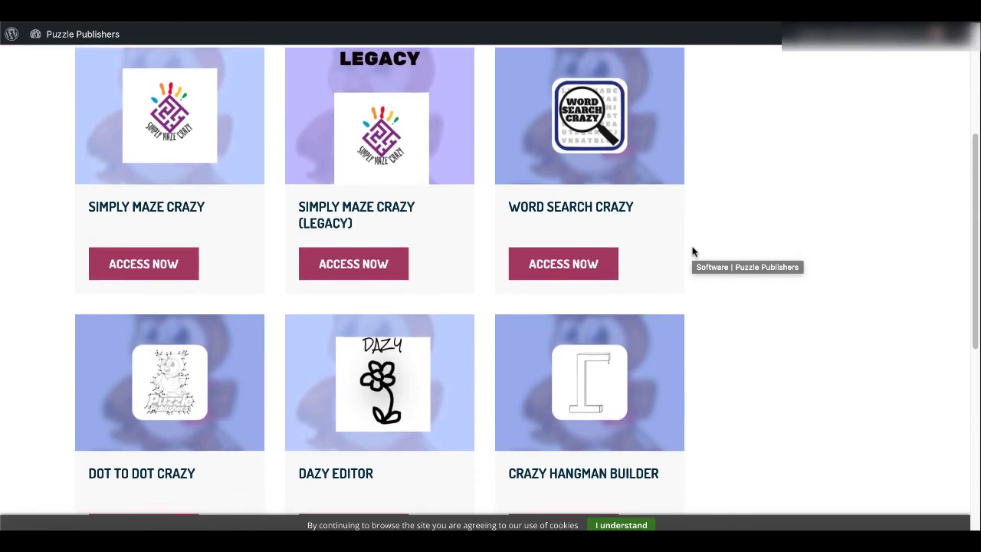
scroll(693, 252, "down", 5)
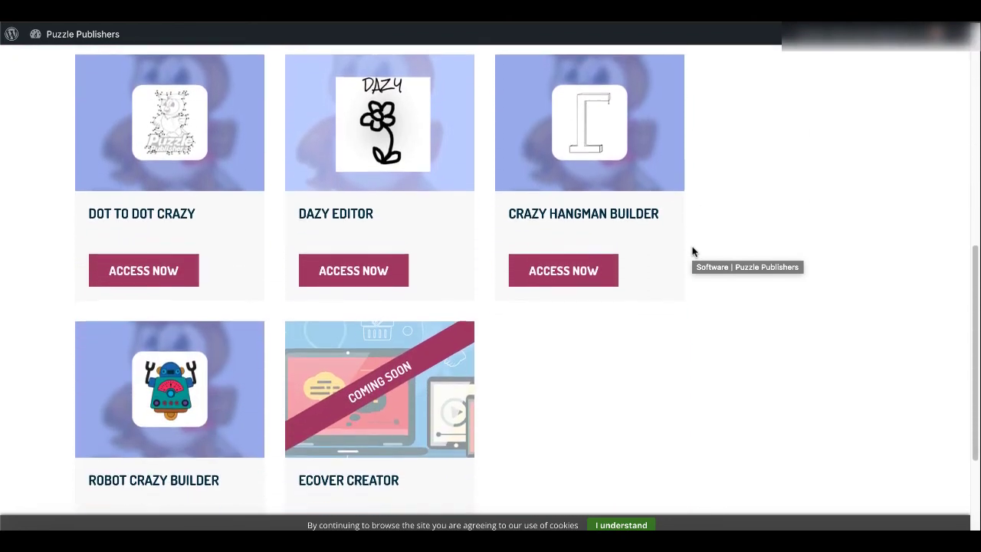
scroll(692, 251, "up", 6)
scroll(692, 251, "up", 6)
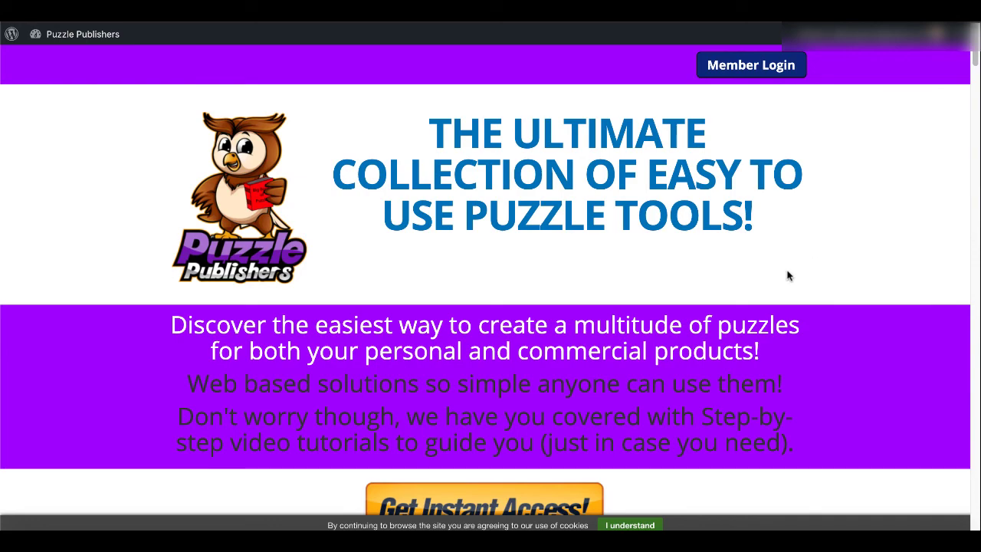
Go to the Puzzle Publishers sales page and examine its introduction and the Simply Maze Crazy and Word Search Crazy sections
scroll(788, 276, "down", 1)
scroll(788, 276, "down", 4)
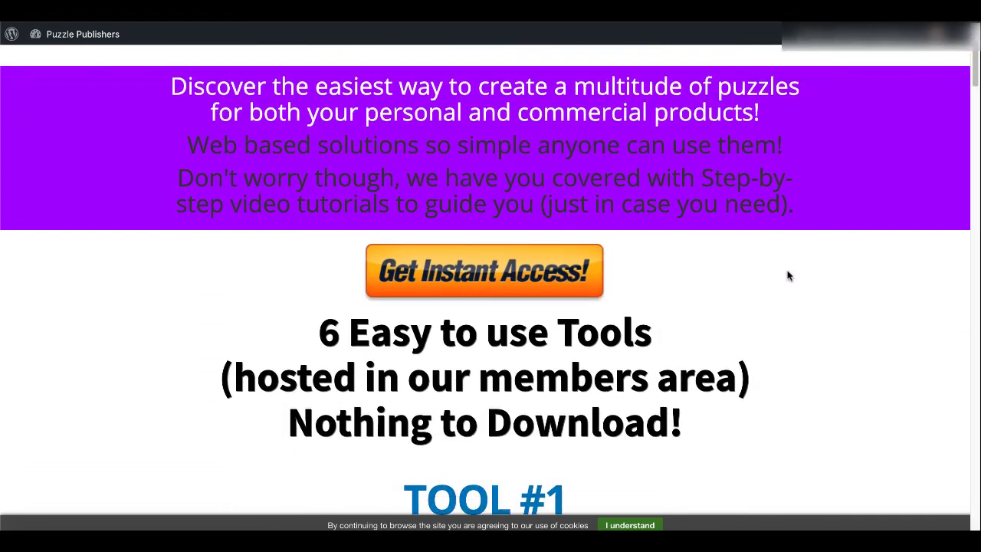
scroll(788, 276, "down", 5)
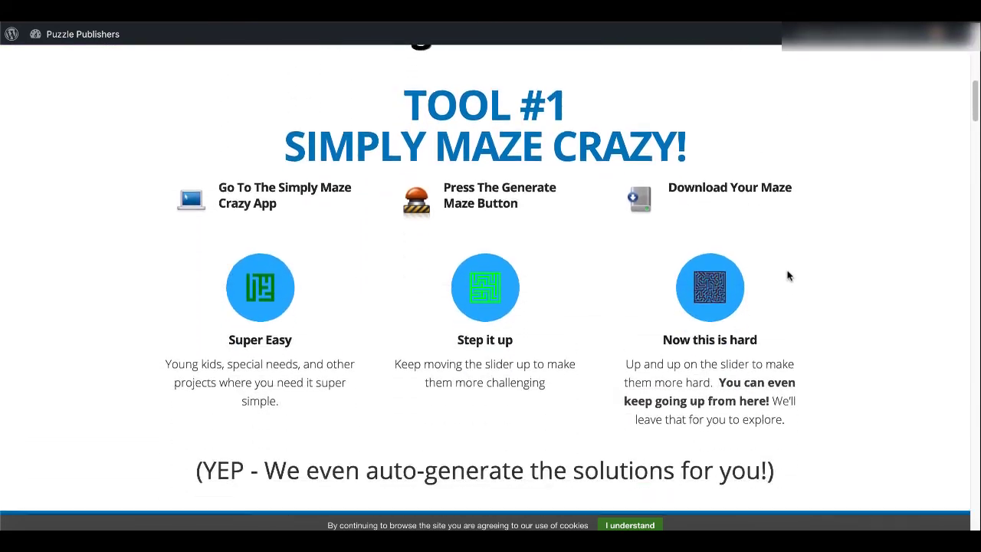
scroll(787, 276, "down", 7)
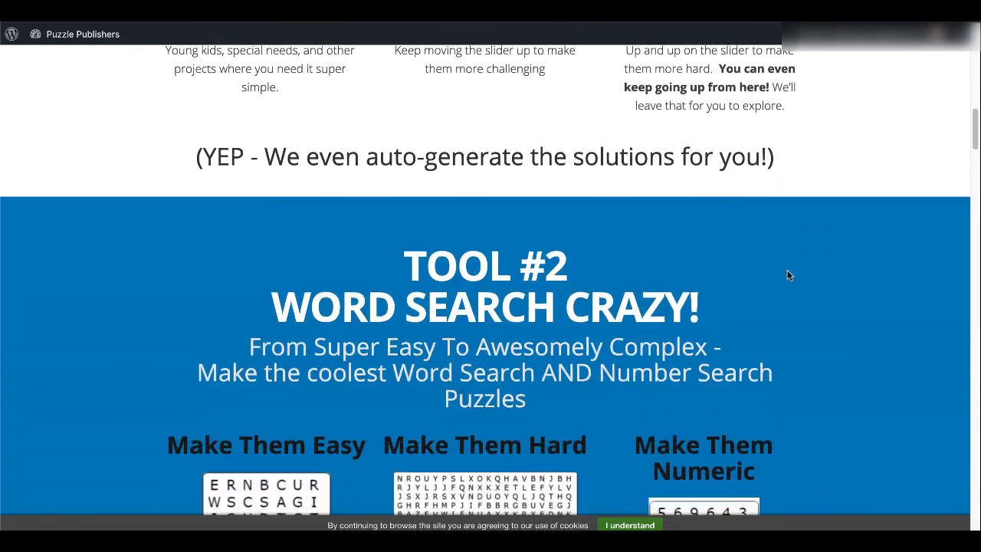